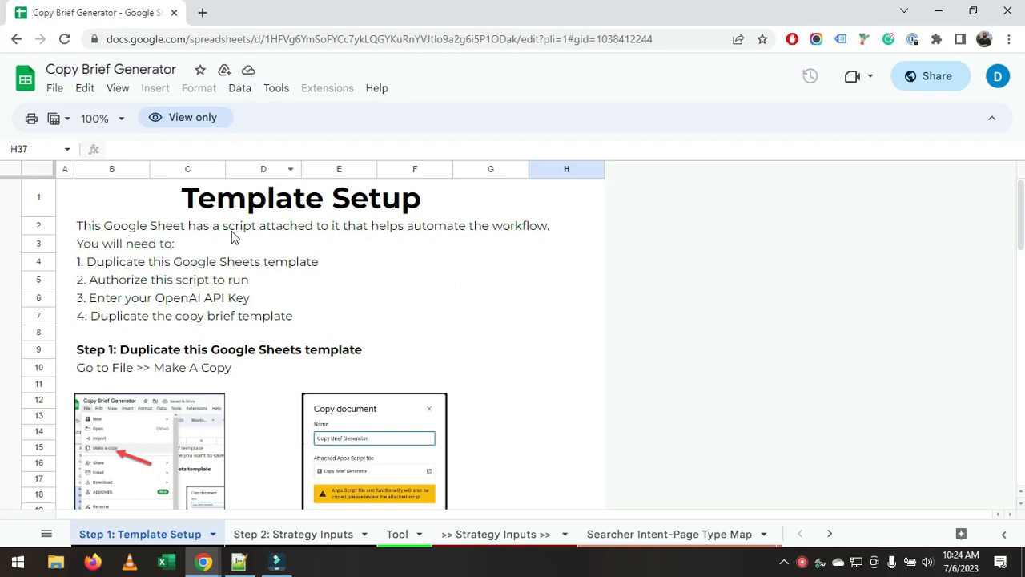
Make a copy of the template spreadsheet named Copy Brief Generator, and close the original view-only sheet.
scroll(232, 231, "down", 5)
scroll(68, 242, "up", 2)
scroll(68, 243, "up", 3)
left_click(57, 89)
left_click(78, 186)
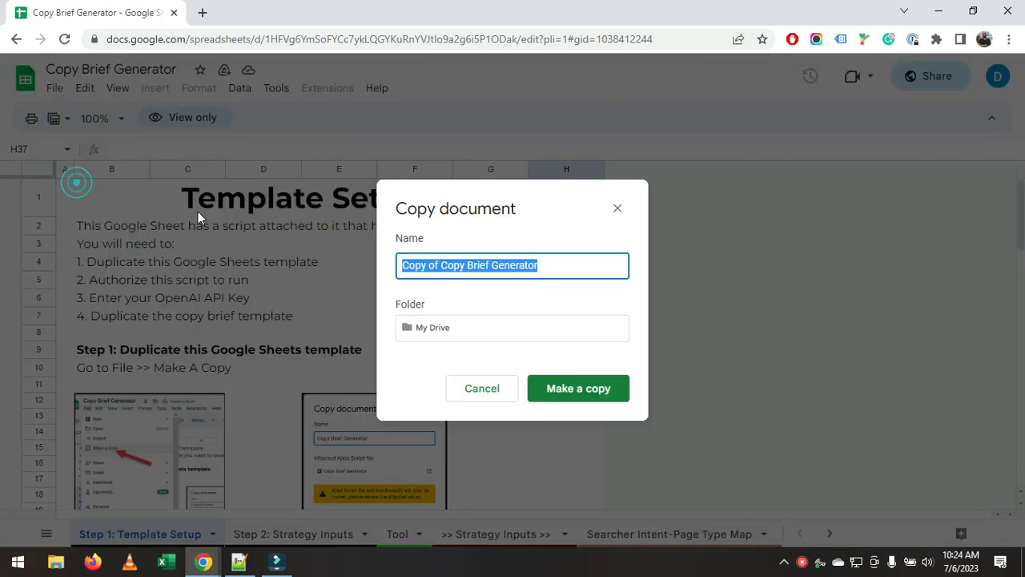
left_click_drag(440, 265, 373, 266)
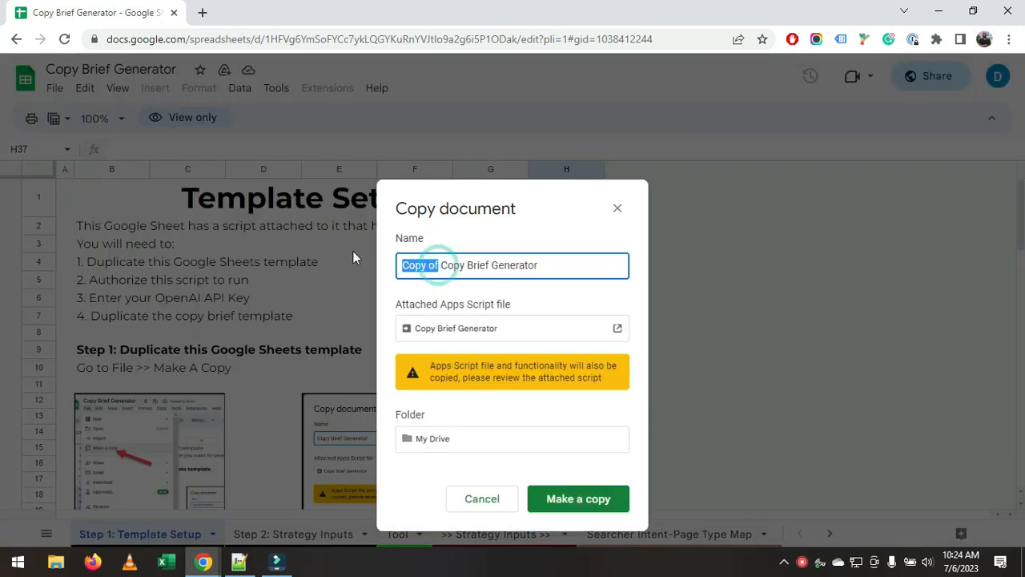
key("BackSpace")
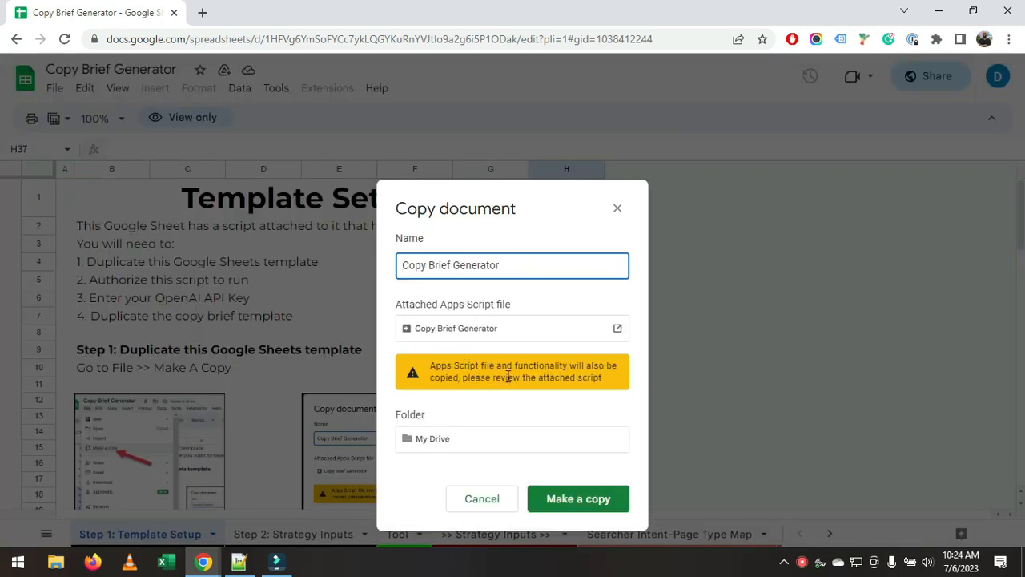
left_click(601, 505)
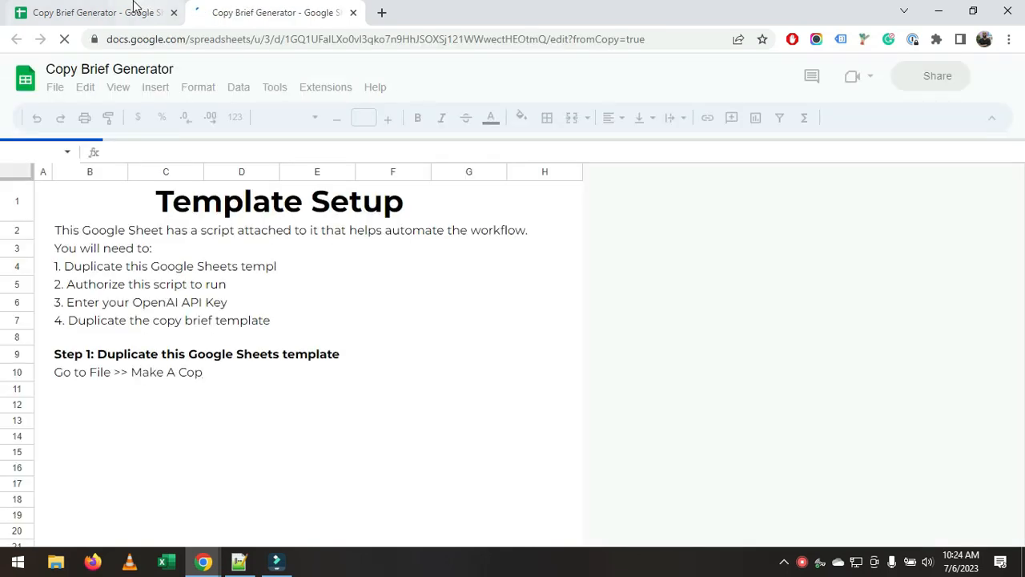
left_click(174, 13)
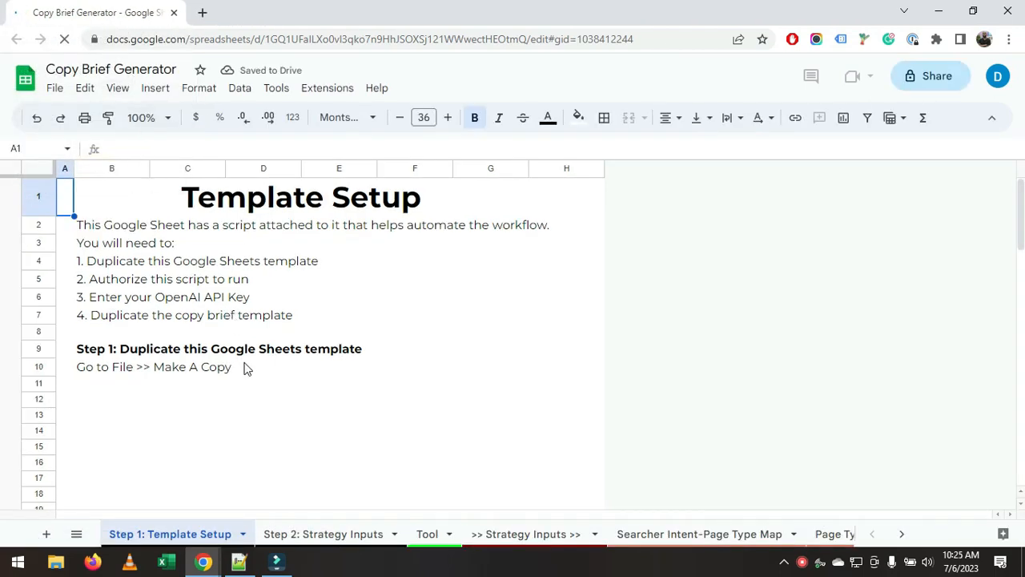
Start the script authorization from Step 2 of the Template Setup sheet and choose the Google account for it.
scroll(243, 360, "down", 3)
scroll(248, 339, "up", 2)
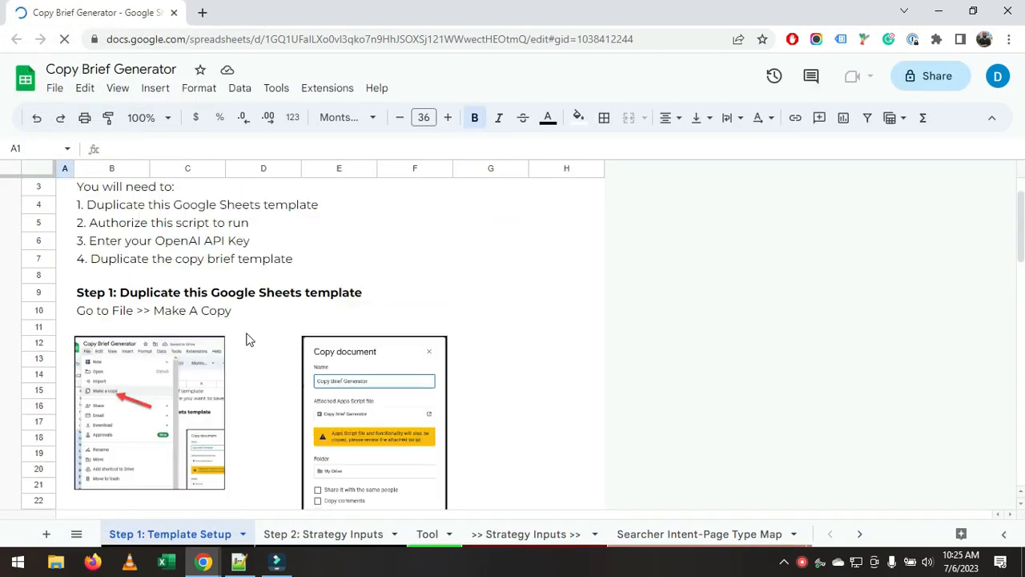
scroll(222, 337, "up", 1)
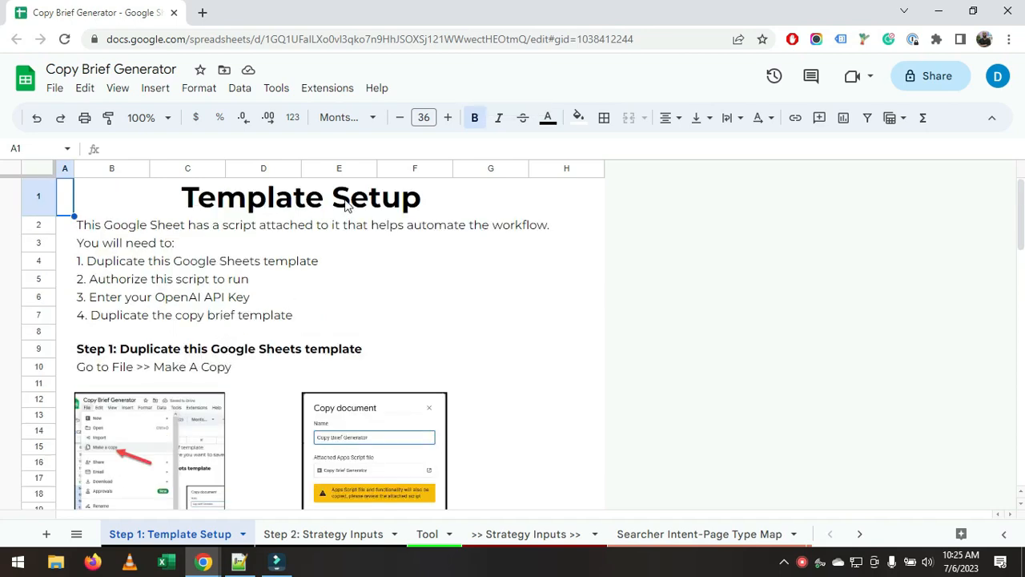
scroll(275, 289, "down", 5)
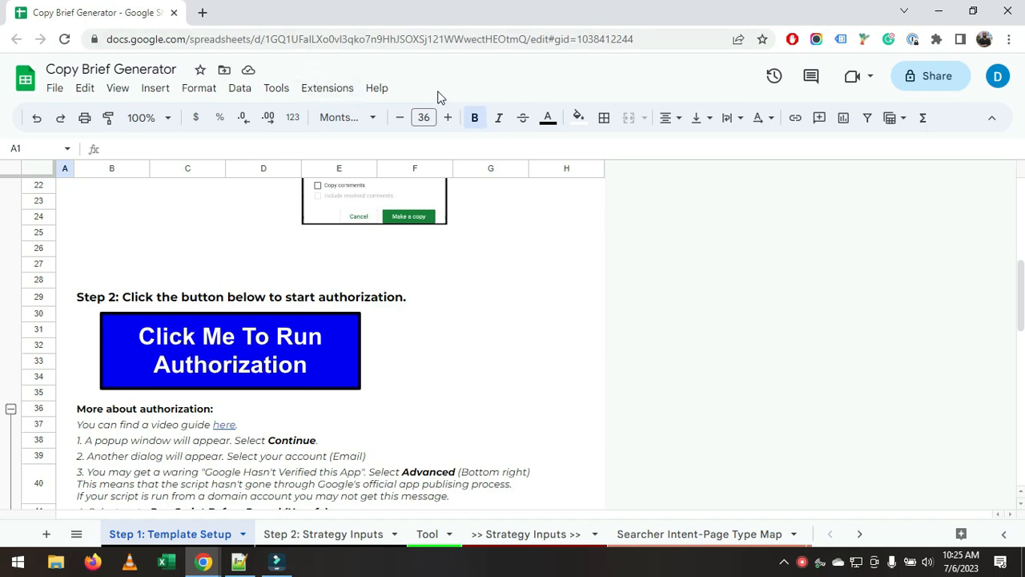
left_click(291, 353)
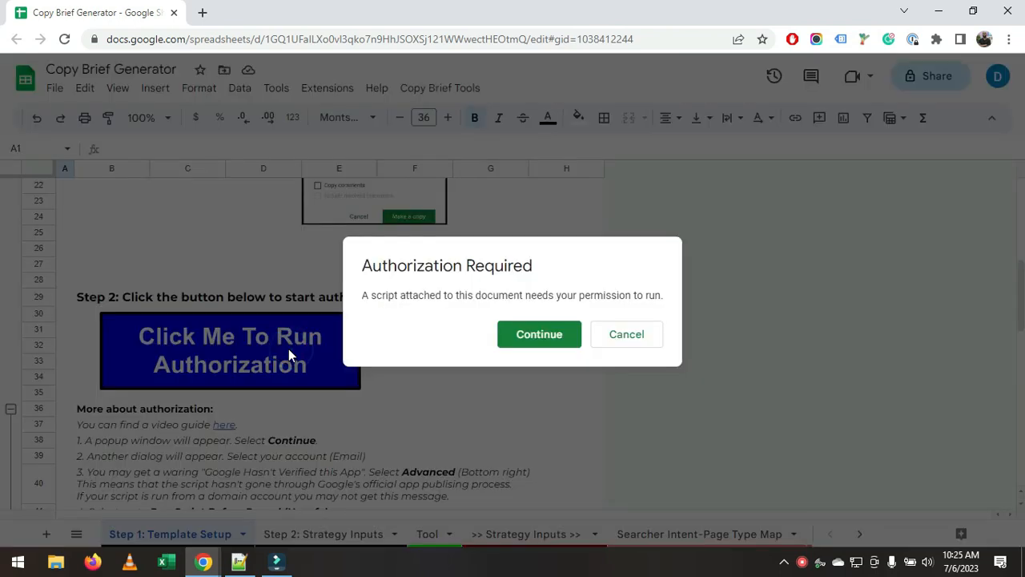
left_click(523, 343)
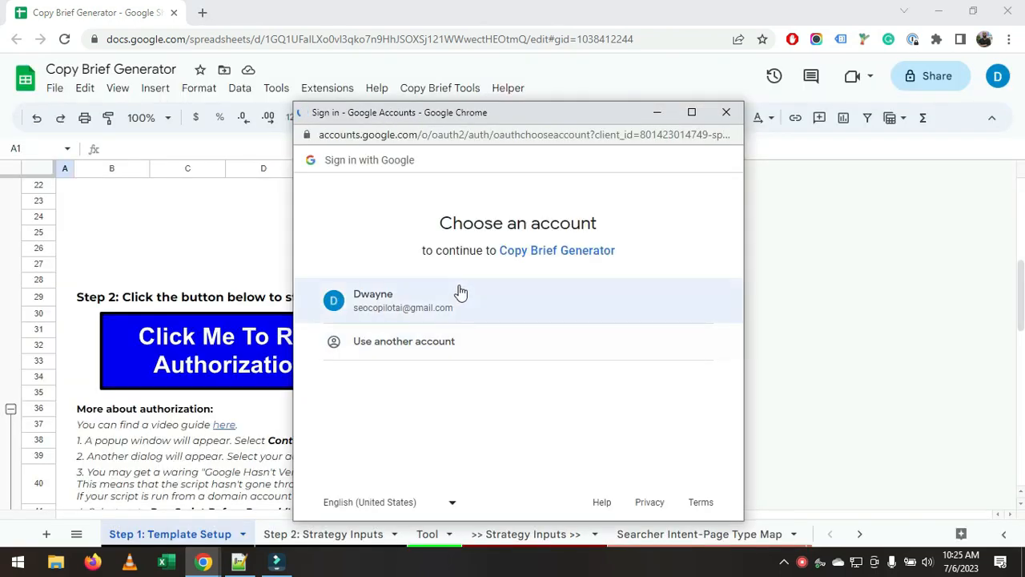
left_click(458, 297)
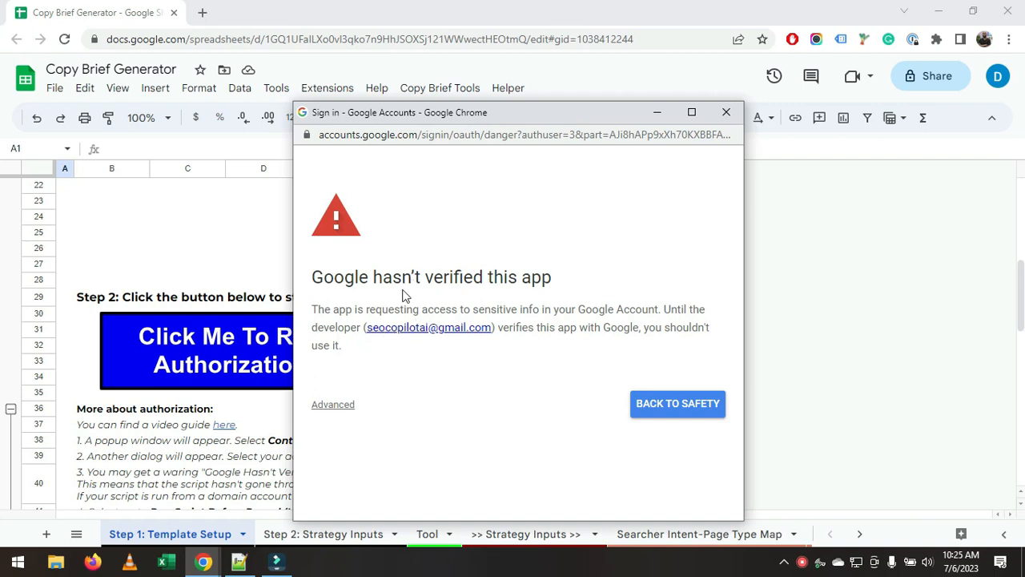
Proceed past the unverified-app warning to Copy Brief Generator and allow the script its requested account access.
left_click(332, 406)
scroll(497, 421, "down", 1)
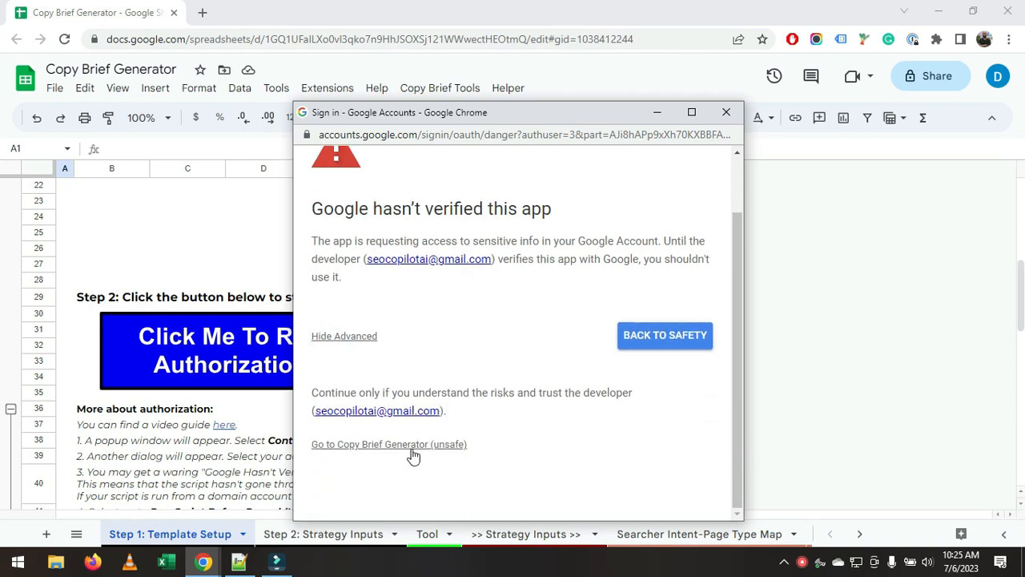
left_click(355, 338)
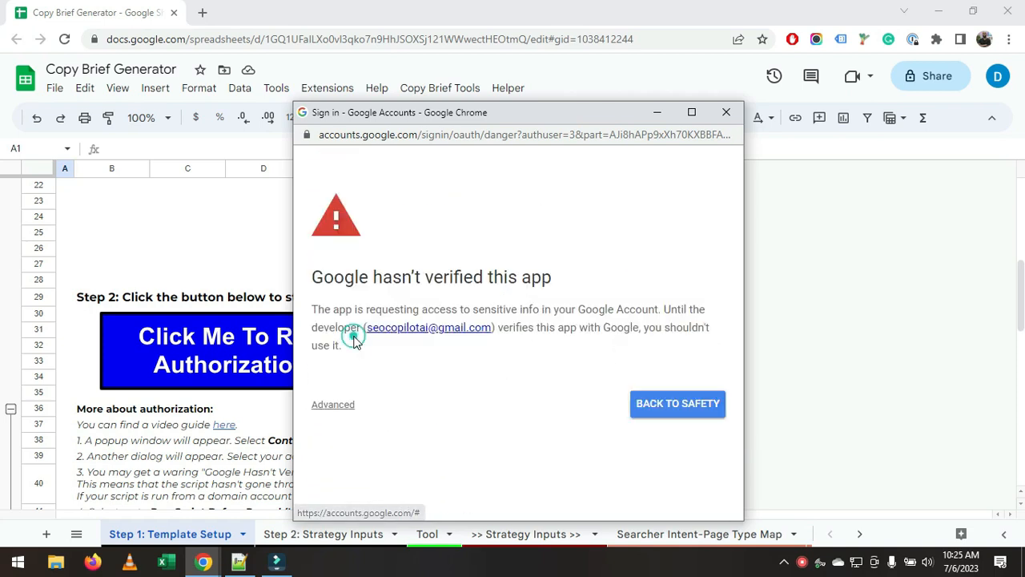
left_click(346, 407)
left_click(352, 405)
left_click(346, 405)
scroll(345, 404, "down", 1)
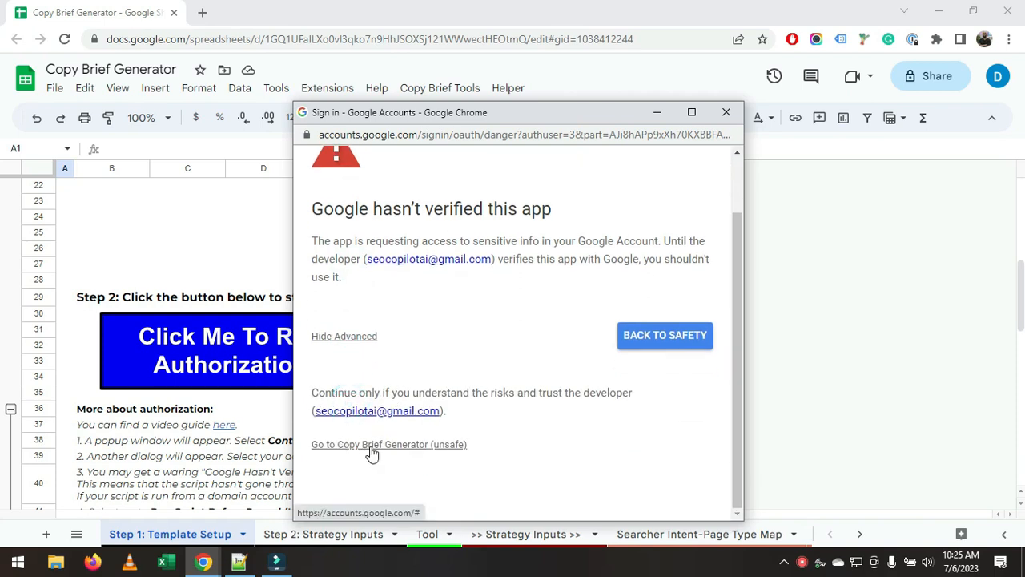
left_click(371, 445)
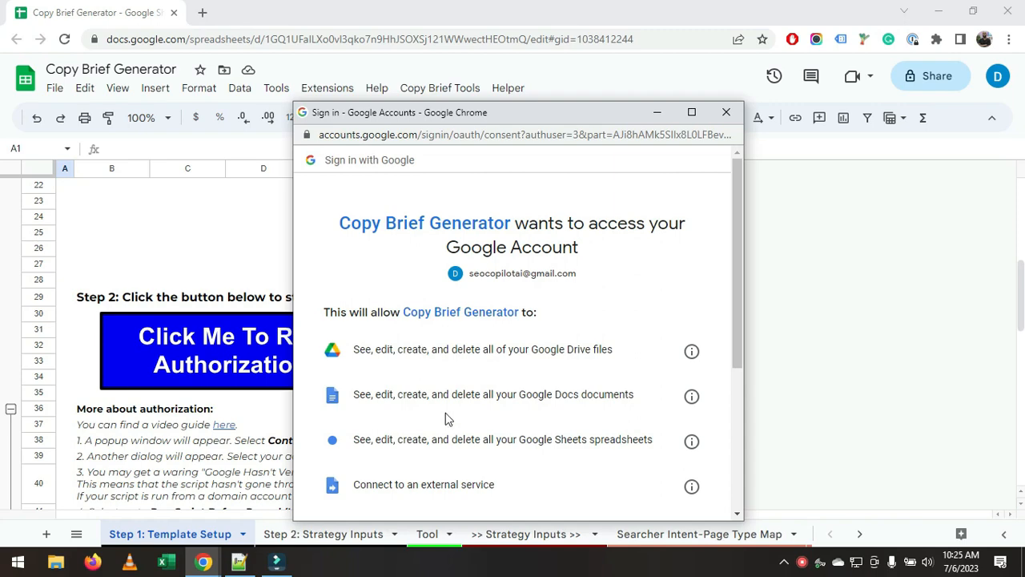
scroll(445, 421, "down", 3)
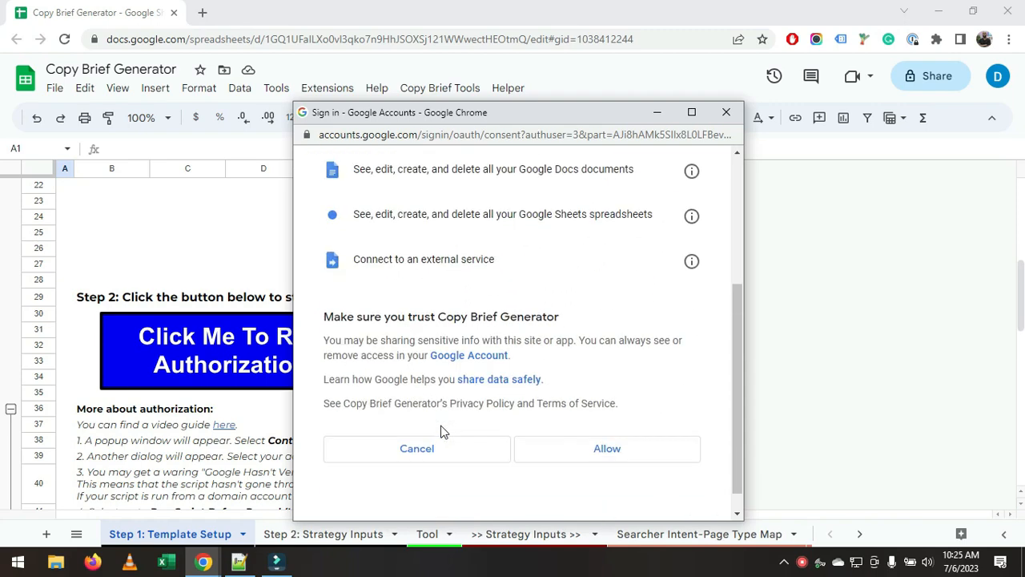
left_click(572, 455)
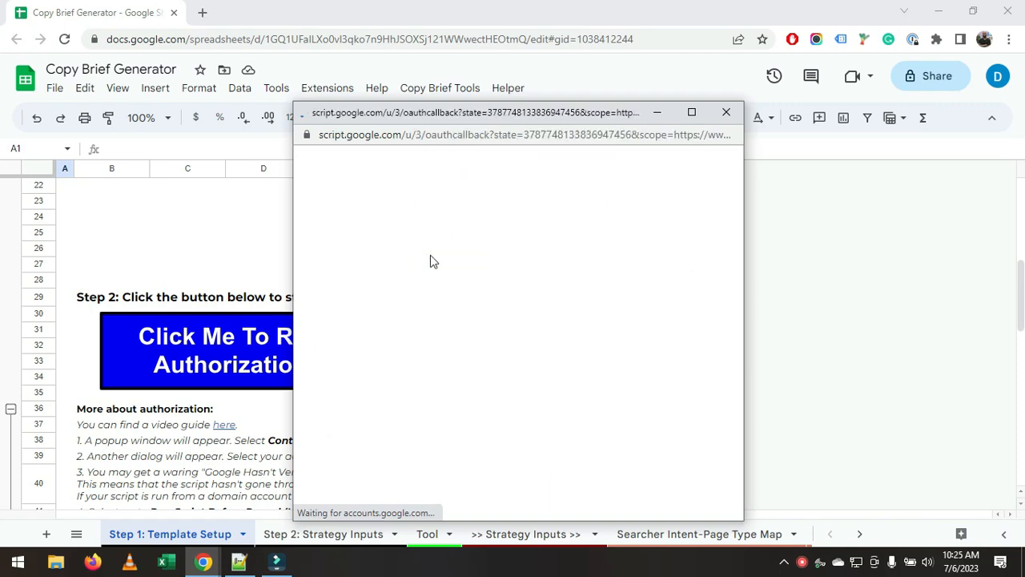
Examine Step 3 of the setup sheet, including the instructions for getting an OpenAI API key and its credit limitations.
scroll(410, 339, "down", 3)
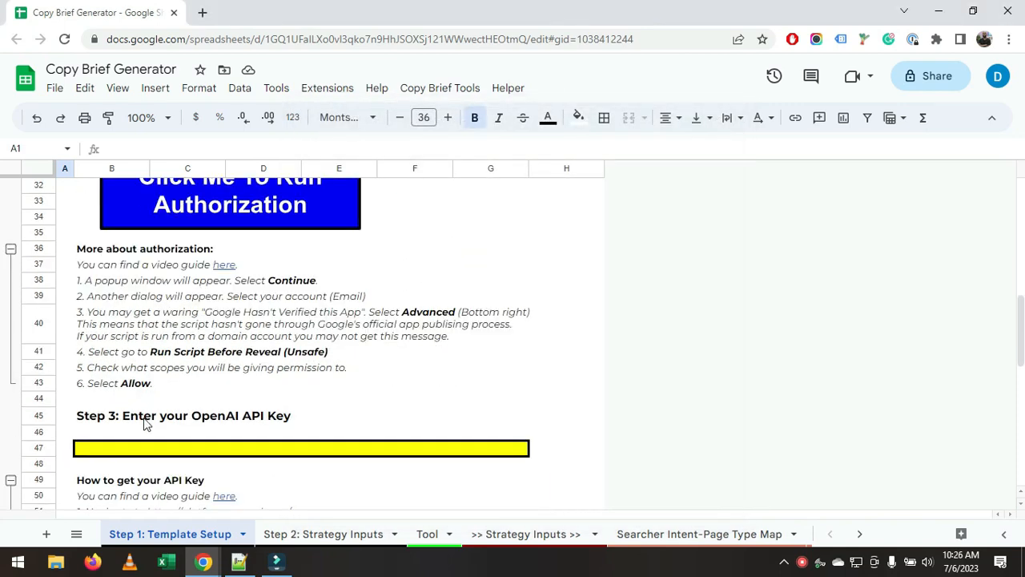
left_click(161, 458)
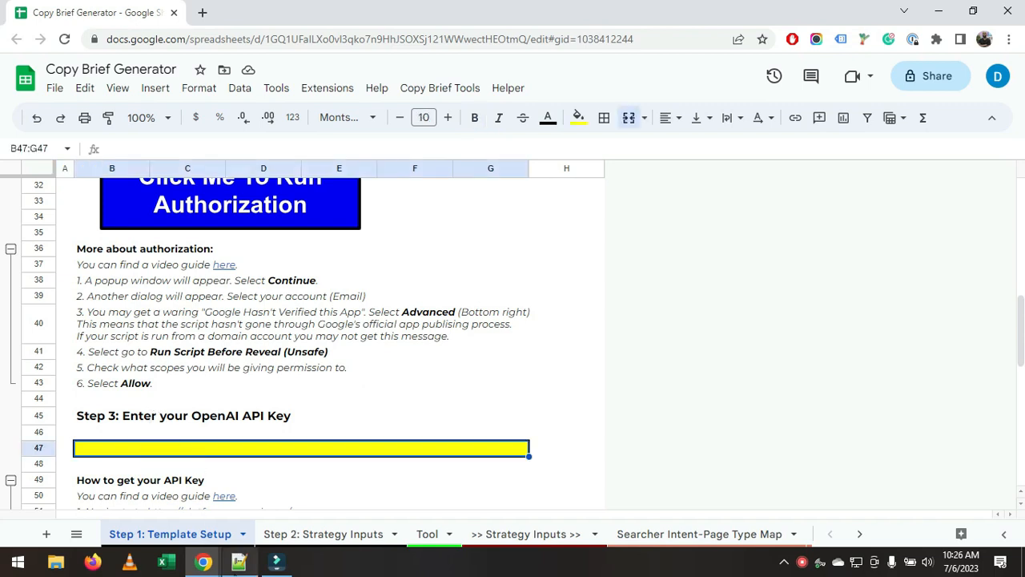
mouse_move(231, 570)
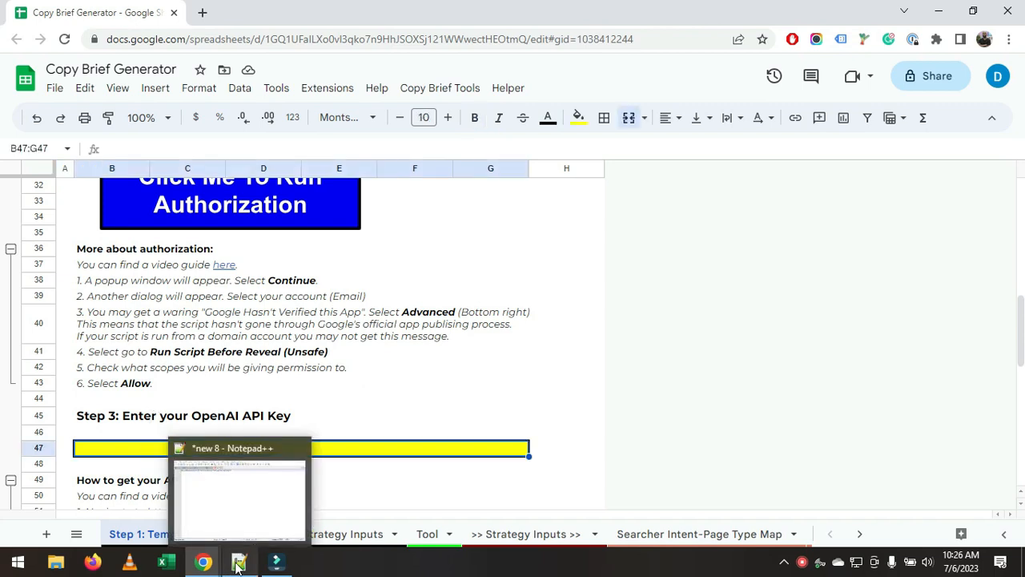
left_click(108, 282)
scroll(156, 398, "down", 1)
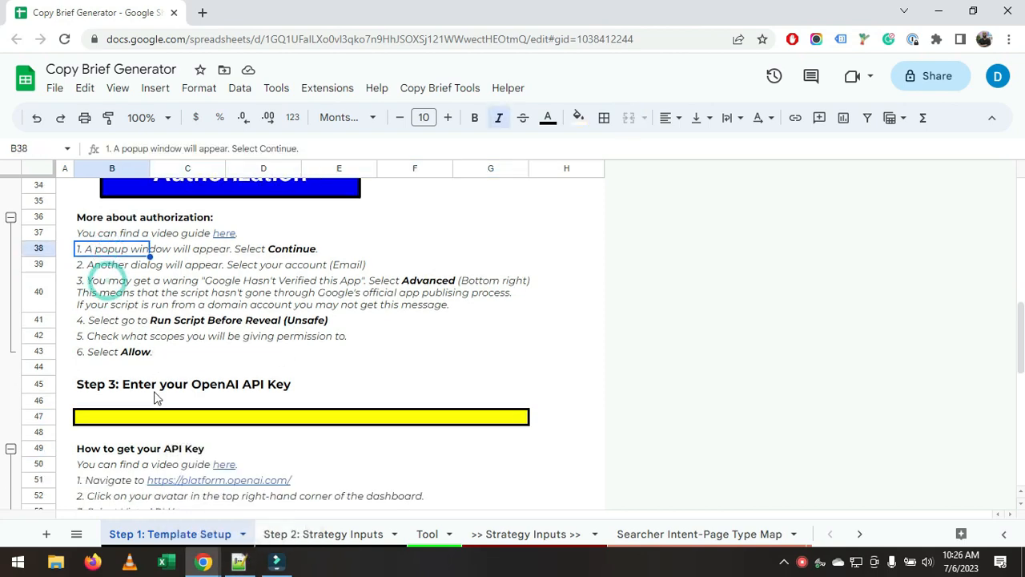
scroll(184, 431, "down", 2)
scroll(185, 424, "down", 1)
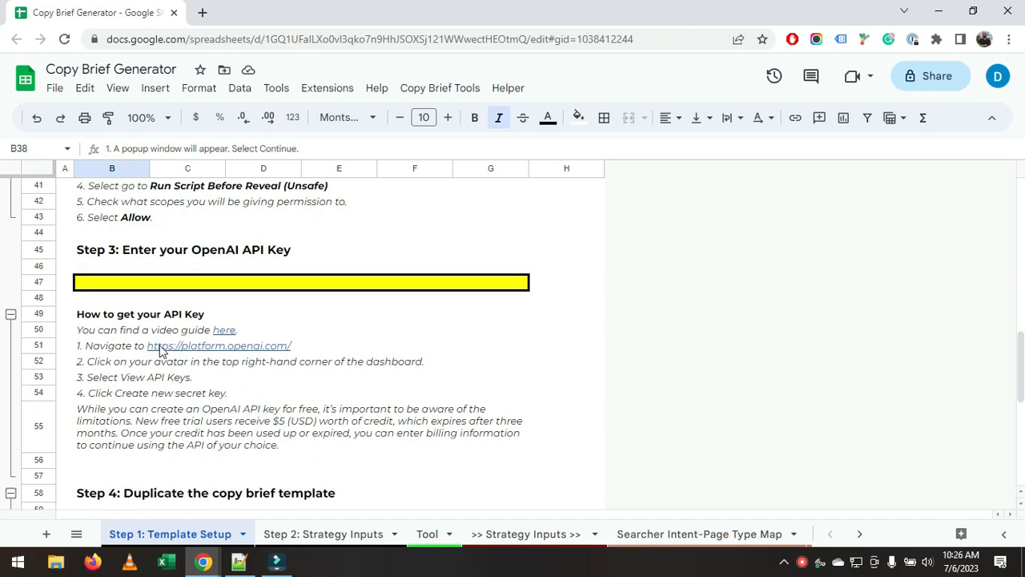
mouse_move(232, 351)
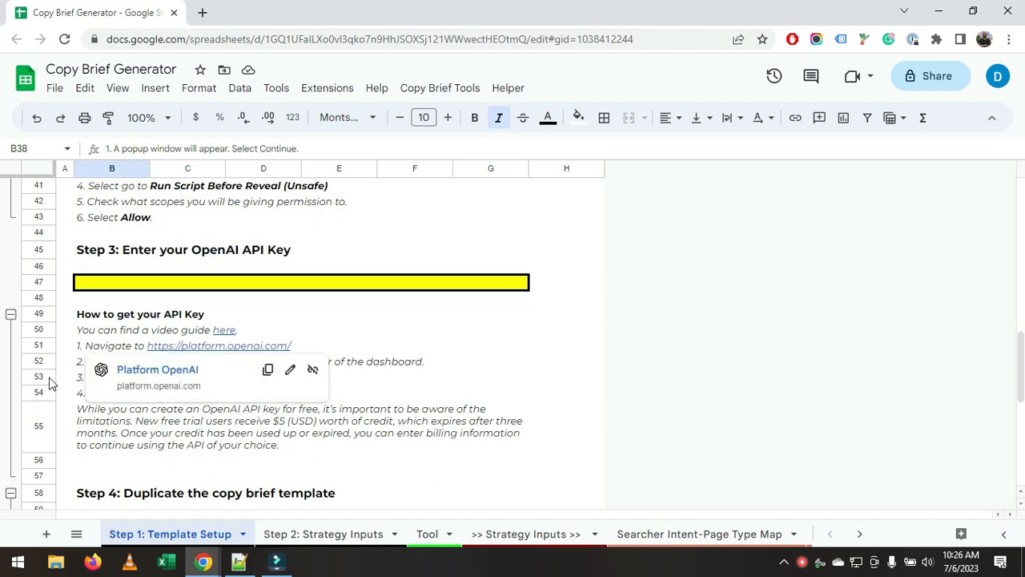
left_click(69, 361)
left_click(79, 364)
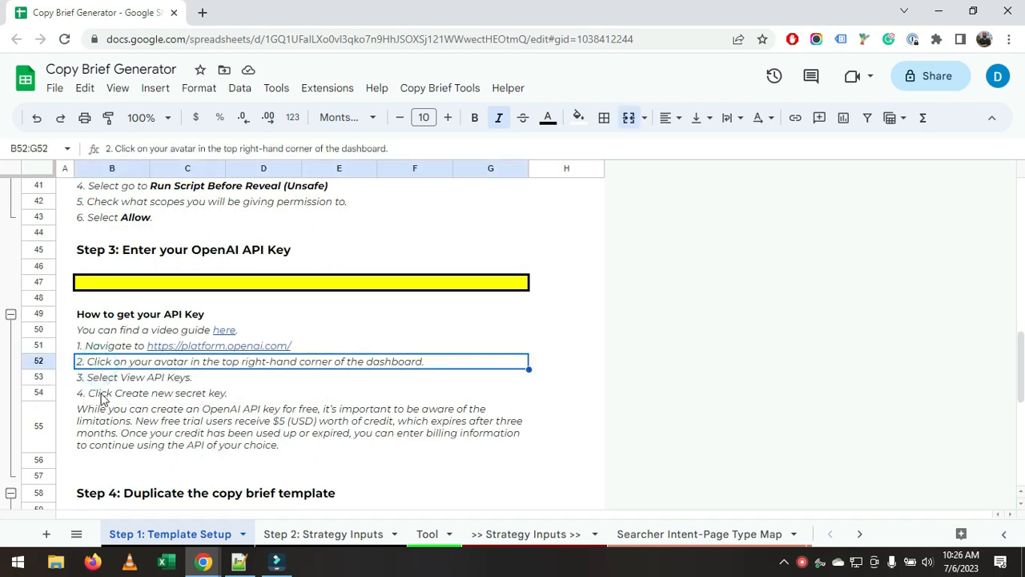
left_click(107, 382)
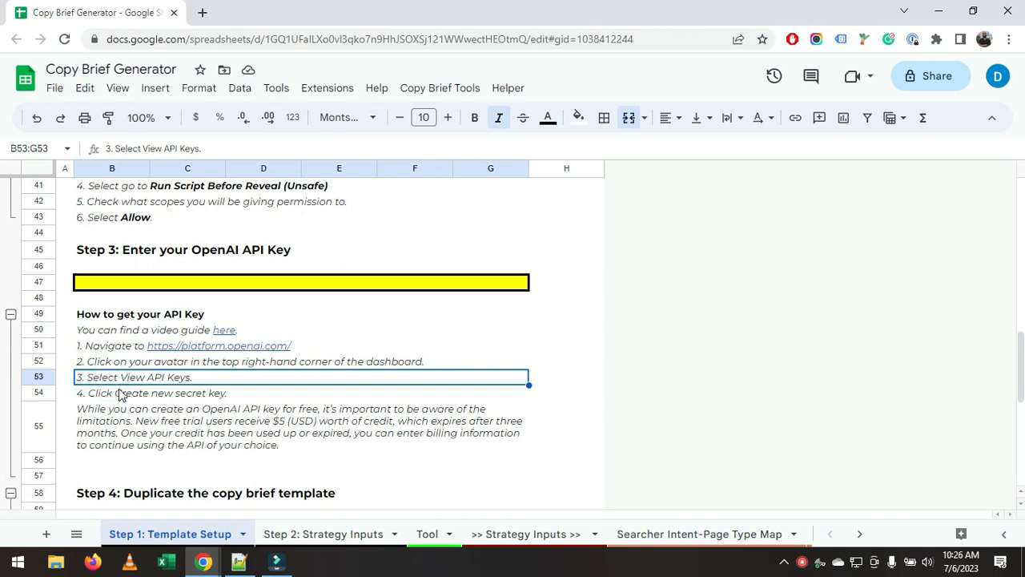
left_click(119, 395)
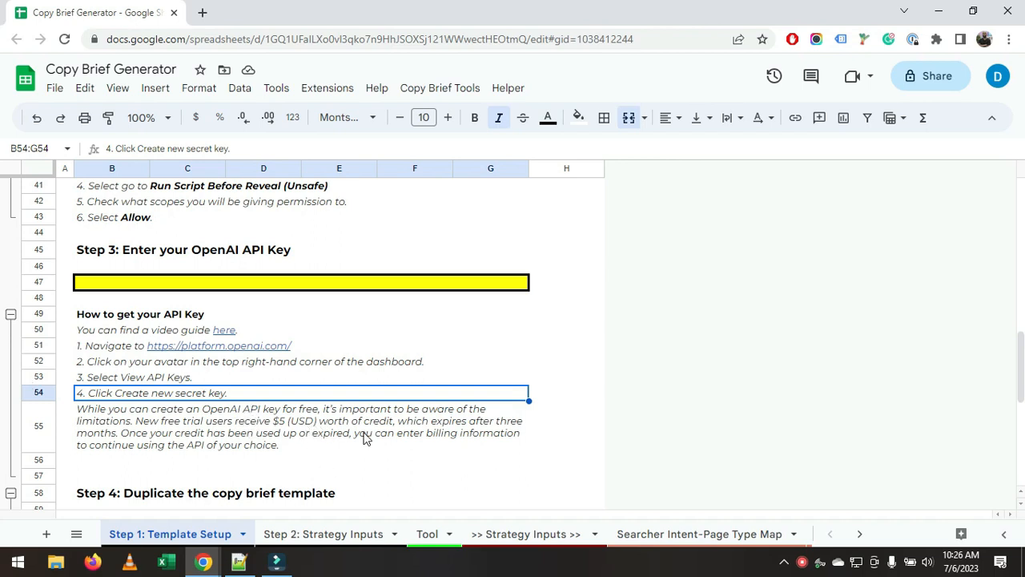
left_click(317, 421)
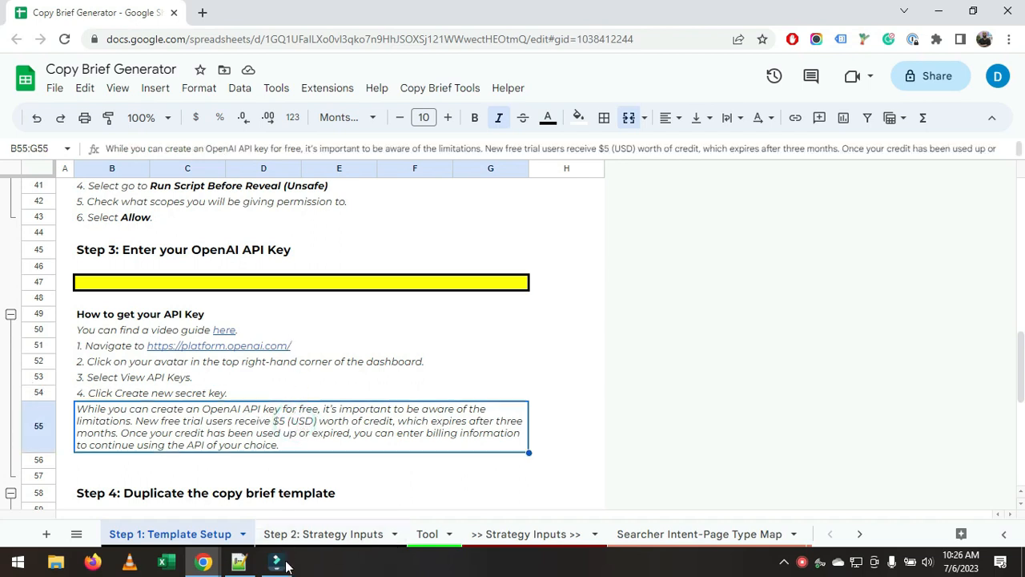
Copy the OpenAI API key from the Notepad++ file and paste it into the yellow API key cell under Step 3.
left_click(239, 567)
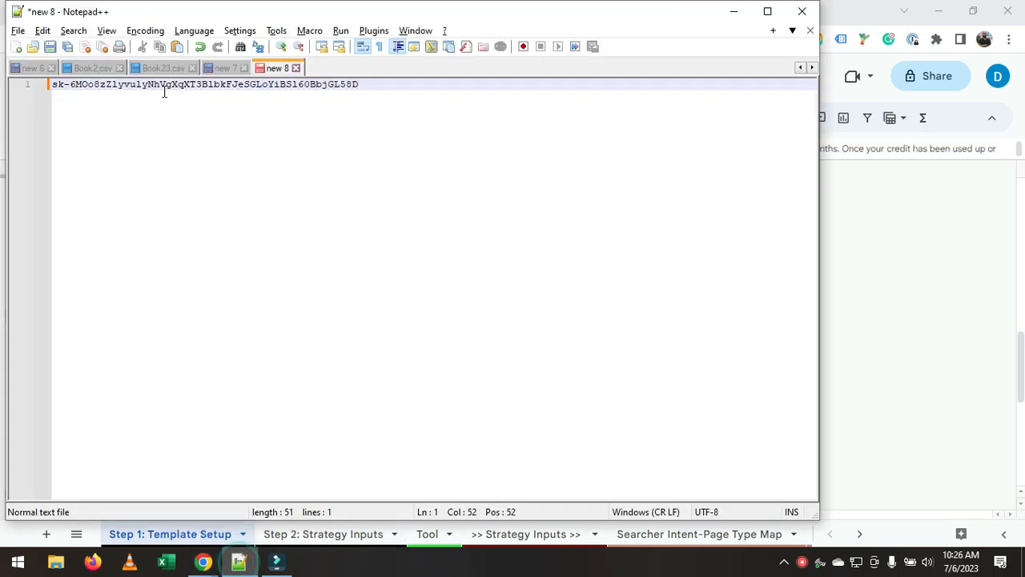
key("ctrl+a")
key("ctrl+c")
key("alt+Tab")
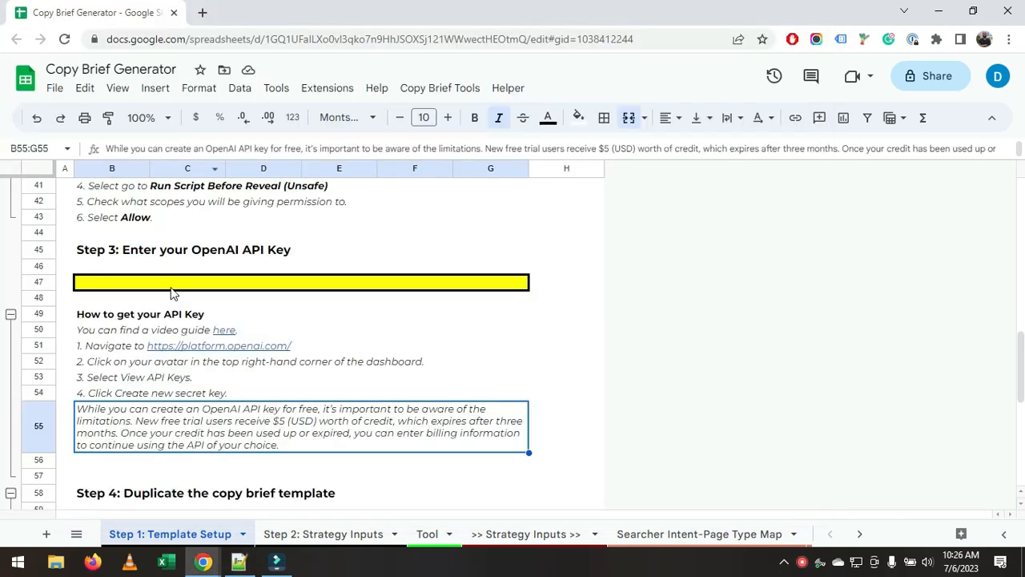
left_click(169, 282)
double_click(168, 280)
key("ctrl+v")
left_click(393, 329)
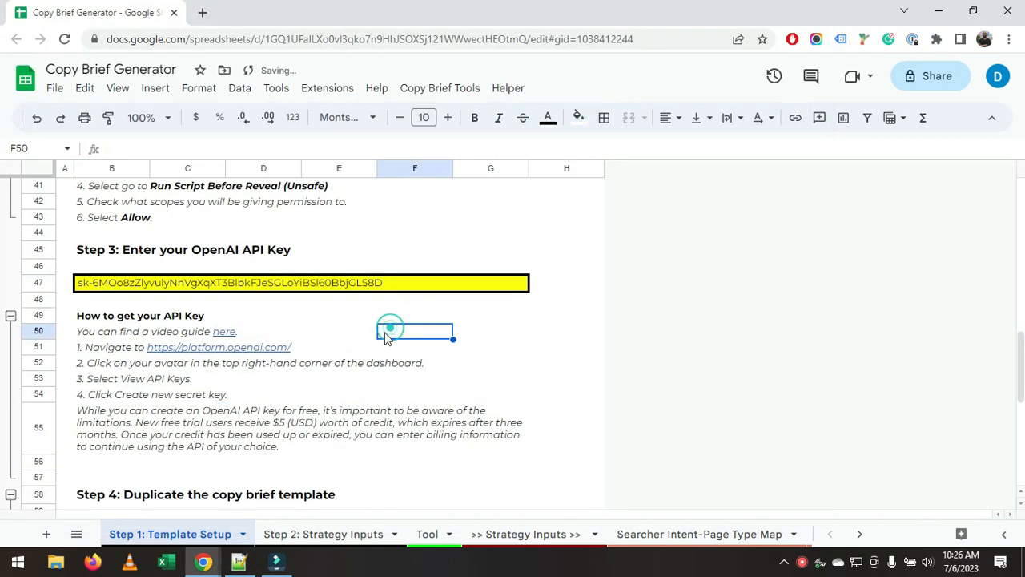
Run the Step 4 script that creates the copy brief template and folder.
scroll(344, 340, "down", 2)
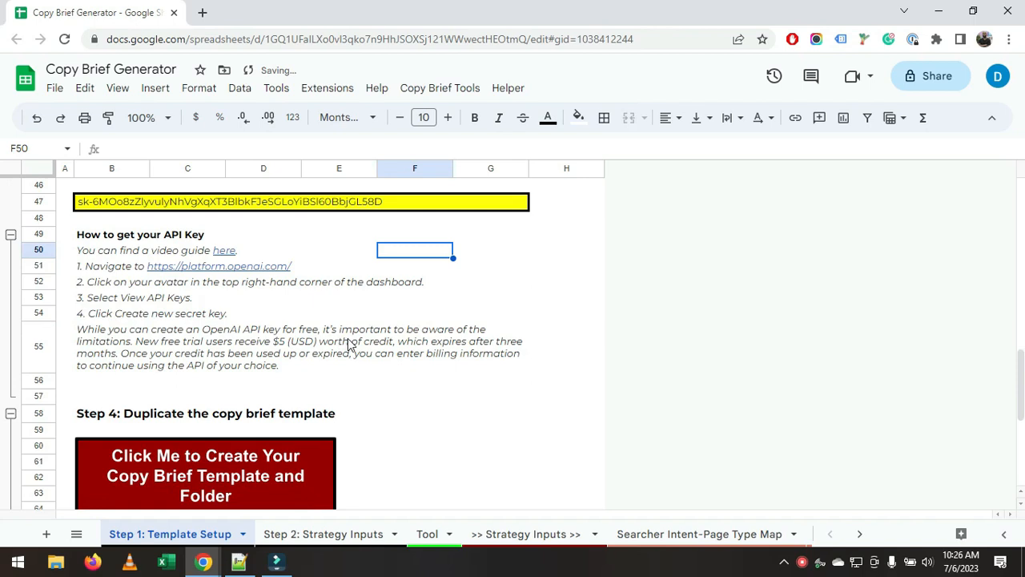
scroll(245, 359, "down", 2)
scroll(276, 377, "down", 2)
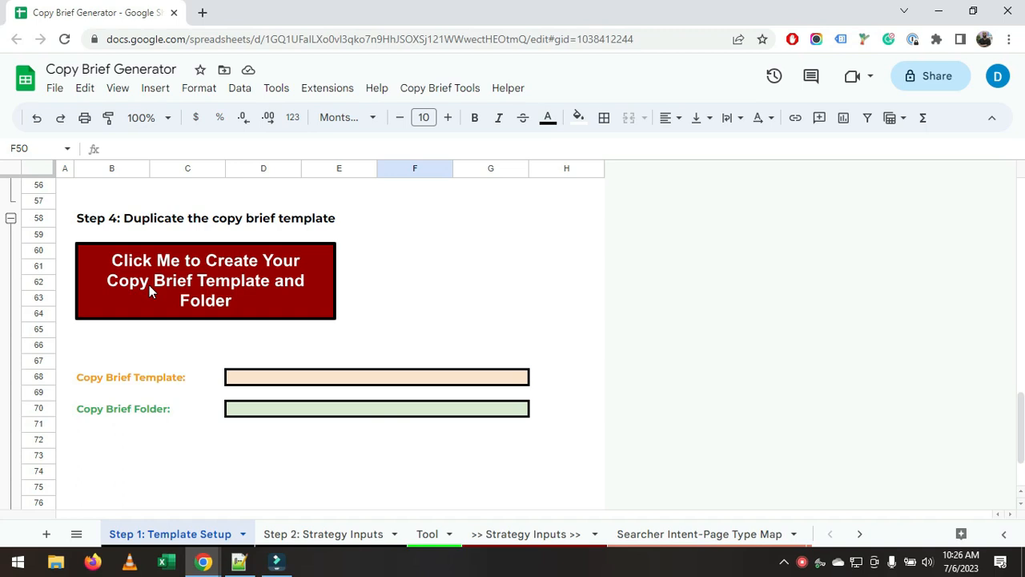
left_click(148, 285)
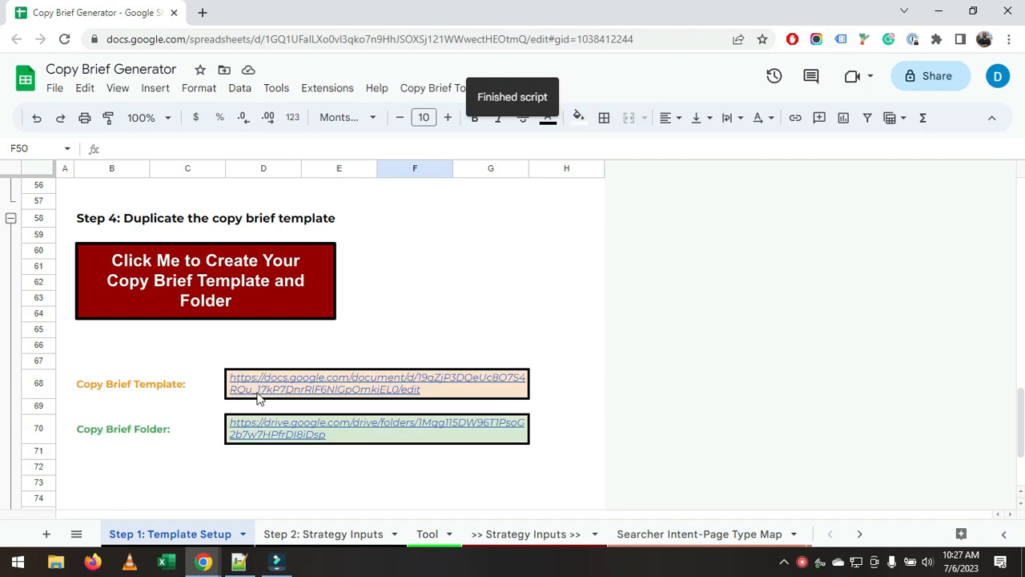
Open the Copy Brief Folder link in Google Drive and dismiss the file-moving tip.
left_click(277, 446)
left_click(301, 460)
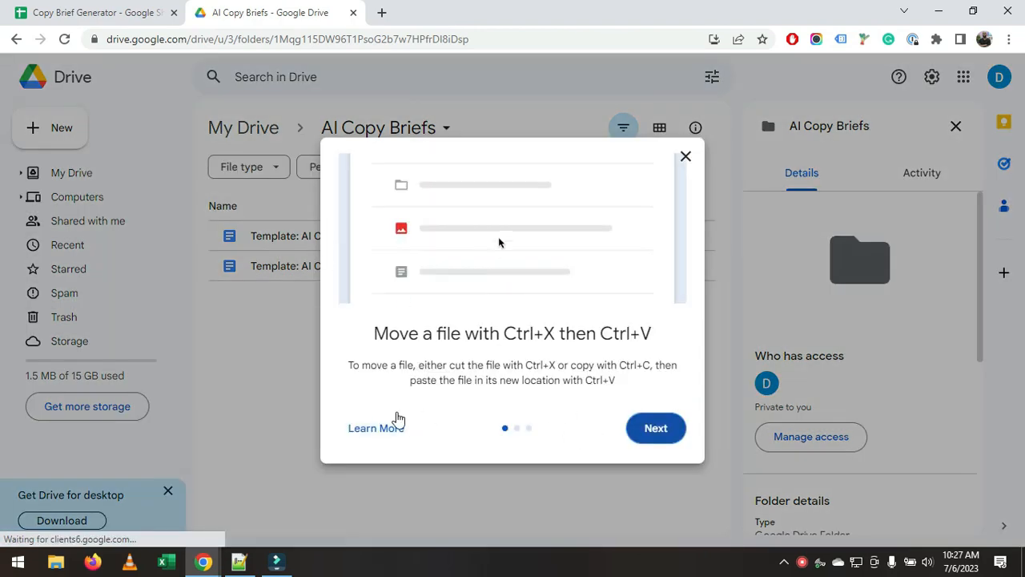
left_click(686, 156)
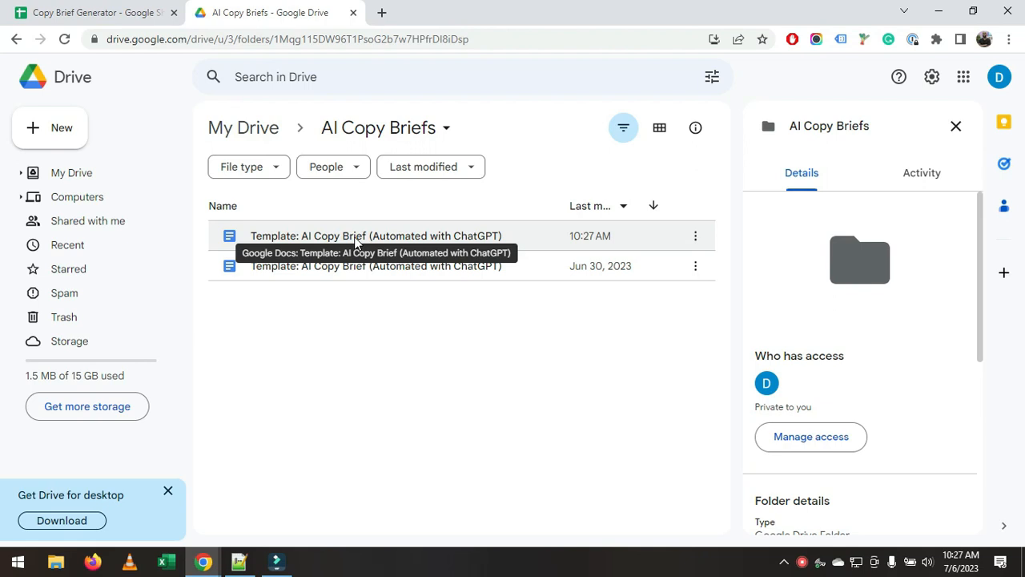
Move the template copy dated Jun 30, 2023 to the trash and open the remaining AI Copy Brief template.
left_click(358, 260)
key("Delete")
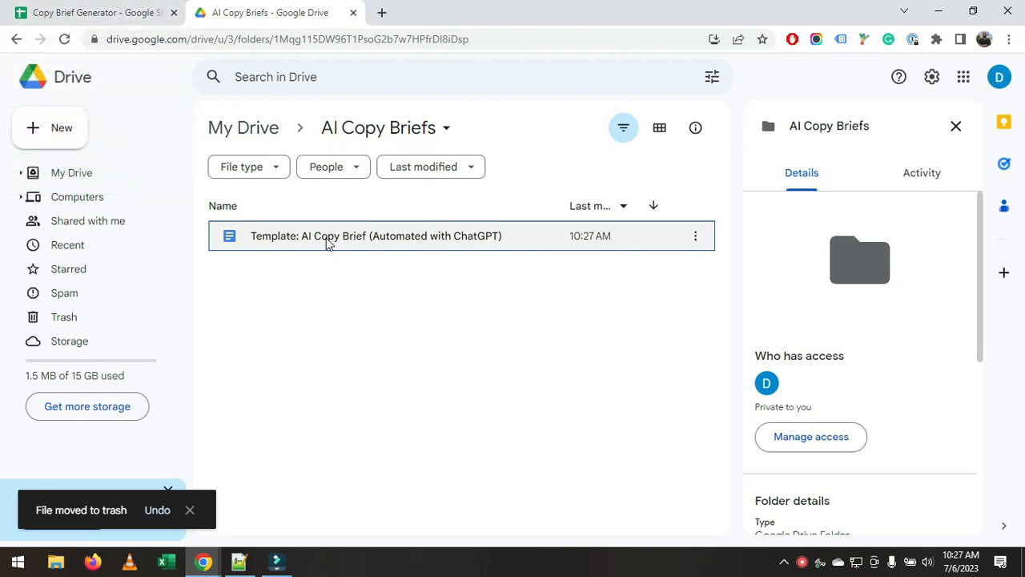
double_click(312, 245)
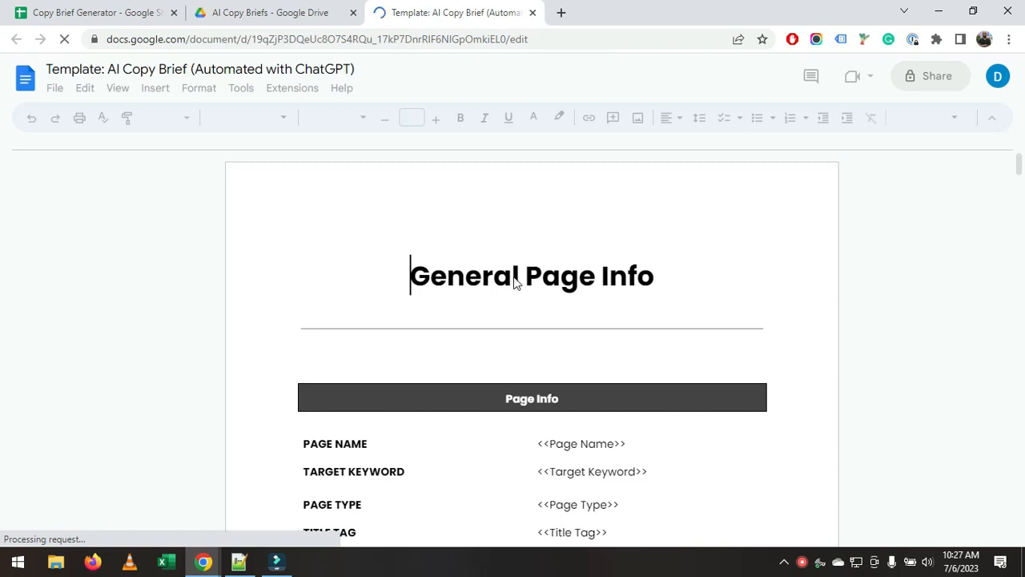
Examine the template's placeholders, including those for page info, search intent and searcher questions.
scroll(607, 337, "down", 3)
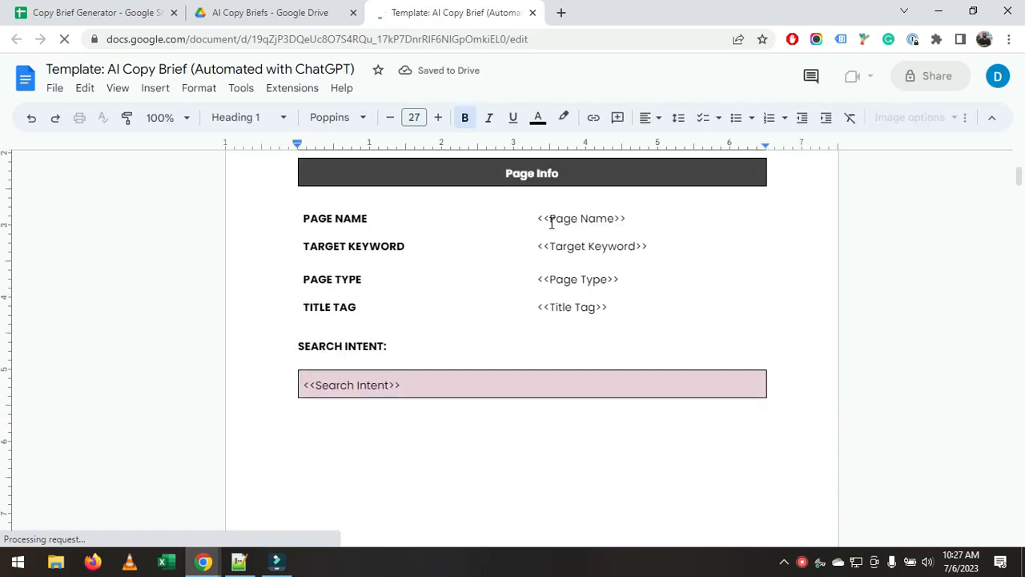
left_click_drag(540, 219, 631, 226)
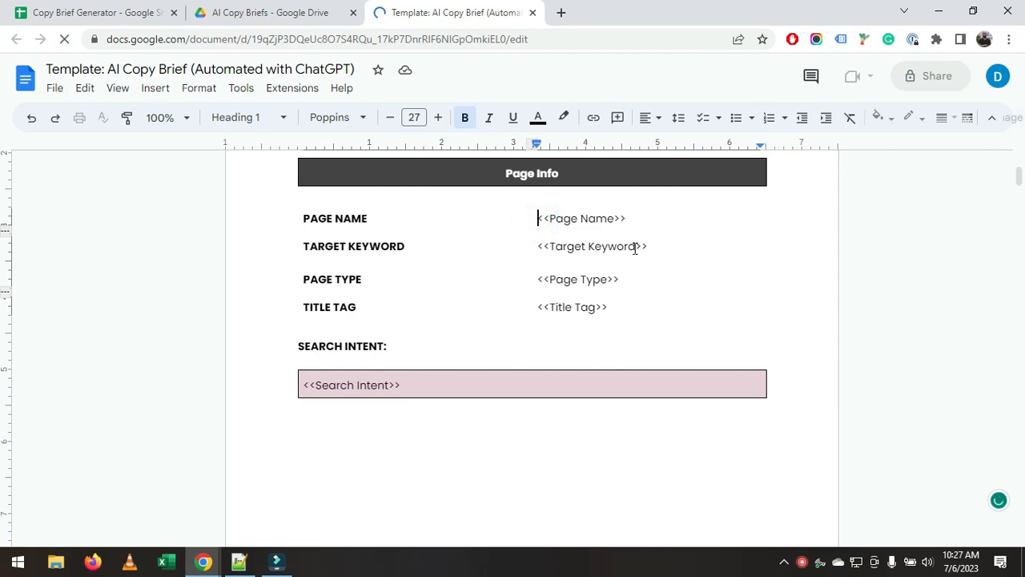
left_click(330, 382)
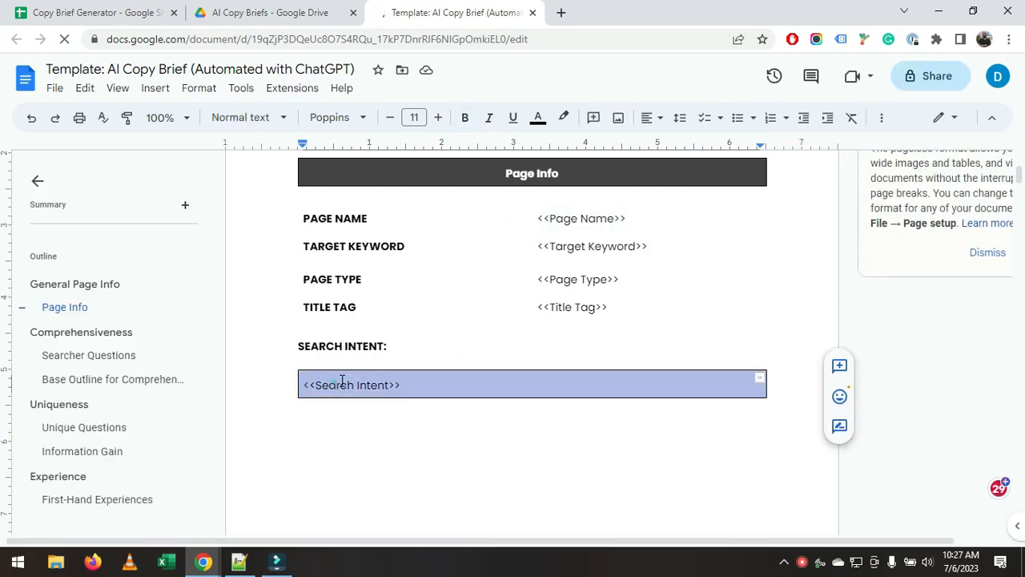
scroll(440, 381, "down", 10)
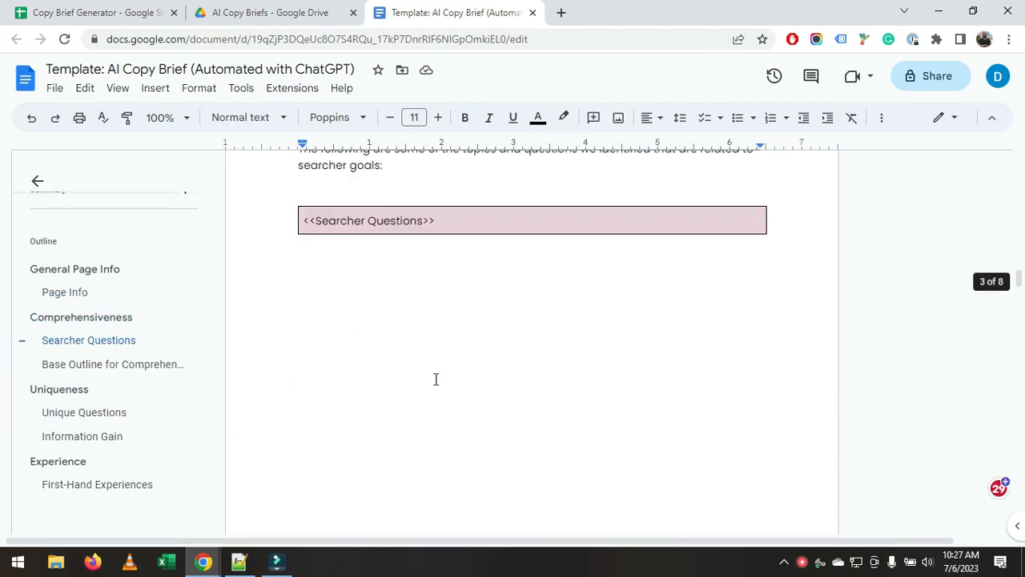
scroll(438, 376, "down", 5)
Review the Step 2: Strategy Inputs sheet of the Copy Brief Generator and open the Searcher Intent-Page Type Map sheet.
left_click(98, 12)
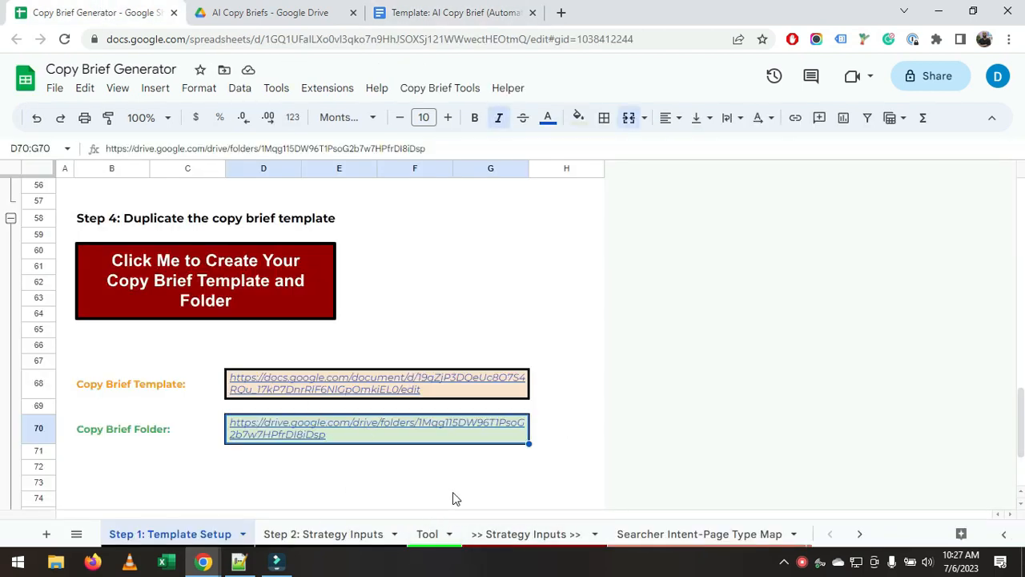
left_click(353, 533)
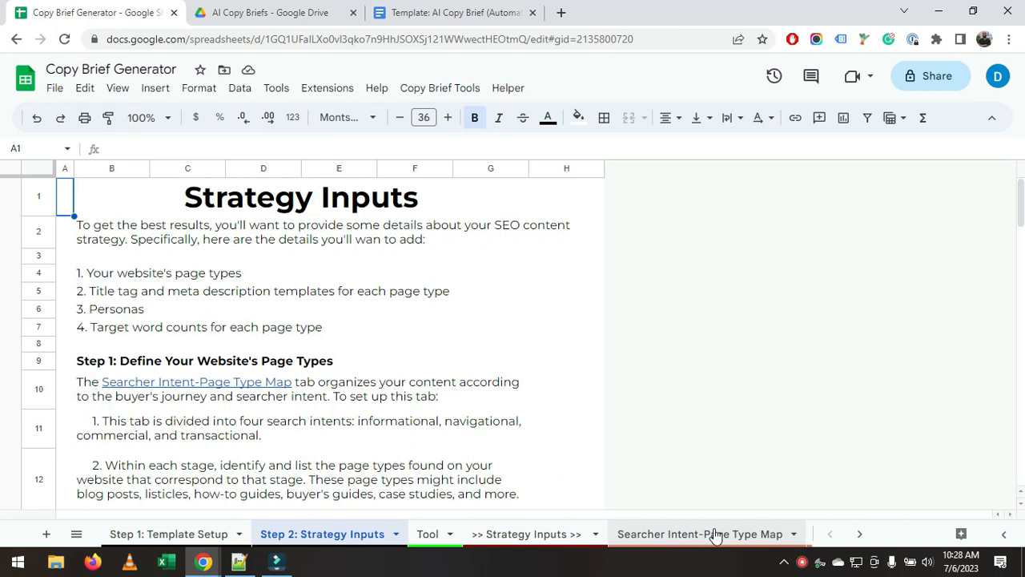
left_click(663, 534)
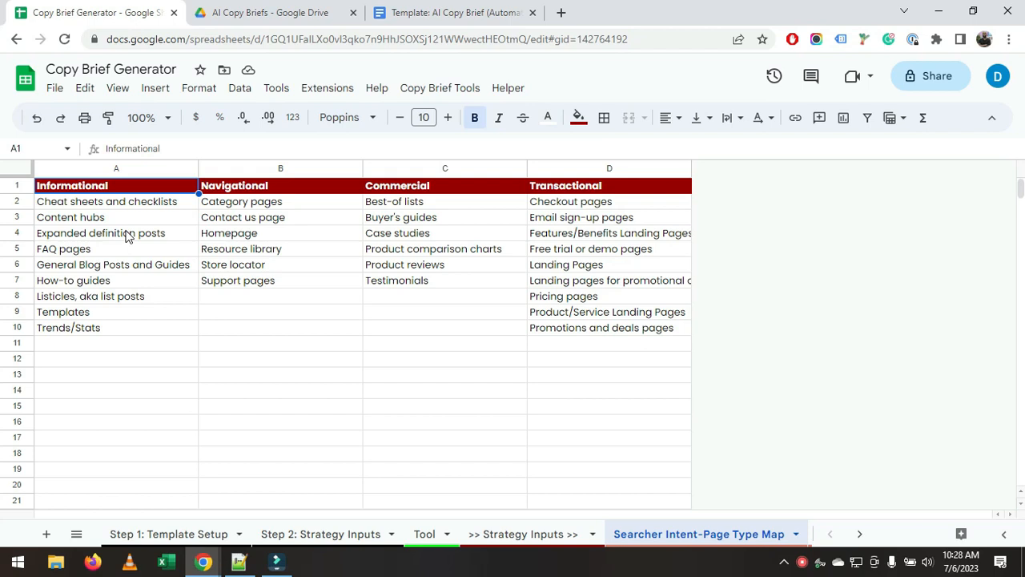
Examine the page types listed under the Informational, Navigational, Commercial and Transactional headings.
left_click(90, 191)
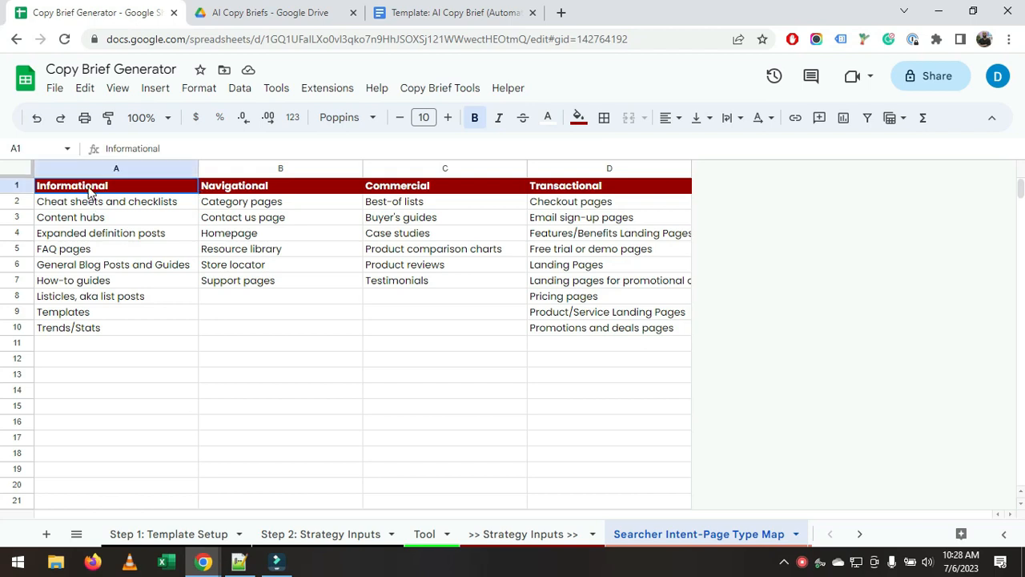
left_click(238, 193)
left_click(382, 189)
left_click(563, 186)
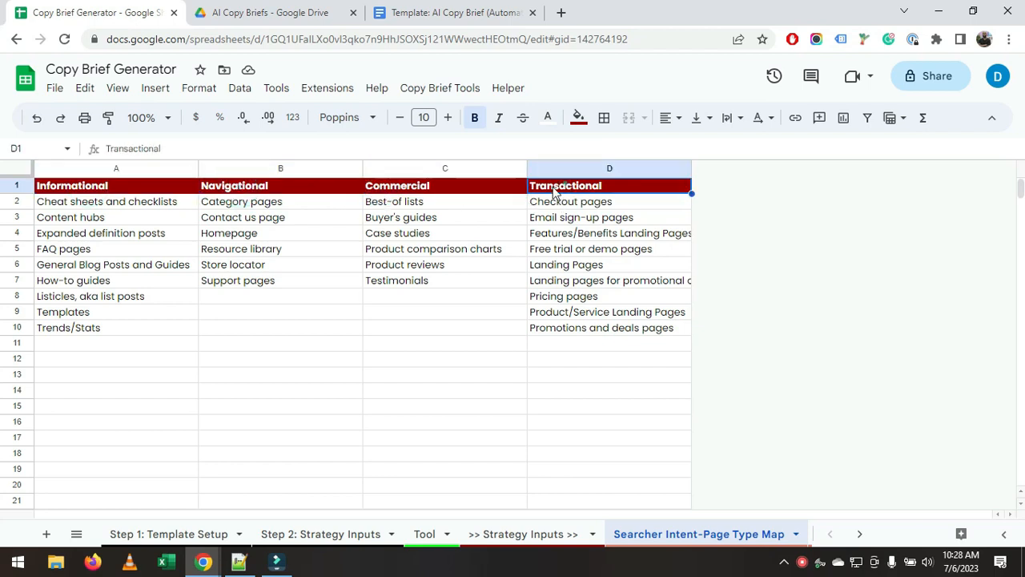
left_click_drag(112, 202, 134, 345)
left_click_drag(270, 226, 300, 343)
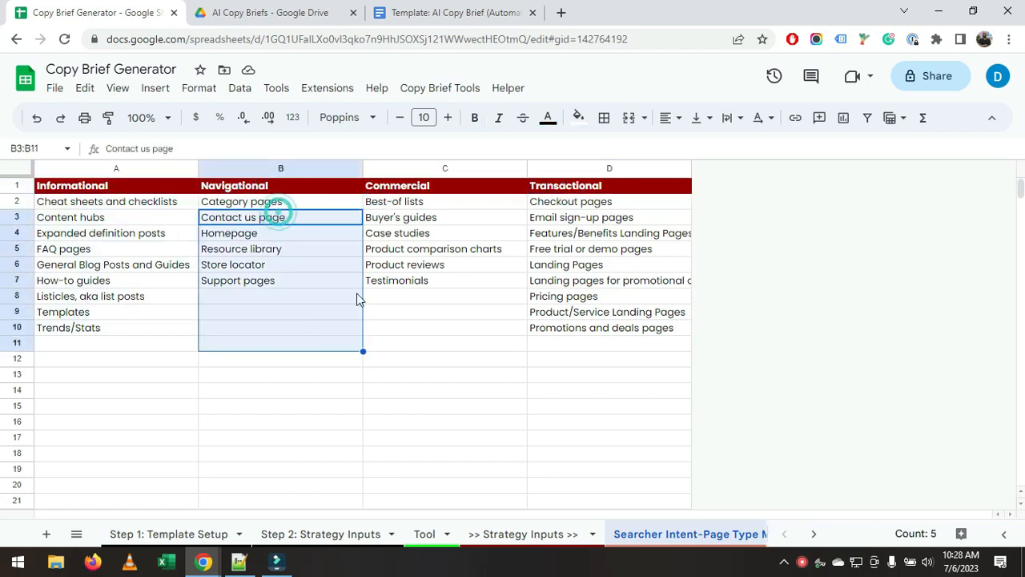
left_click_drag(409, 202, 486, 348)
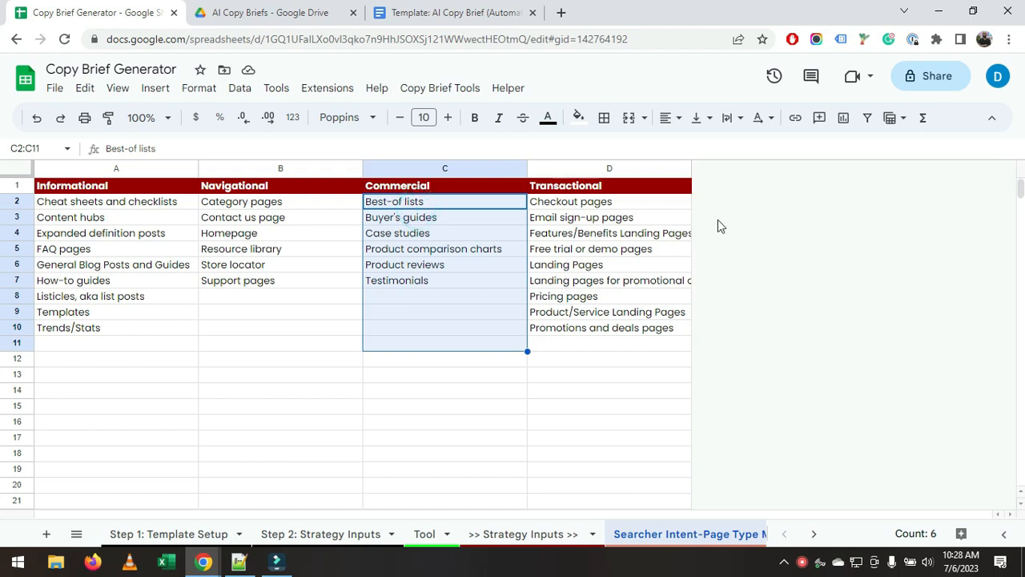
left_click_drag(548, 202, 563, 351)
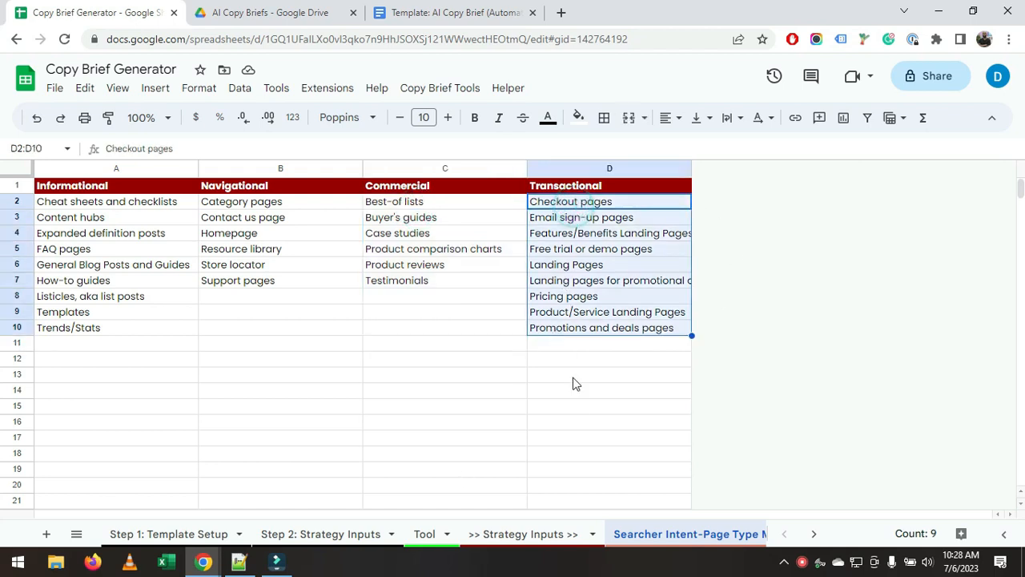
Examine the page types, title tag templates and meta description templates on the Page Type Meta Tag Templates sheet.
left_click(814, 534)
left_click(386, 524)
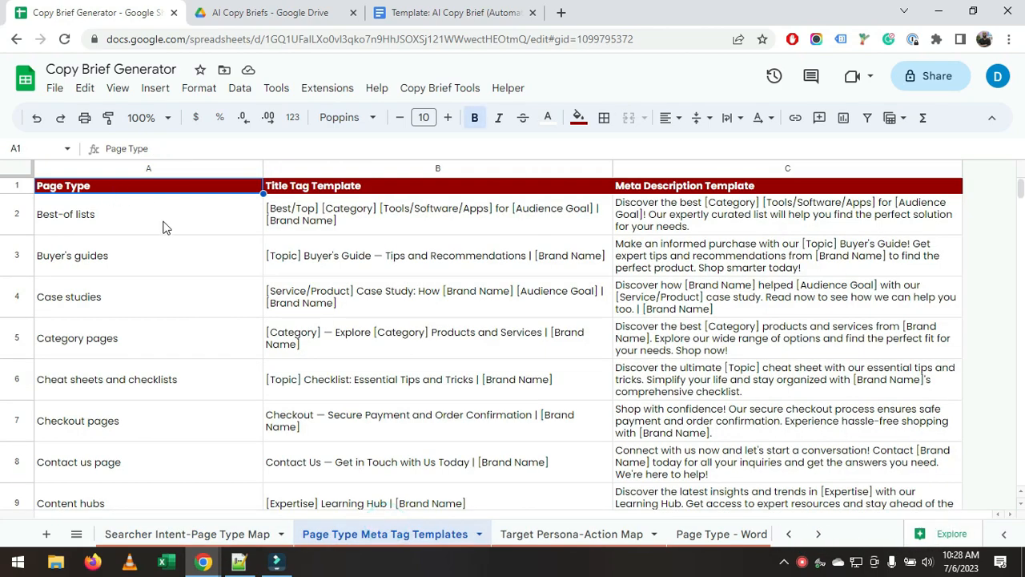
left_click_drag(162, 227, 141, 419)
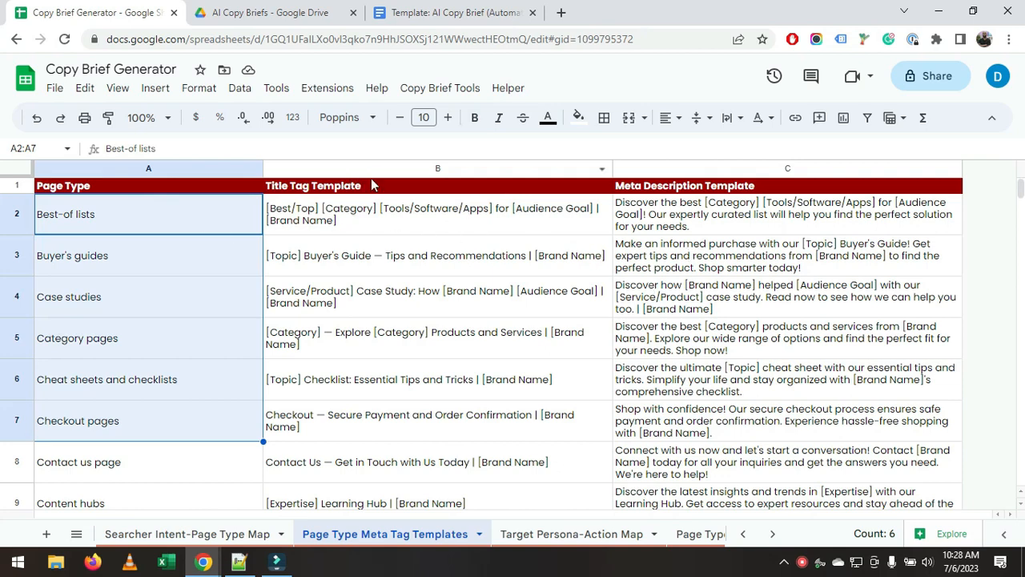
left_click(382, 207)
left_click(742, 221)
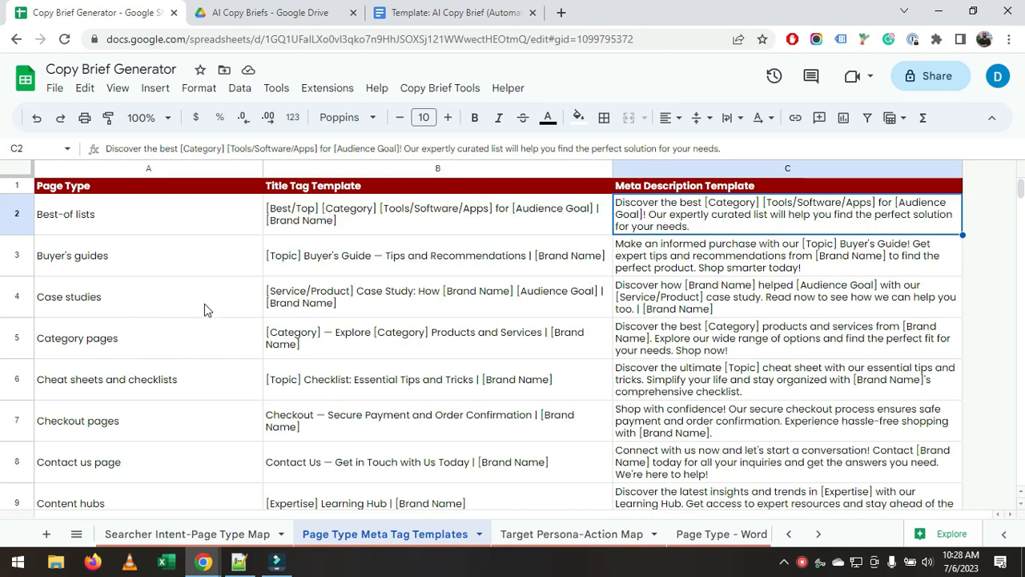
Compare the page types on the Searcher Intent-Page Type Map sheet with those on the Page Type Meta Tag Templates sheet.
left_click(128, 535)
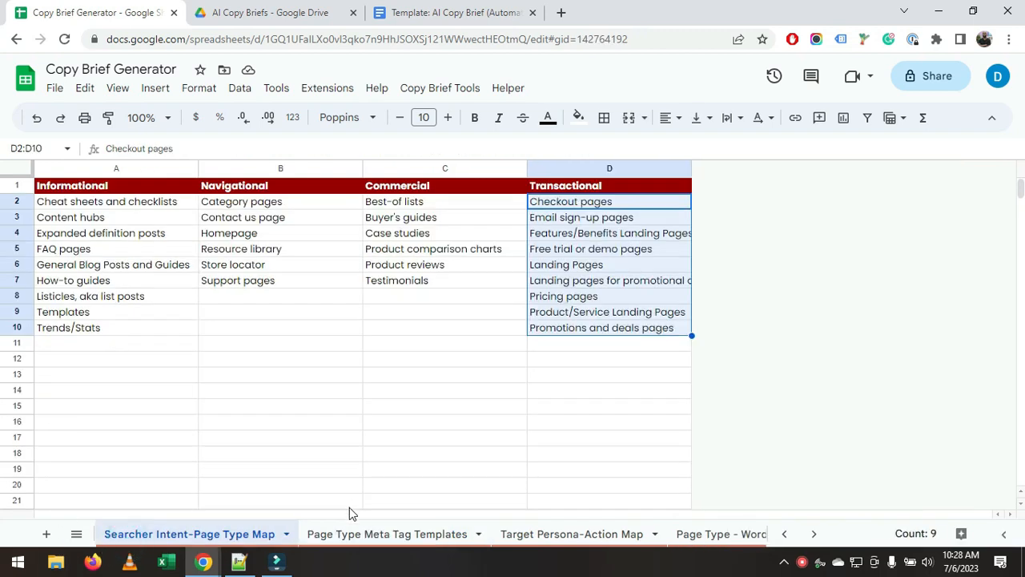
left_click(352, 532)
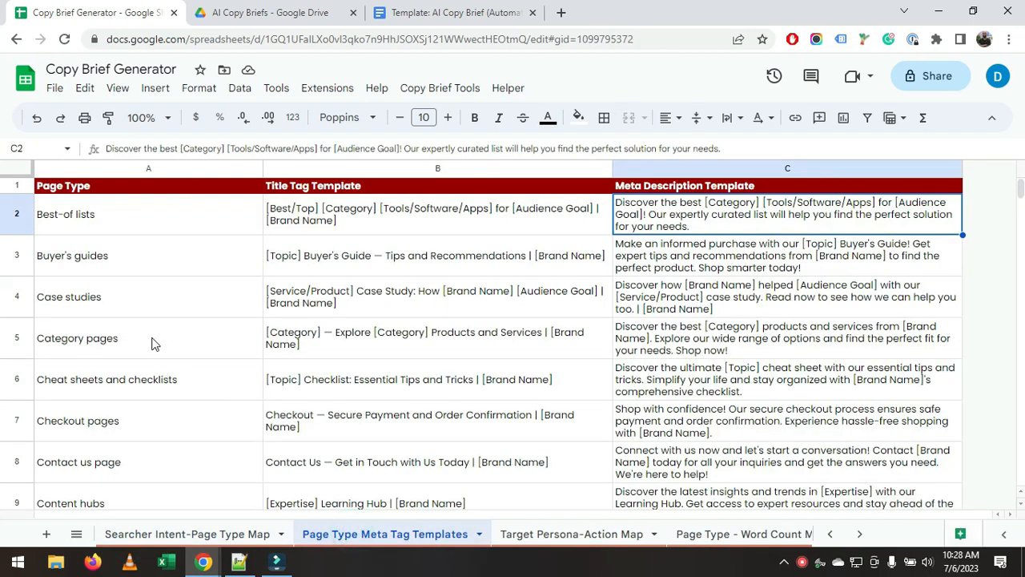
left_click(108, 218)
left_click(152, 538)
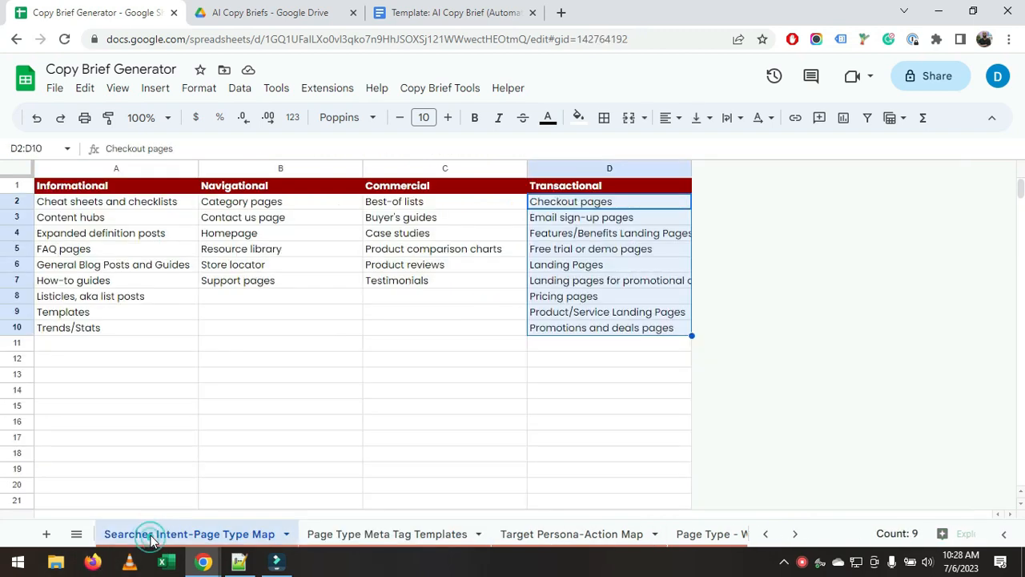
Copy the Informational page types in A2:A10 and look through the matching list on the Page Type Meta Tag Templates sheet.
left_click_drag(72, 205, 76, 327)
key("ctrl+c")
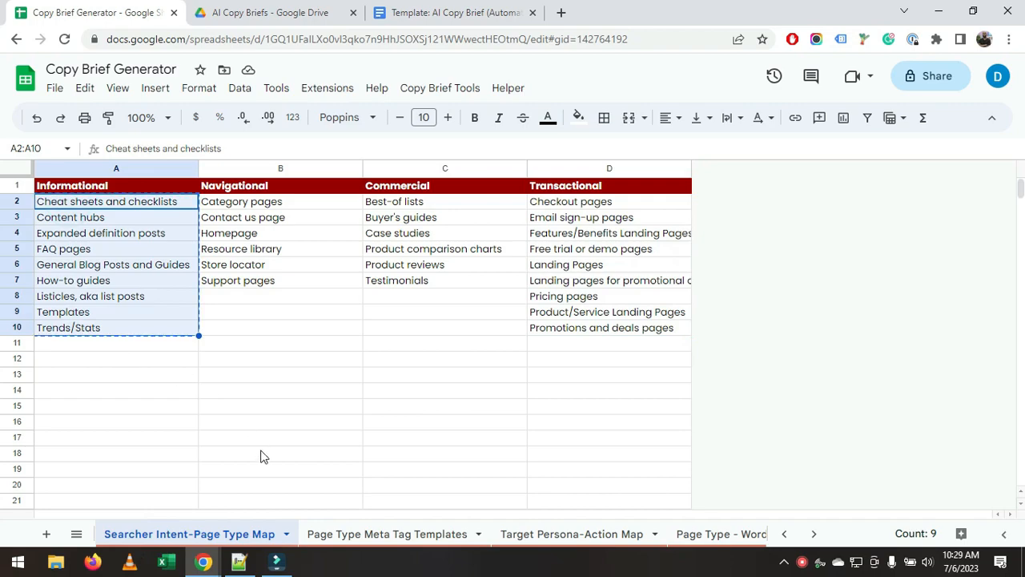
left_click(346, 533)
scroll(144, 337, "down", 5)
scroll(128, 344, "down", 2)
scroll(126, 283, "up", 6)
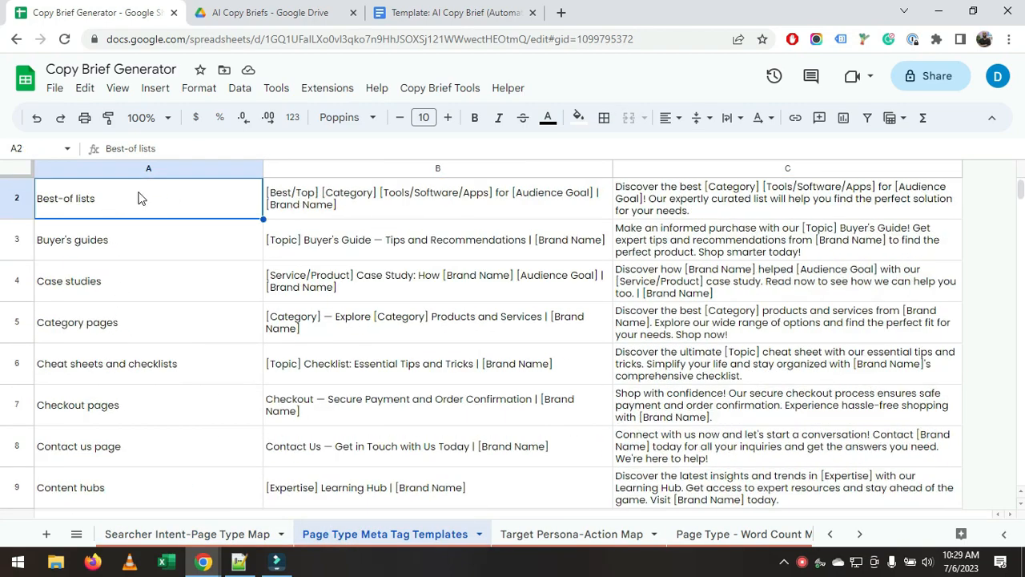
scroll(158, 197, "up", 1)
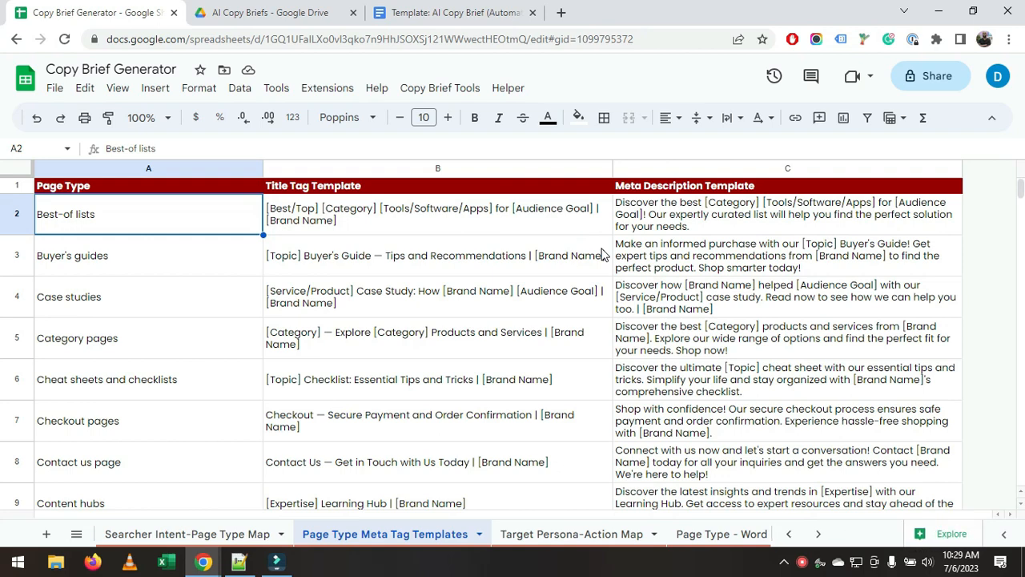
Examine the Digital Savvy Homeowner's name, description and target action on the Target Persona-Action Map sheet, plus the empty rows for more personas.
left_click(602, 534)
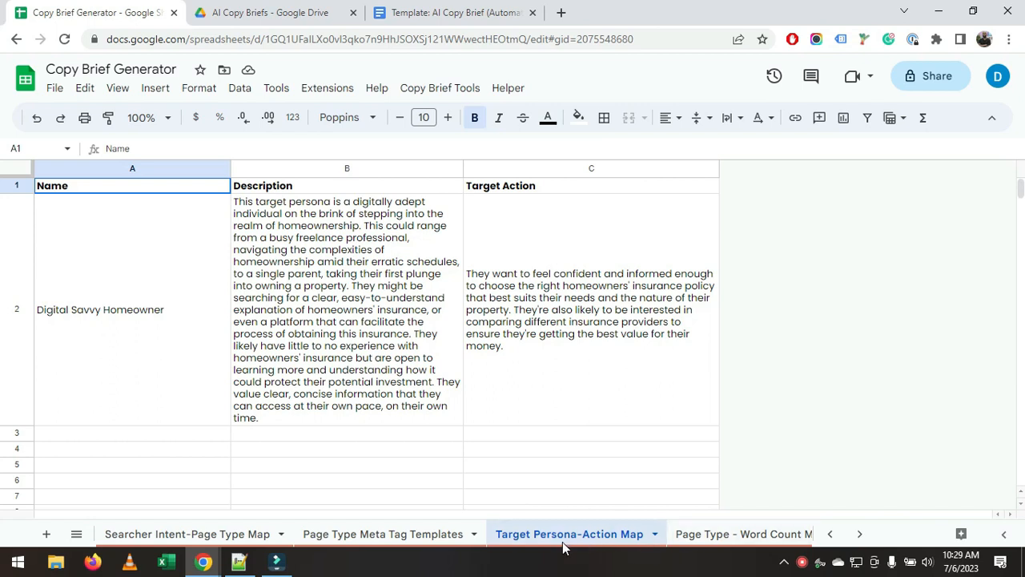
left_click(86, 325)
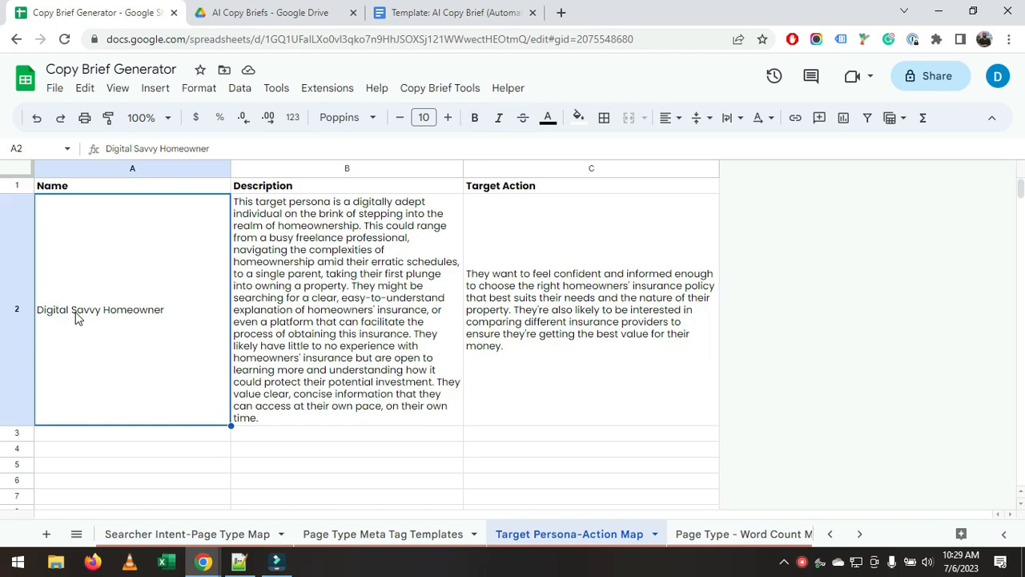
left_click(400, 329)
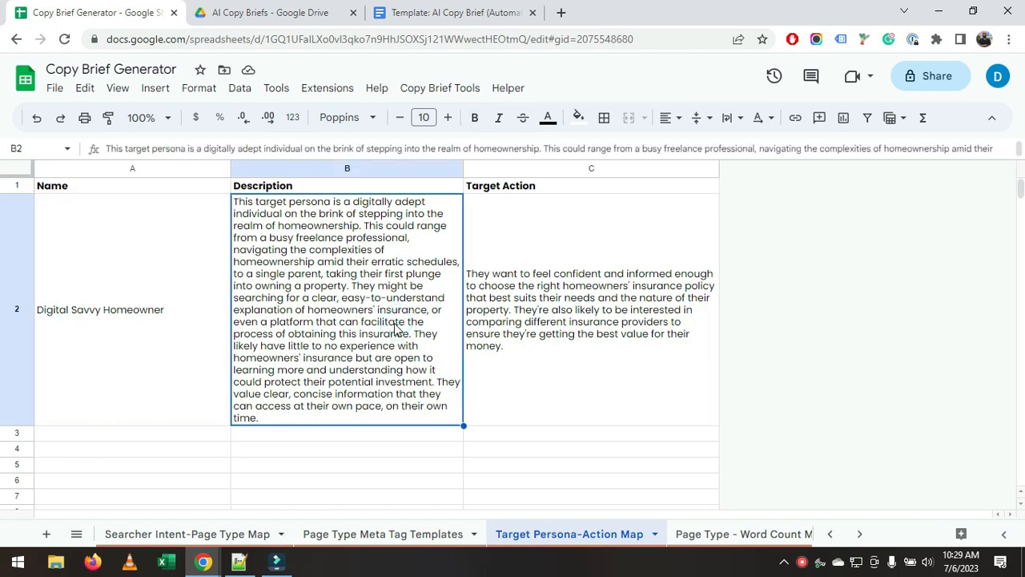
left_click(505, 320)
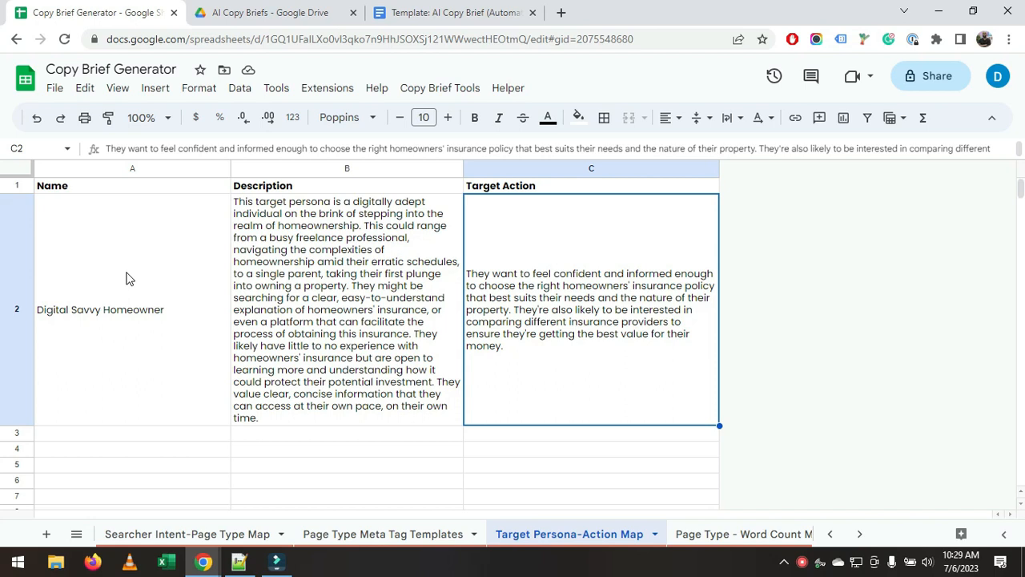
left_click(92, 294)
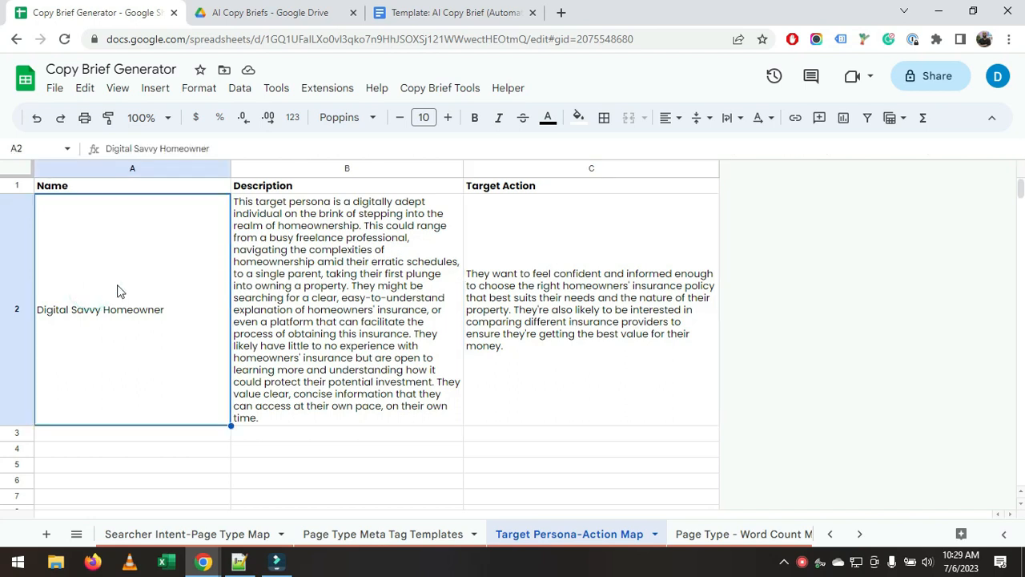
left_click(141, 436)
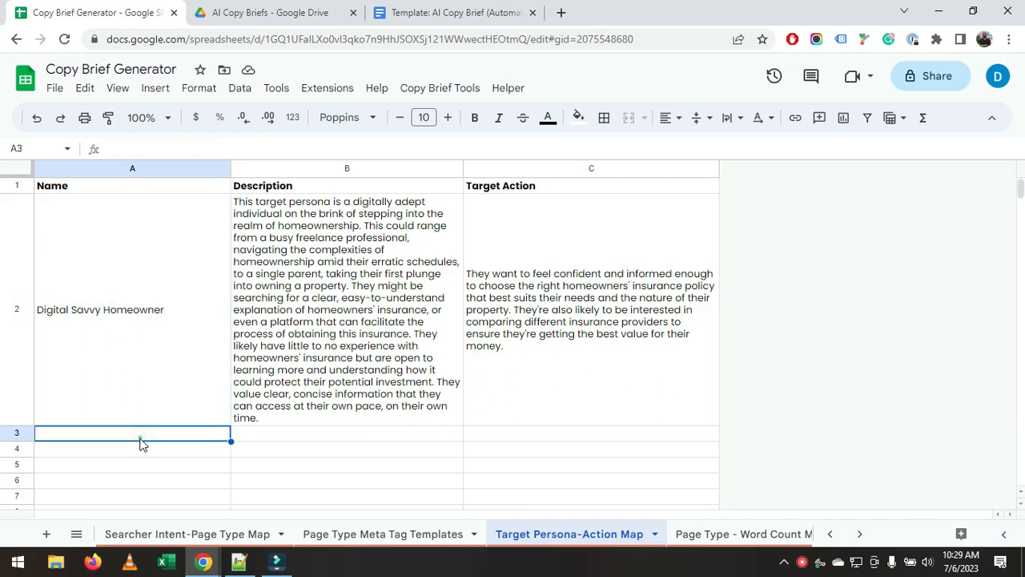
left_click(167, 481)
left_click_drag(121, 385, 125, 452)
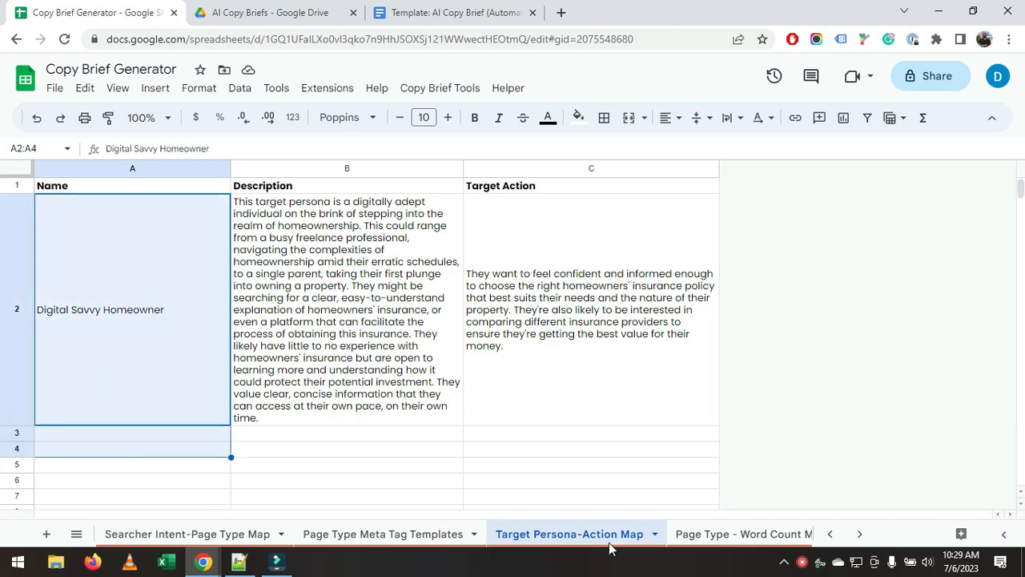
Review the target word counts for each page type on the Page Type - Word Count Map sheet.
left_click(702, 536)
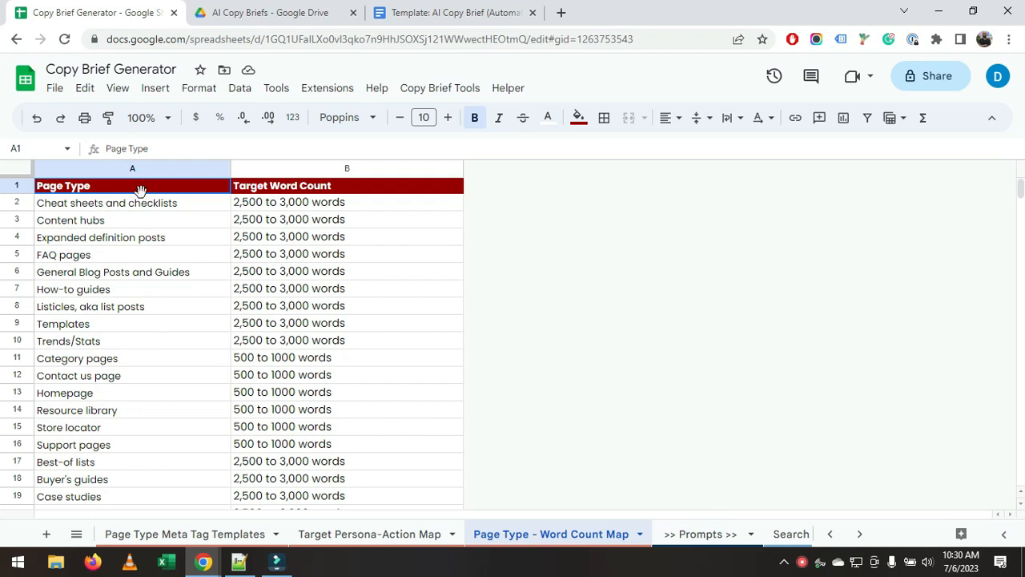
left_click(104, 185)
Open the Tool sheet and examine the Keyword and Page Name entries in row 3.
left_click(830, 534)
left_click(830, 534)
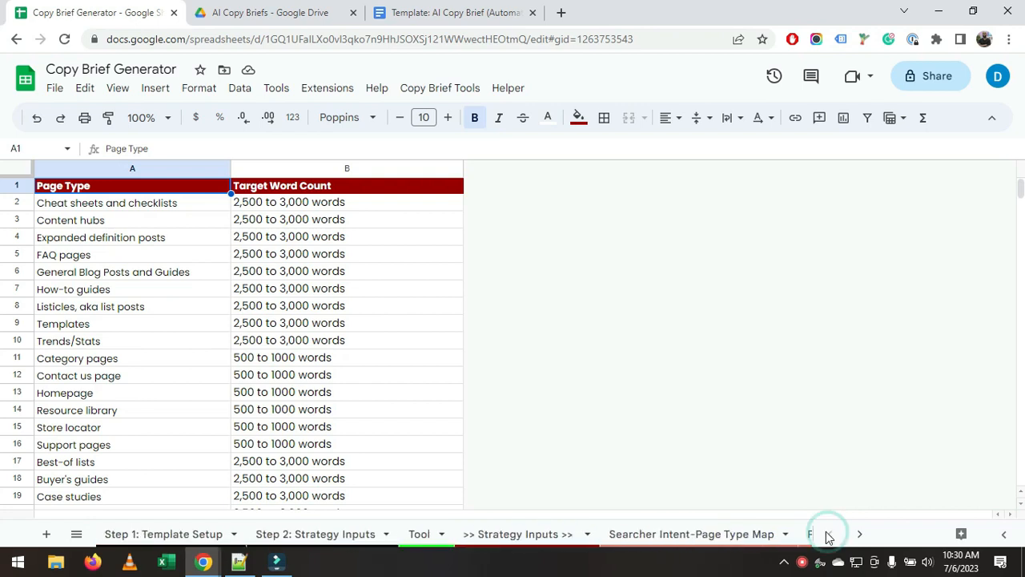
left_click(417, 532)
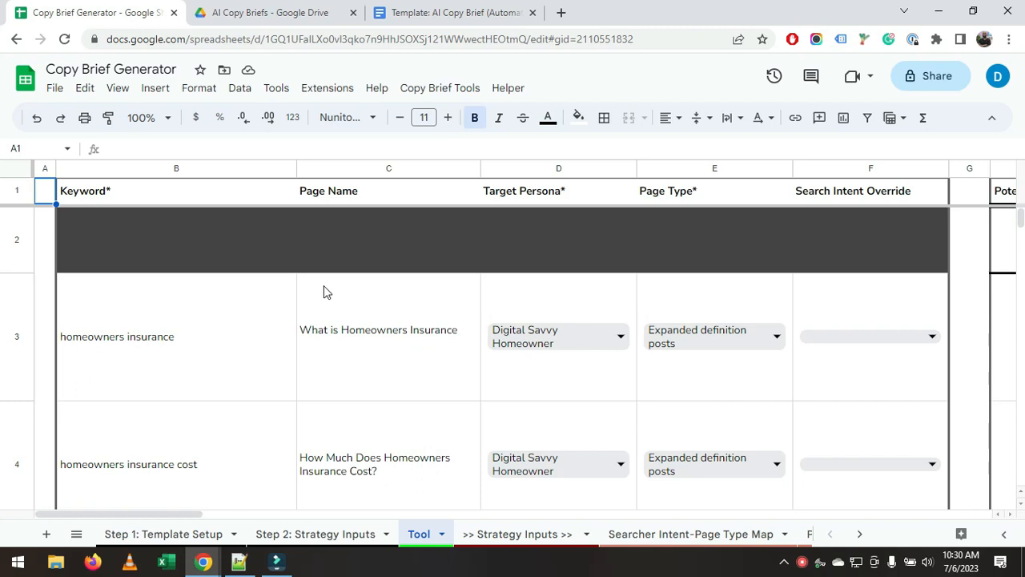
left_click(217, 334)
left_click(334, 348)
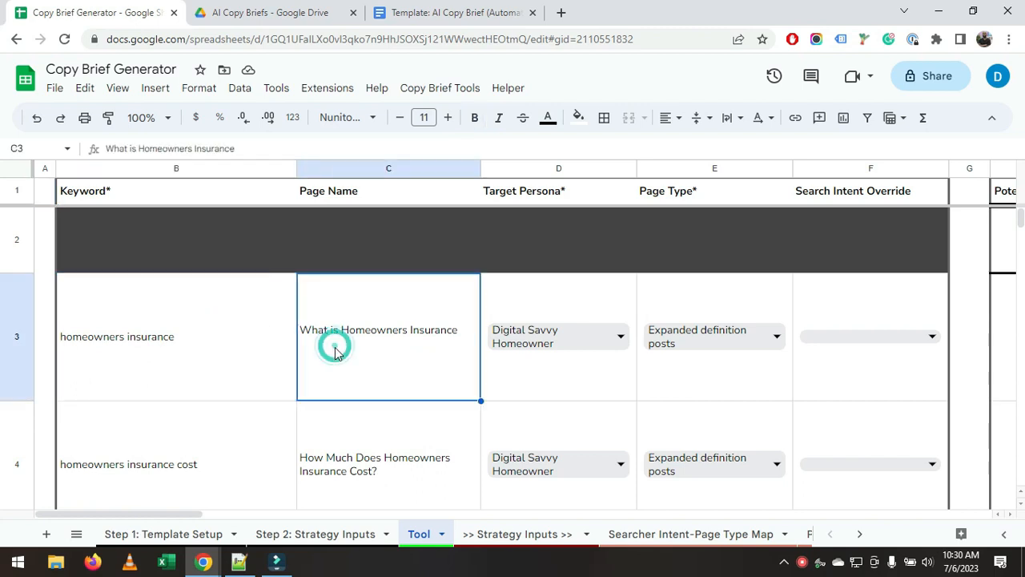
left_click(123, 317)
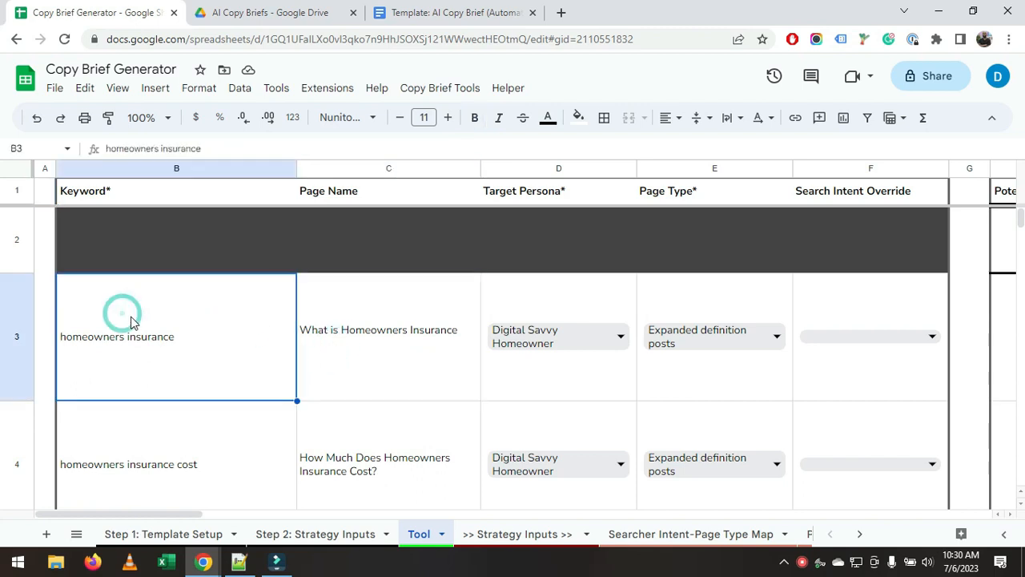
Choose Digital Savvy Homeowner as the target persona for the homeowners insurance keyword in row 3.
scroll(158, 340, "down", 1)
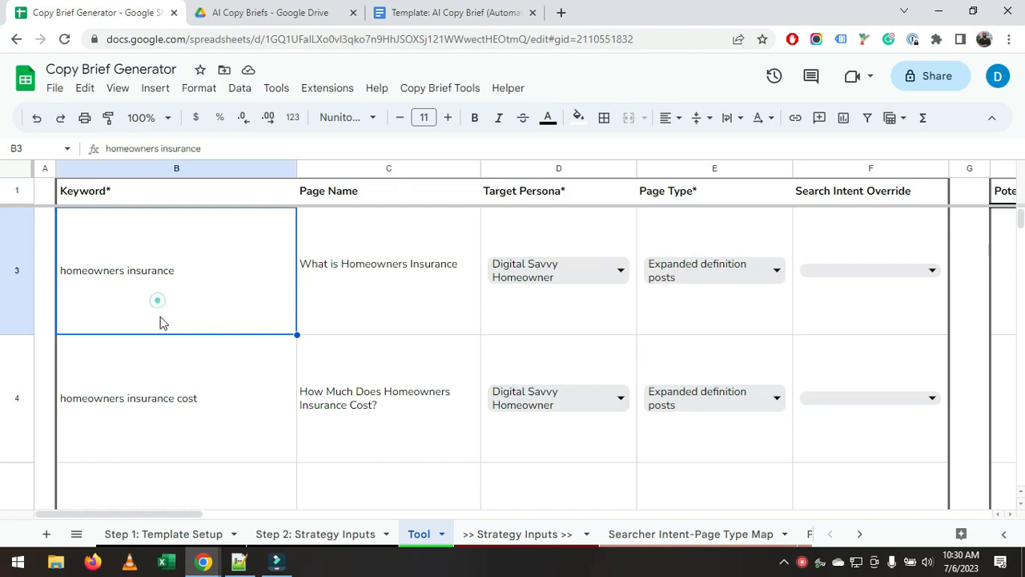
left_click(179, 373)
left_click(424, 306)
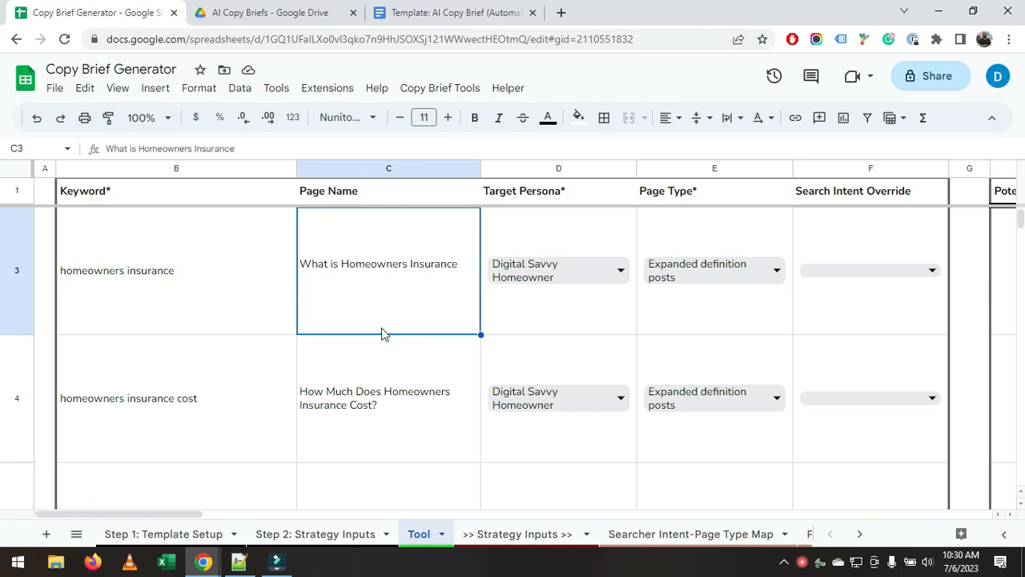
left_click(621, 271)
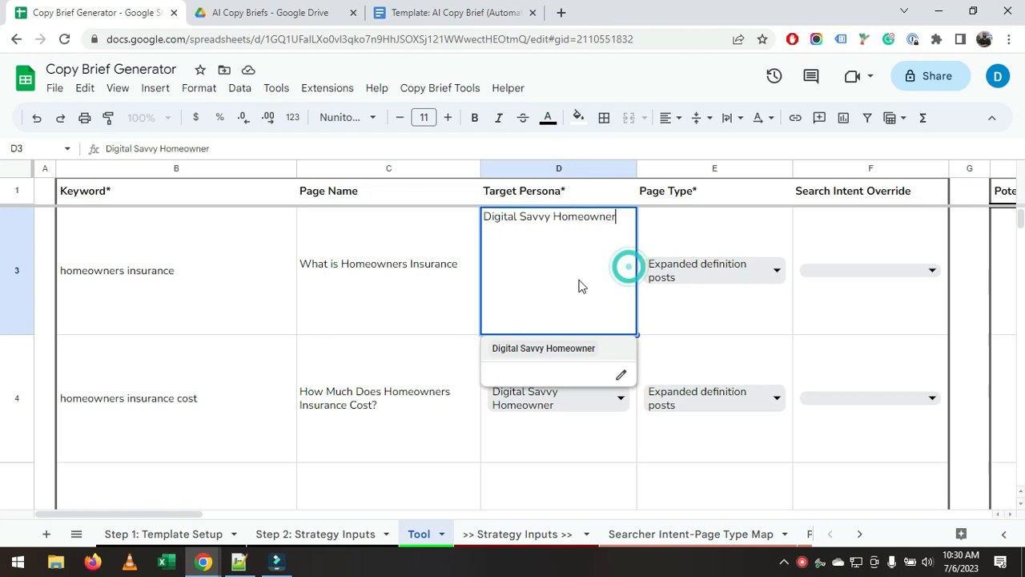
left_click(535, 349)
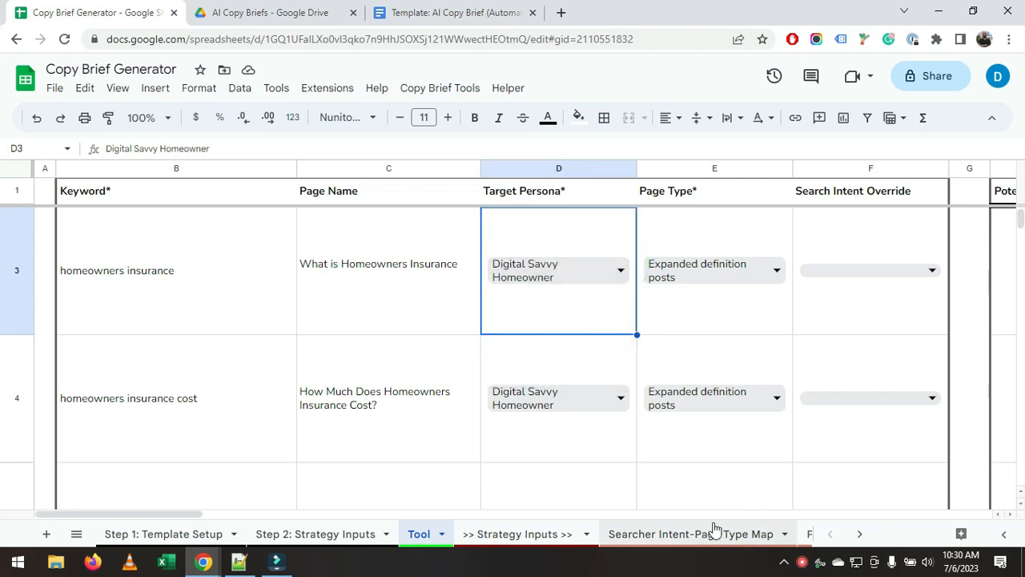
left_click(572, 278)
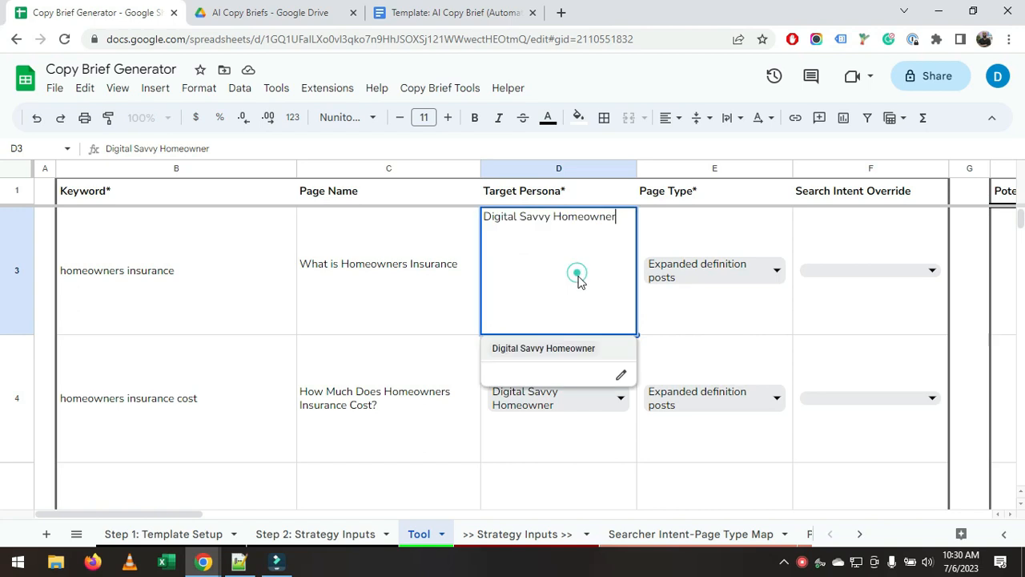
left_click(532, 347)
Set the page type to Expanded definition posts for homeowners insurance and to General Blog Posts and Guides for homeowners insurance cost.
left_click(715, 276)
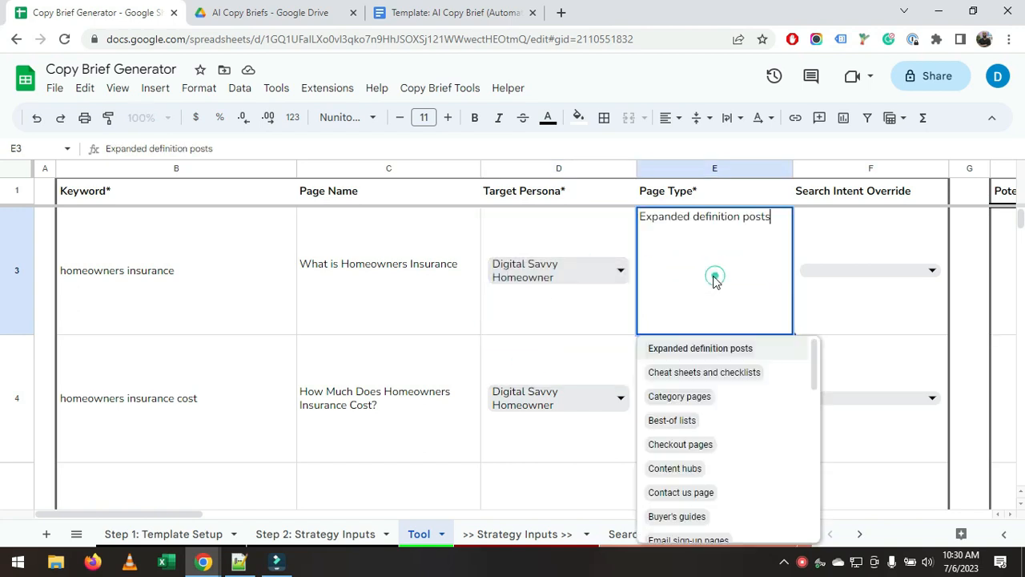
left_click(699, 348)
left_click(693, 401)
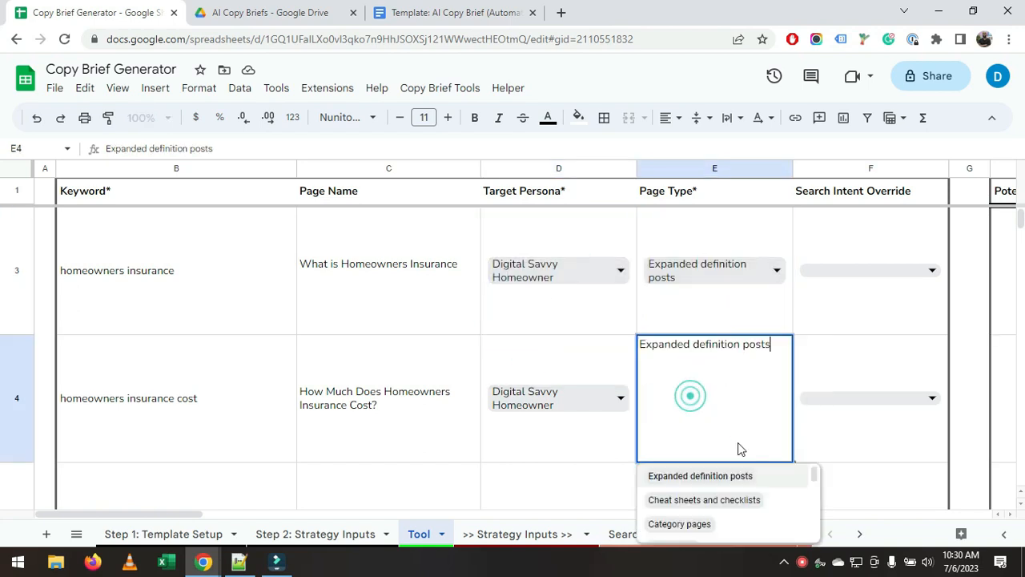
key("ctrl+a")
type("gener")
left_click(711, 477)
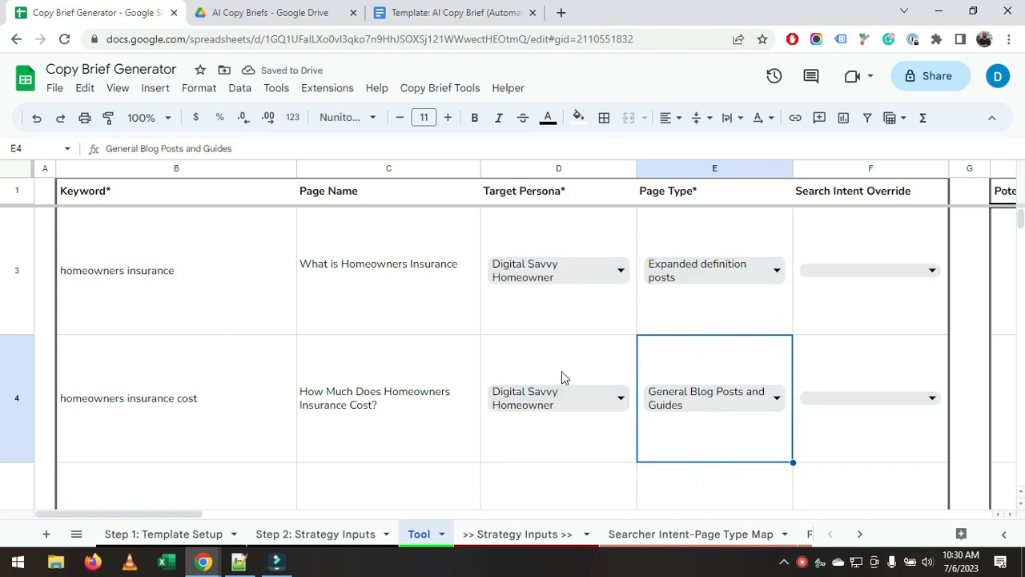
Check the page names in rows 3 and 4 and the Search Intent Override options available for row 3.
left_click(416, 268)
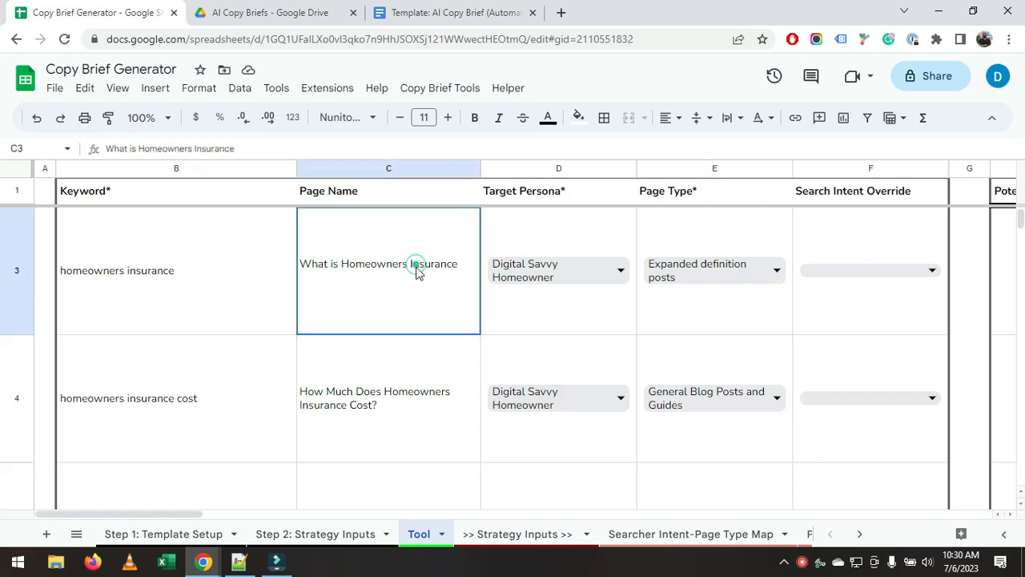
left_click_drag(416, 272, 418, 388)
left_click(854, 232)
left_click(853, 231)
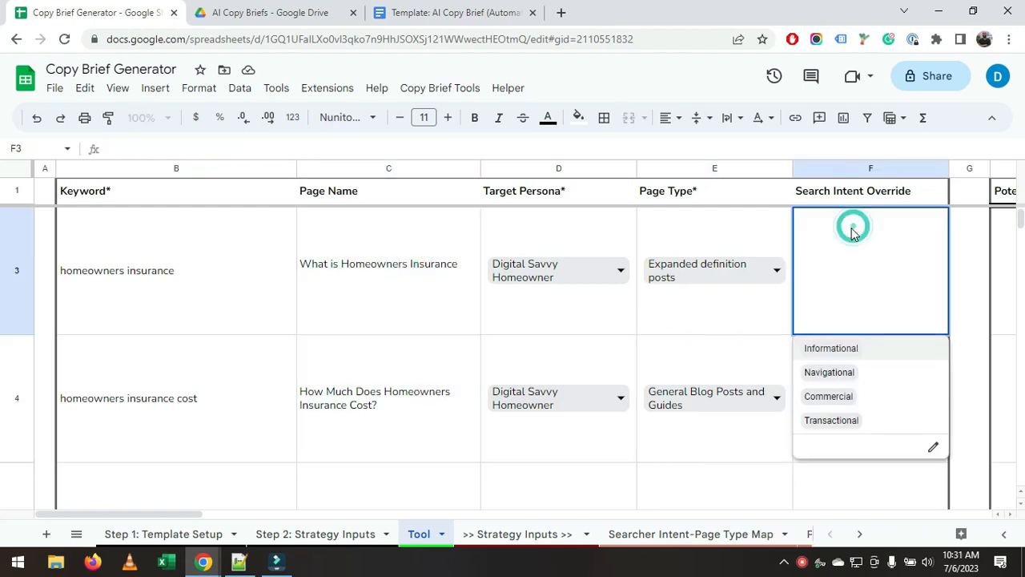
left_click(375, 256)
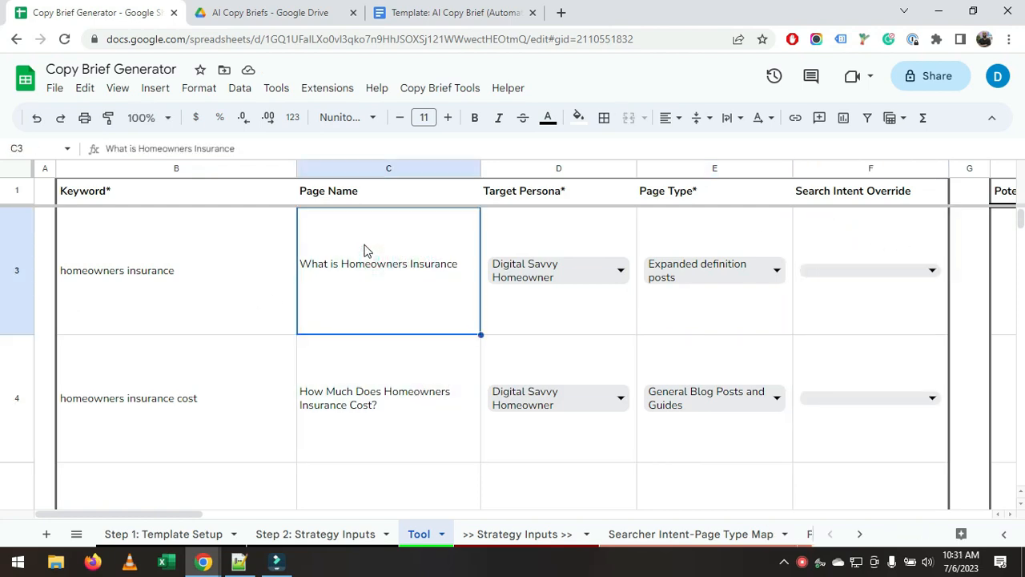
Examine the lookup columns on the Tool sheet: Potential Page Types, Word Count, Persona Description and Target Action.
key("Right")
key("Right")
key("Right")
key("Right")
key("Right")
key("Right")
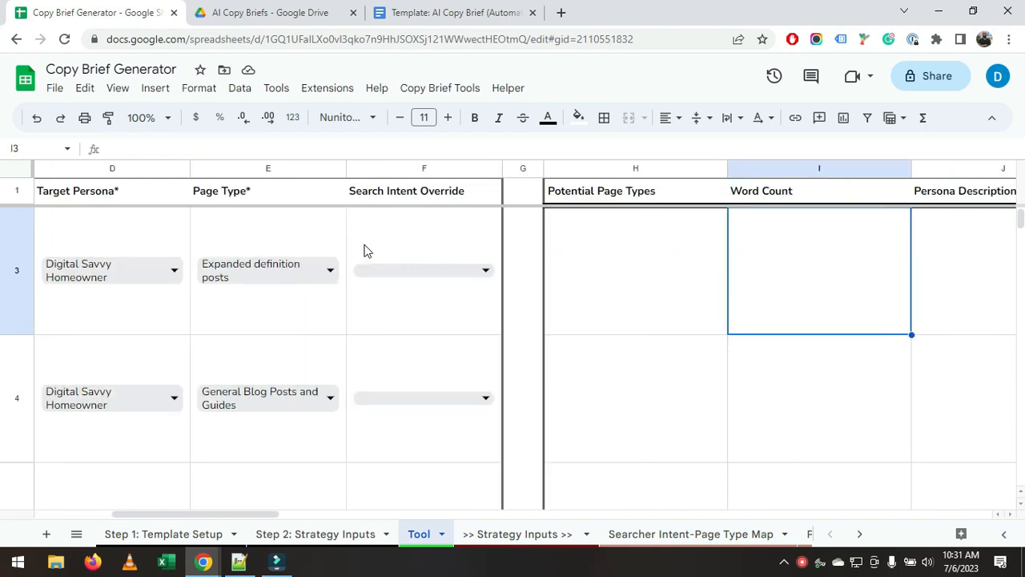
key("Up")
key("Down")
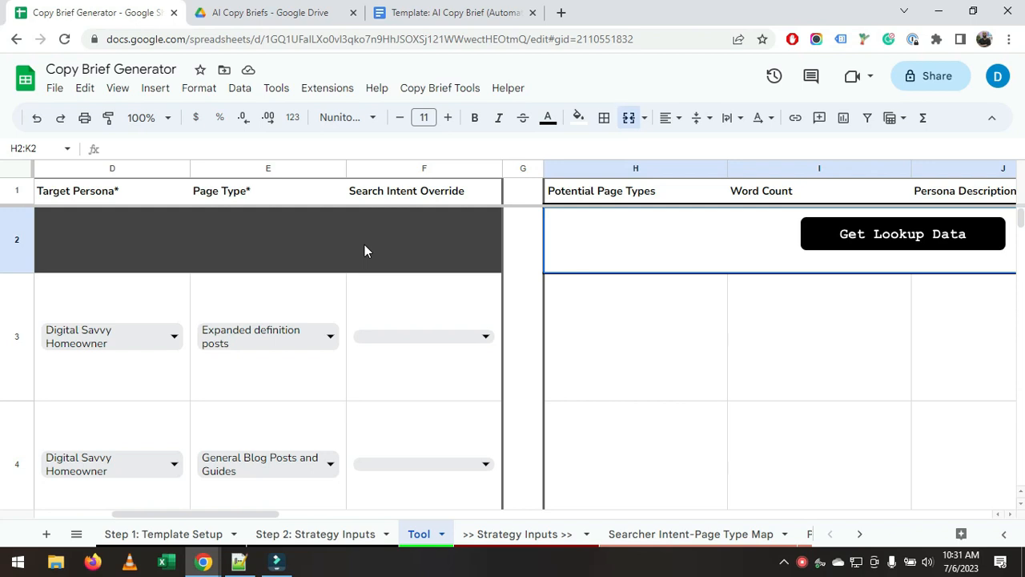
key("Right")
key("Left")
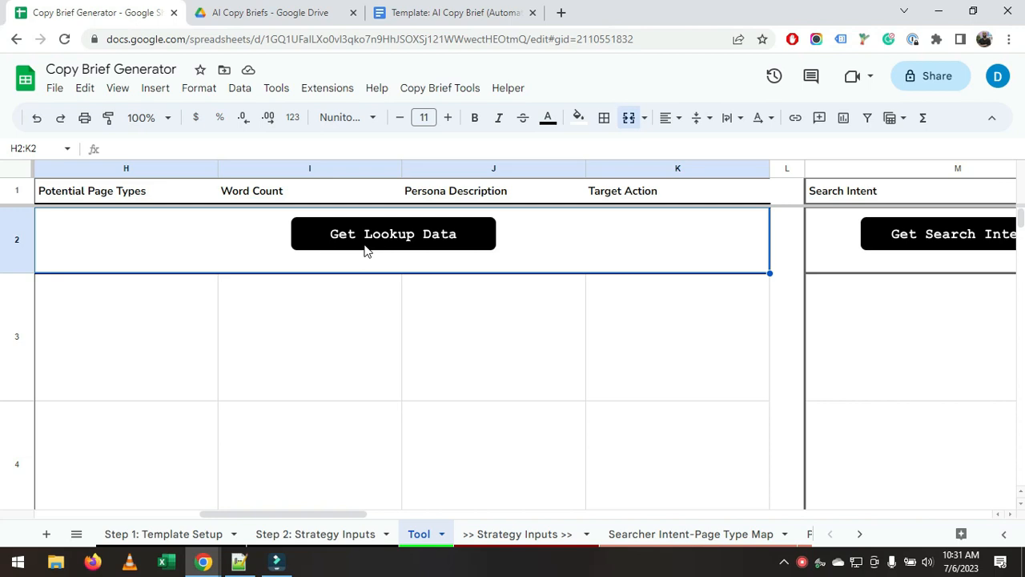
key("Up")
key("Down")
key("Right")
key("Up")
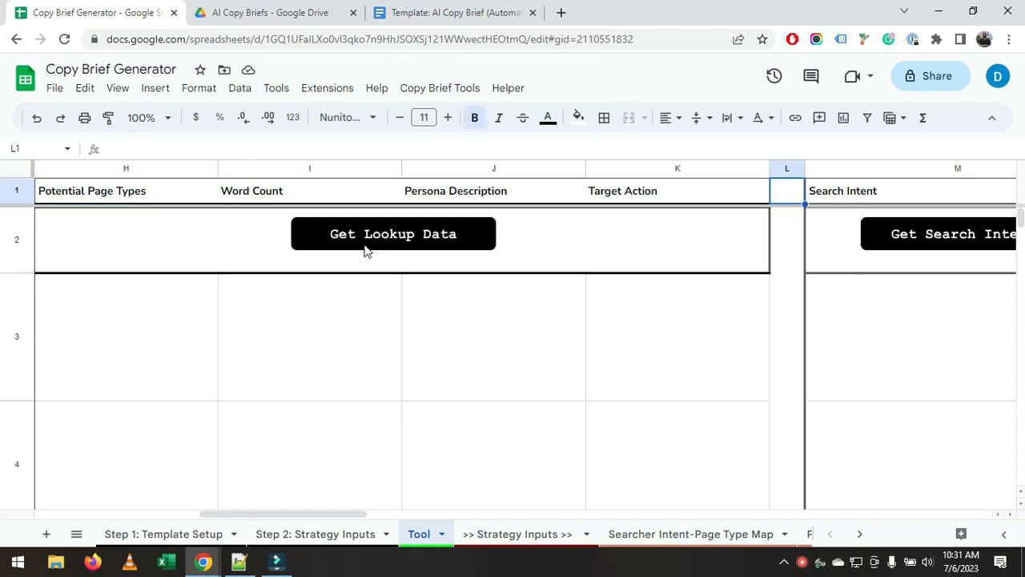
key("Left")
key("Left")
key("Right")
key("Down")
key("Right")
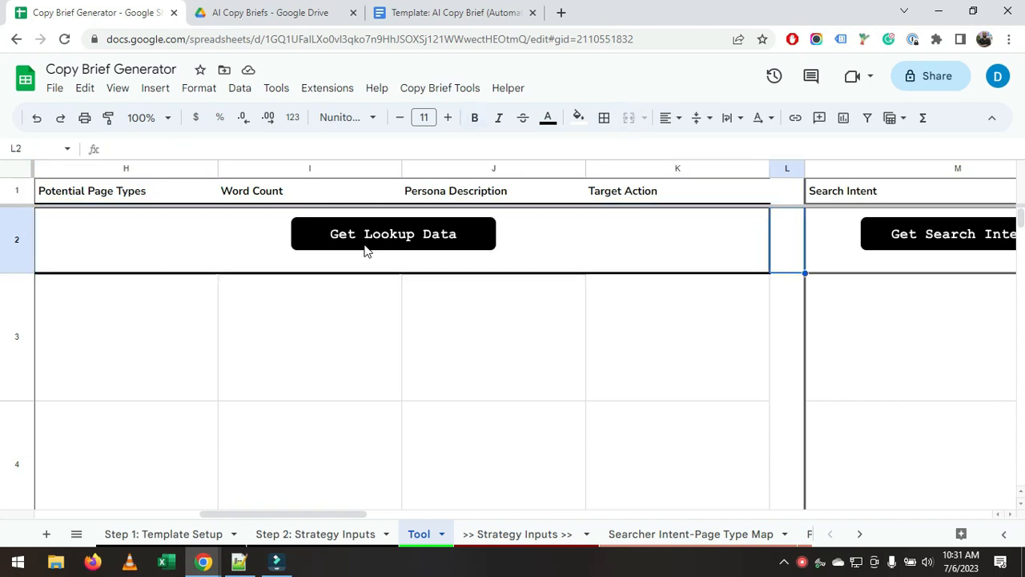
Look over the Search Intent, Searcher Goals and Searcher Questions columns and their generation scripts in row 2.
key("Right")
key("Right")
key("Right")
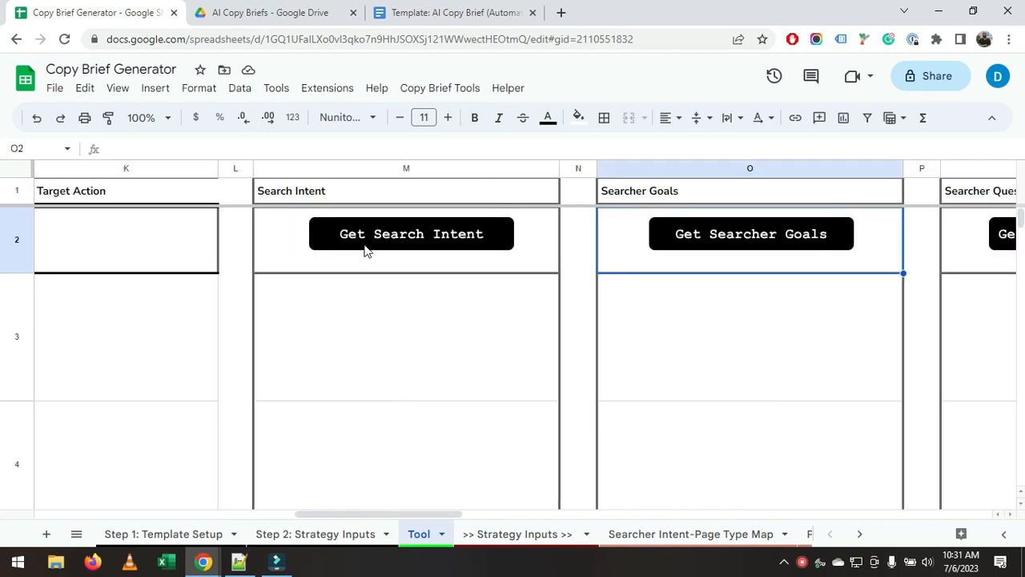
key("Right")
key("Right")
key("Right")
key("Right")
key("Left")
key("Left")
key("Left")
key("Left")
key("Left")
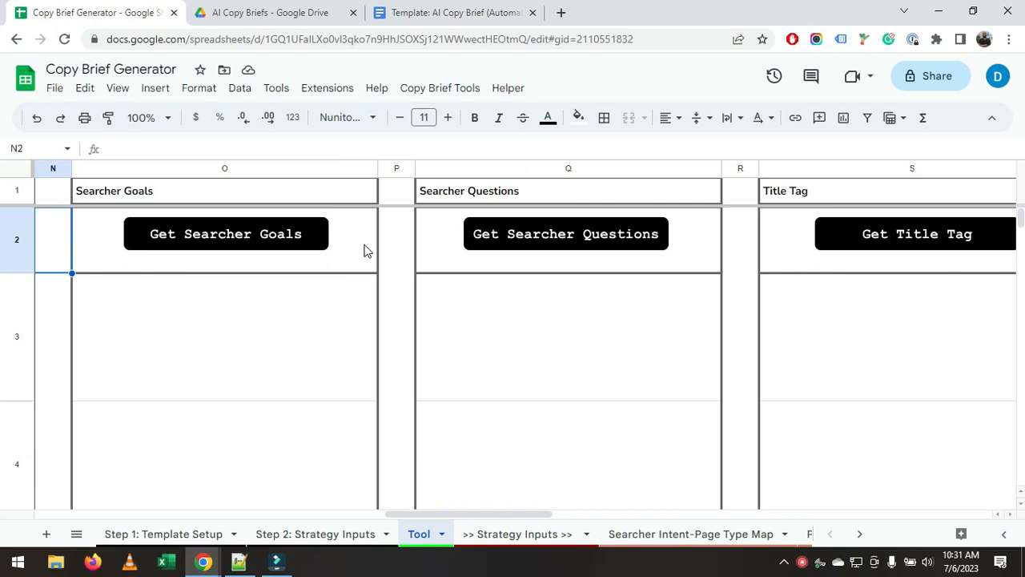
key("Left")
key("Left")
key("Right")
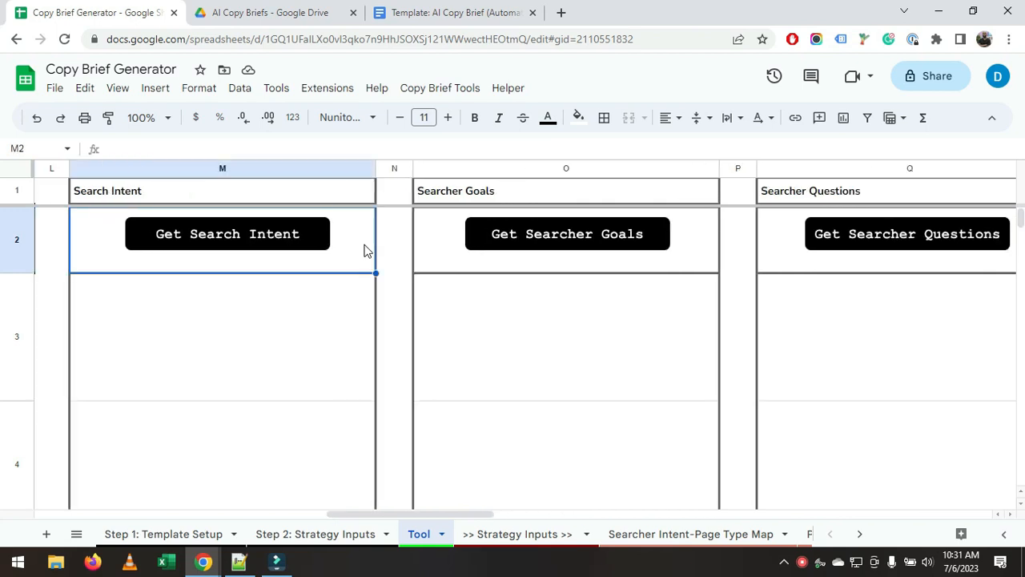
key("Right")
key("Right")
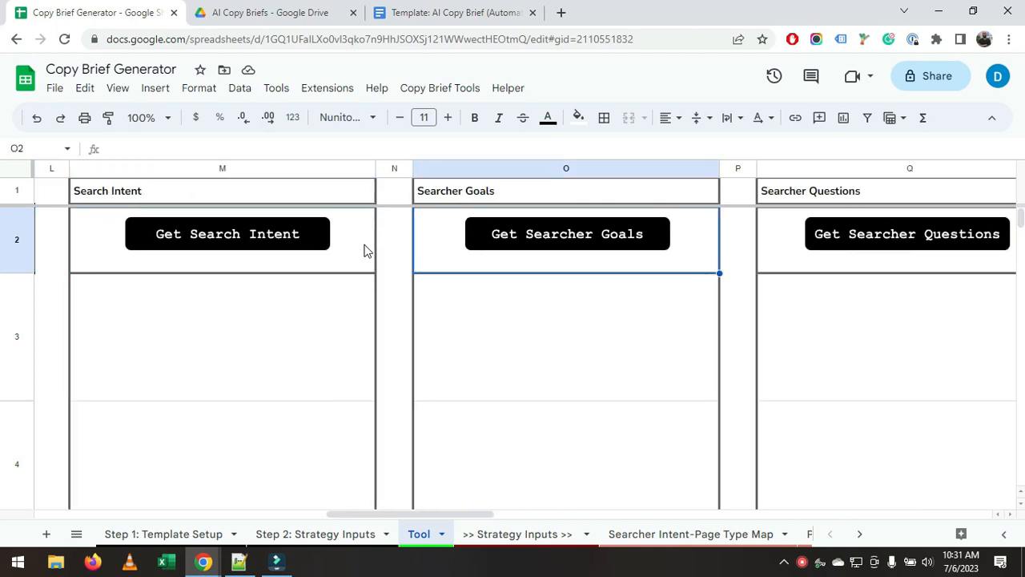
key("Left")
key("Left")
key("Right")
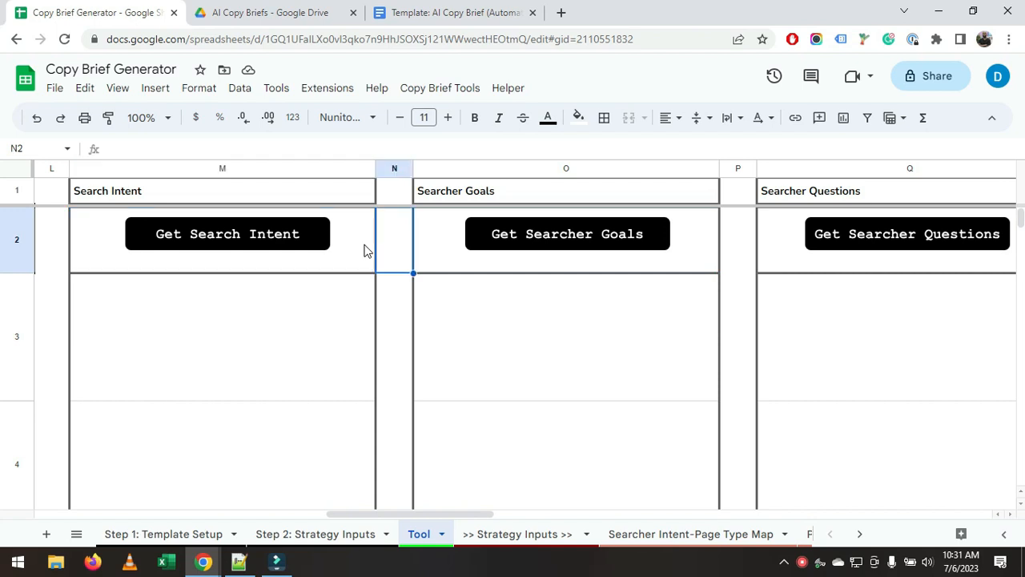
key("Right")
key("Right")
key("Right")
key("Left")
key("Left")
key("Left")
key("Left")
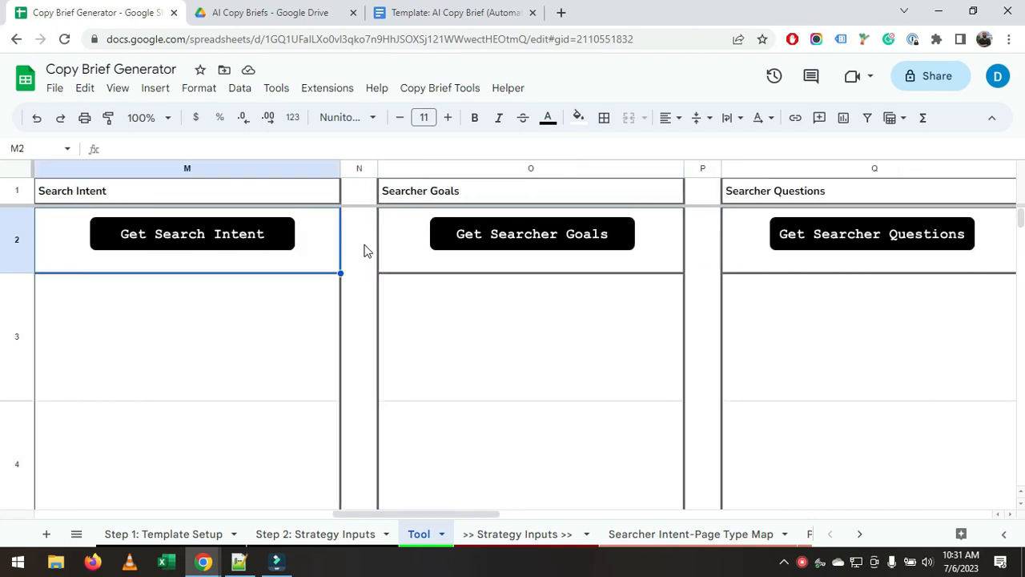
Look through the remaining generation columns, including Title Tag, Suggested Headings, Unique Questions, First-Hand Experience and Base Outline.
key("Right")
key("Right")
key("Right")
key("Right")
key("Right")
key("Right")
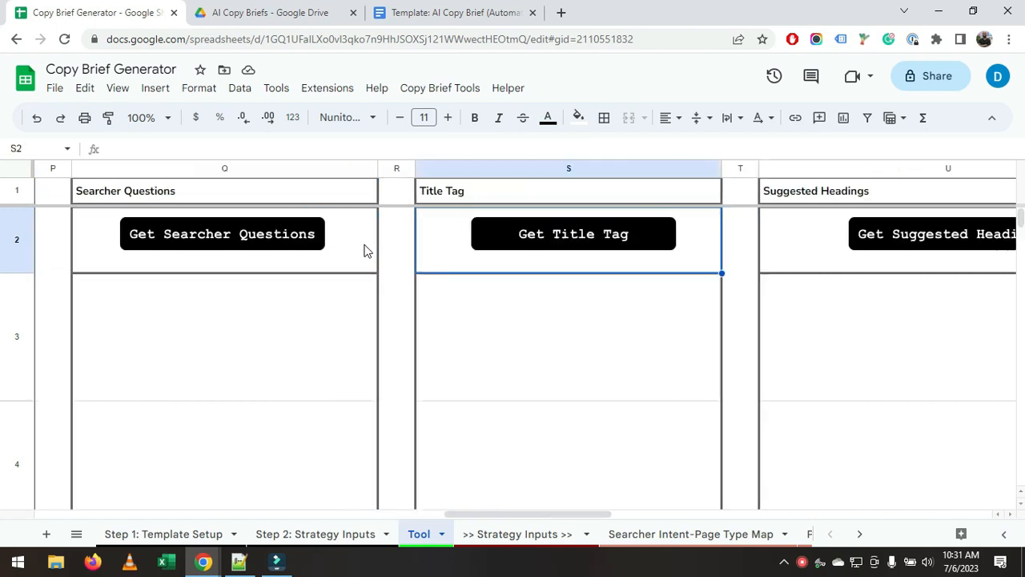
key("Left")
key("Left")
key("Left")
key("Left")
key("Left")
key("Left")
key("Right")
key("Right")
key("Right")
key("Right")
key("Right")
key("Right")
key("Right")
key("Right")
key("Right")
key("Right")
key("Right")
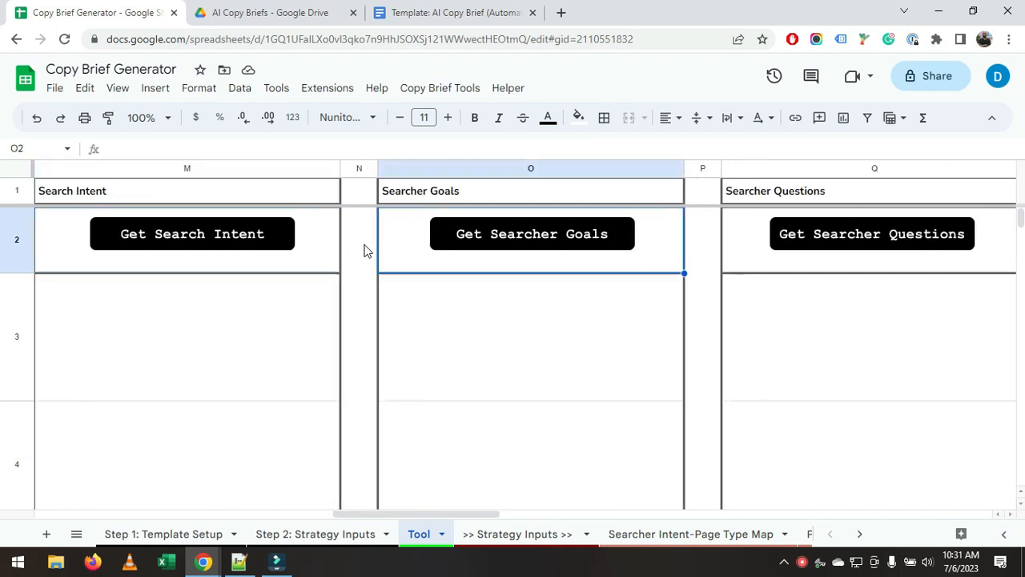
key("Right")
key("Right")
key("Left")
key("Left")
key("Left")
key("Left")
key("Left")
key("Left")
key("Left")
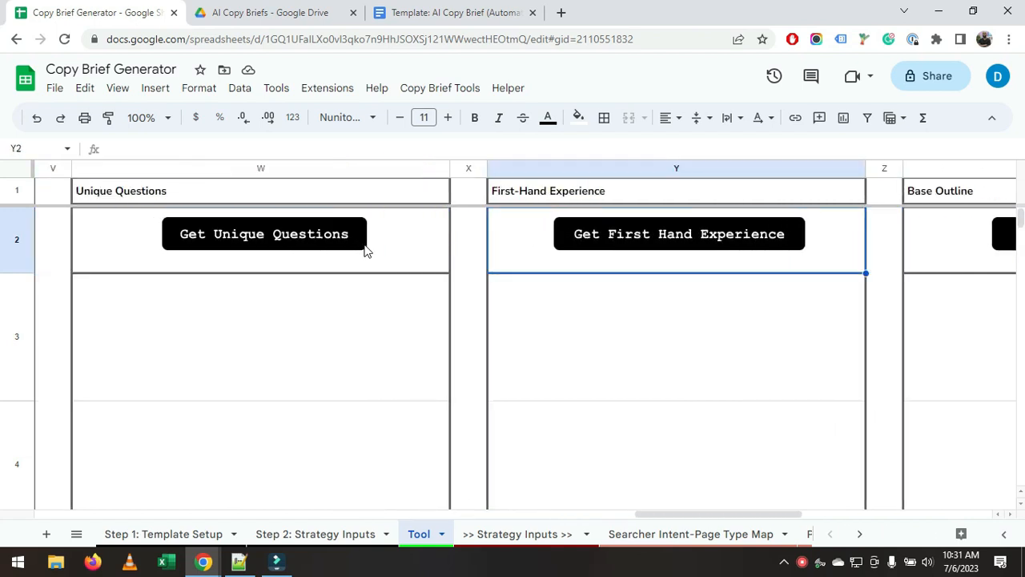
key("Right")
key("Right")
key("Right")
key("Right")
key("Right")
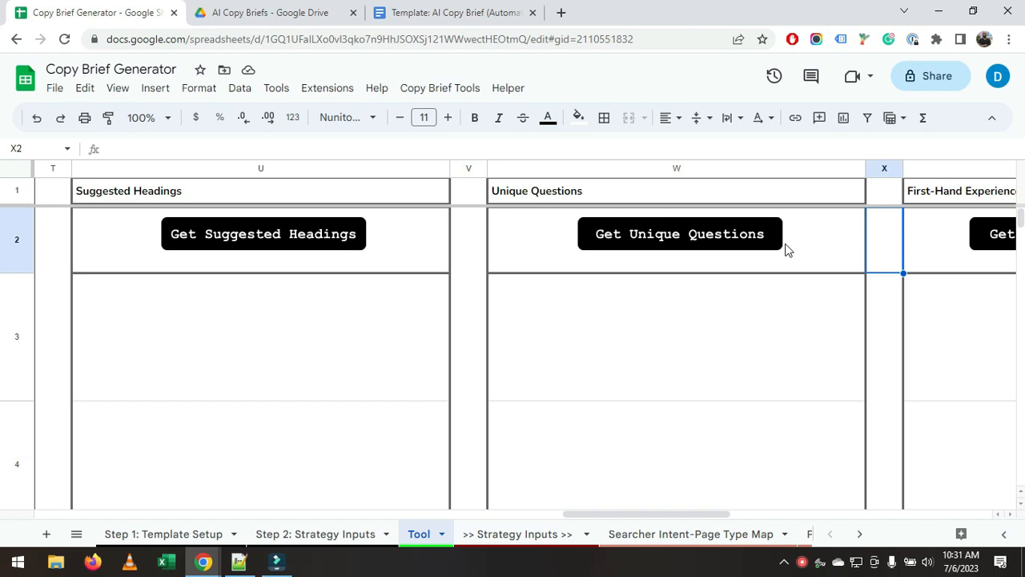
key("Right")
key("Right")
key("Left")
key("Left")
key("Left")
key("Left")
key("Left")
key("Left")
key("Left")
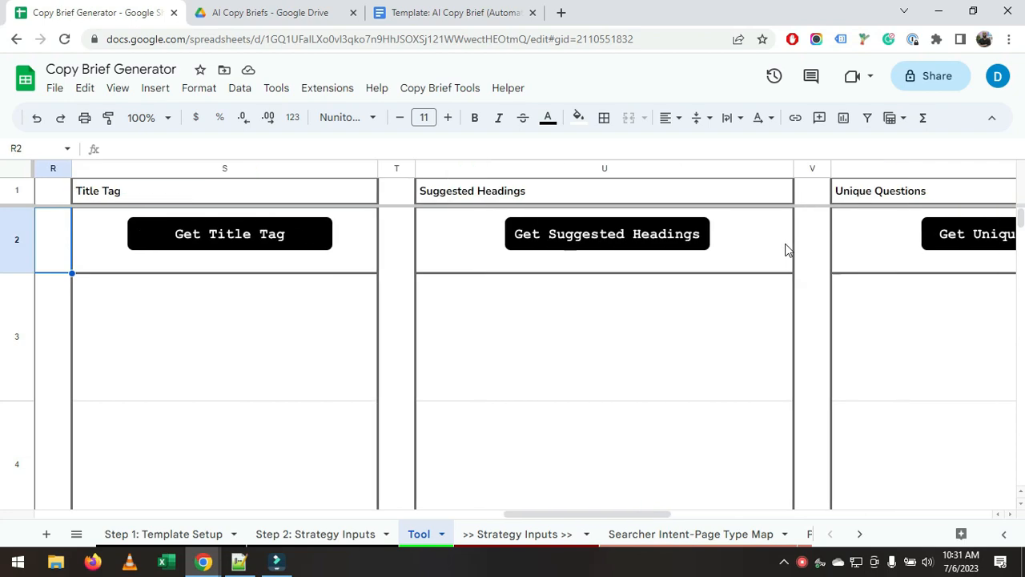
Run the Get Lookup Data script to fill Potential Page Types, Word Count, Persona Description and Target Action.
key("Left")
key("Left")
key("Left")
key("Left")
key("Left")
key("Left")
key("Left")
key("Left")
key("Left")
key("Left")
key("Left")
key("Left")
key("Left")
key("Left")
key("Left")
key("Left")
key("Left")
key("Right")
key("Right")
key("Right")
key("Right")
key("Right")
key("Right")
key("Right")
key("Right")
key("Right")
key("Right")
key("Right")
key("Right")
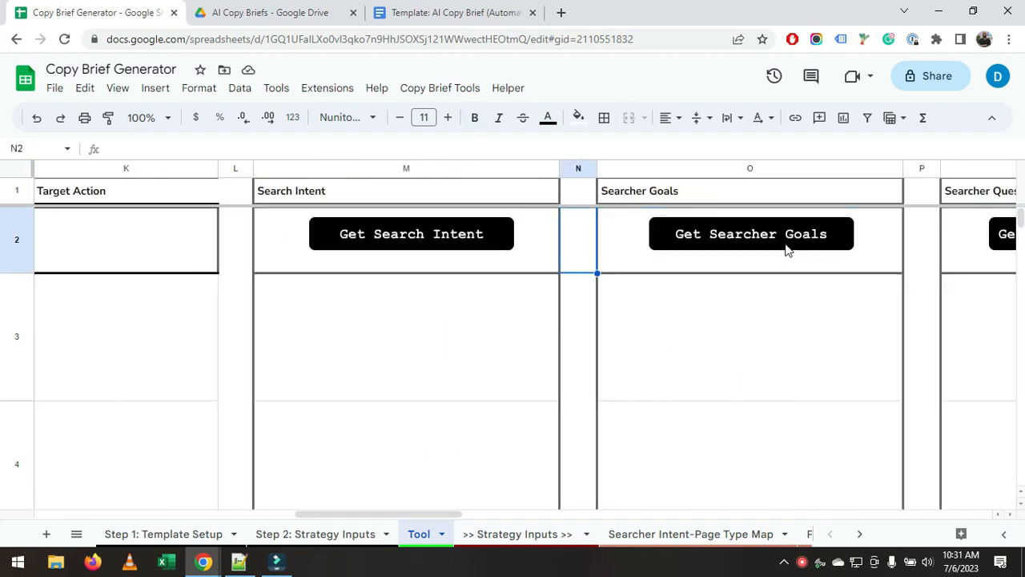
key("Left")
key("Left")
key("Left")
key("Left")
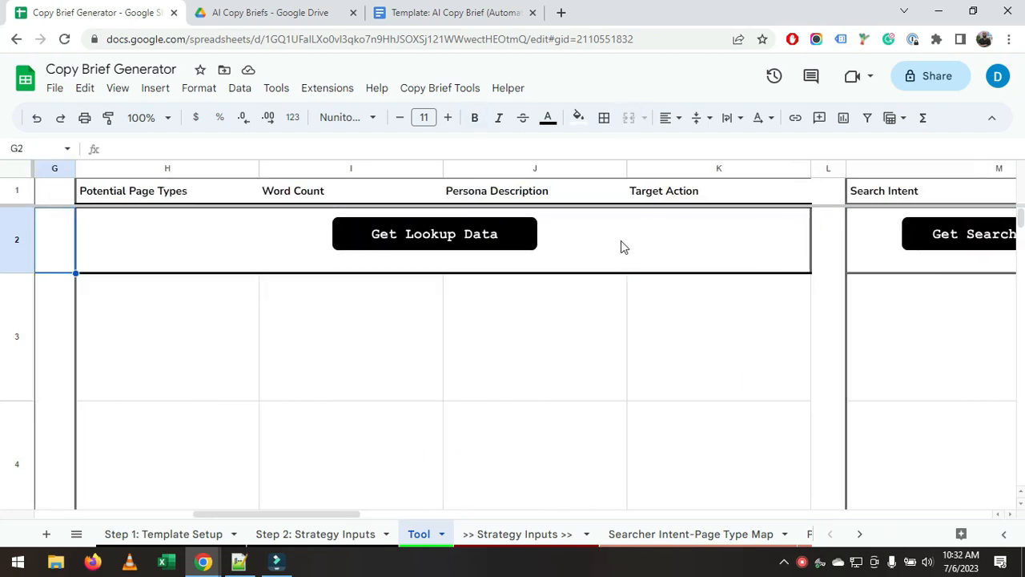
left_click(483, 232)
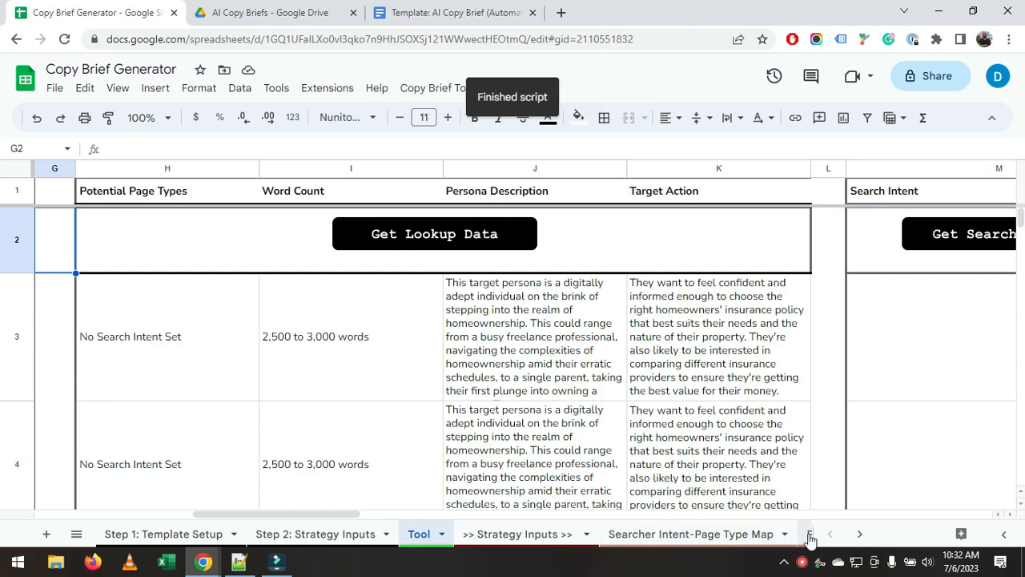
Examine the word count, persona description, target action and potential page types returned for row 3.
left_click(285, 349)
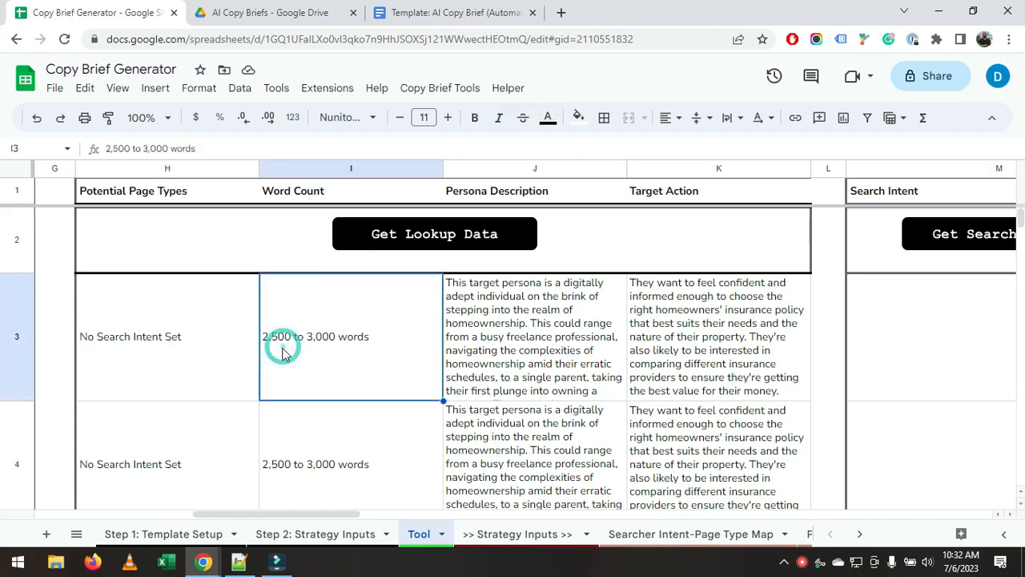
left_click(601, 350)
left_click(676, 358)
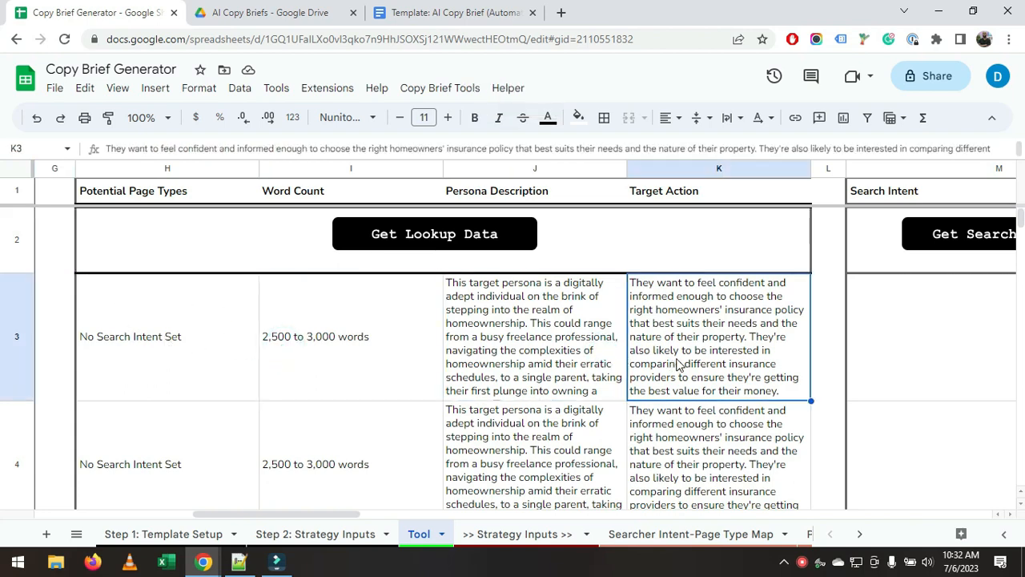
left_click(202, 351)
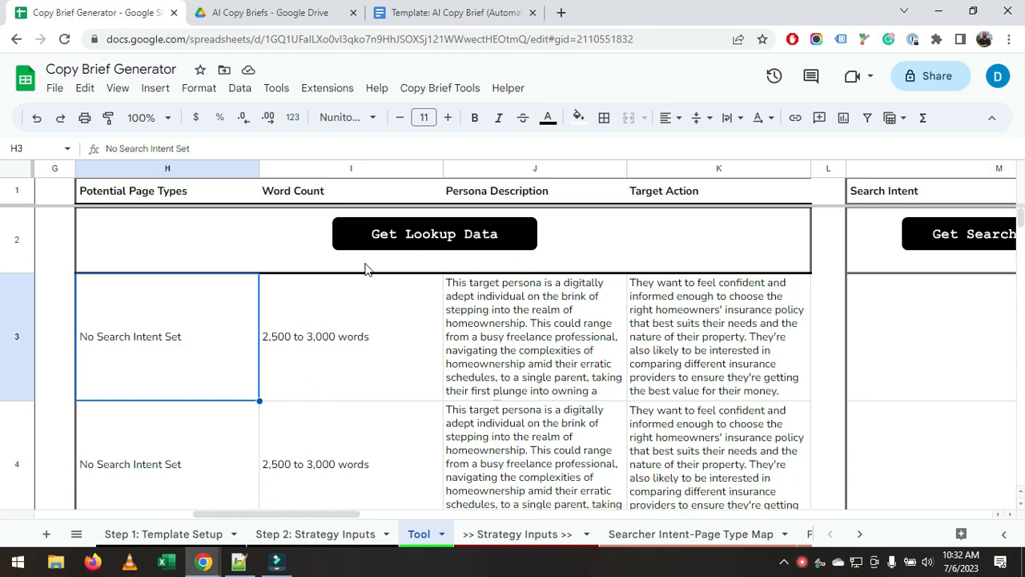
Run the Get Search Intent script for the keywords listed on the Tool sheet.
left_click(362, 302)
key("Right")
key("Right")
key("Right")
key("Right")
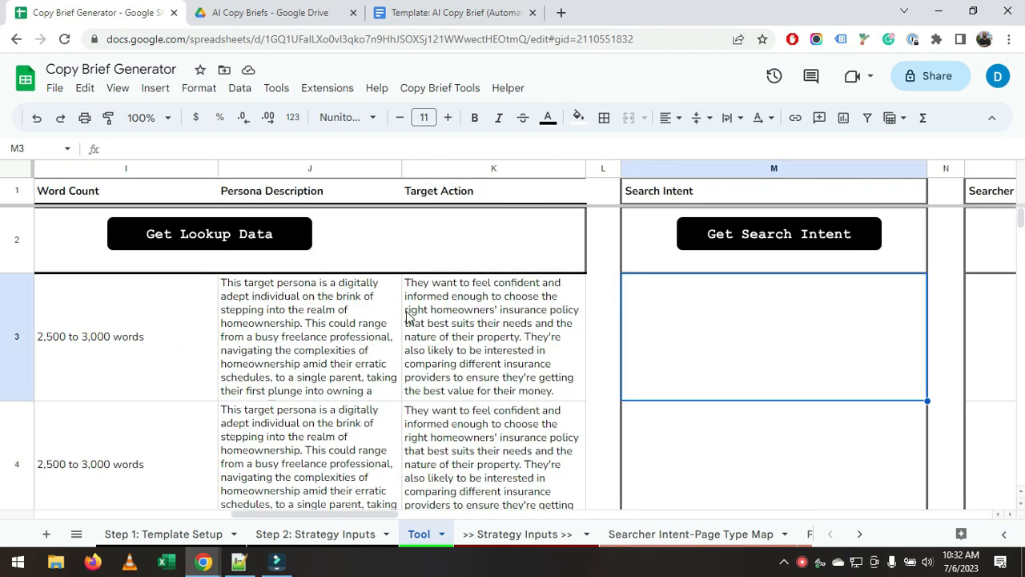
left_click(789, 233)
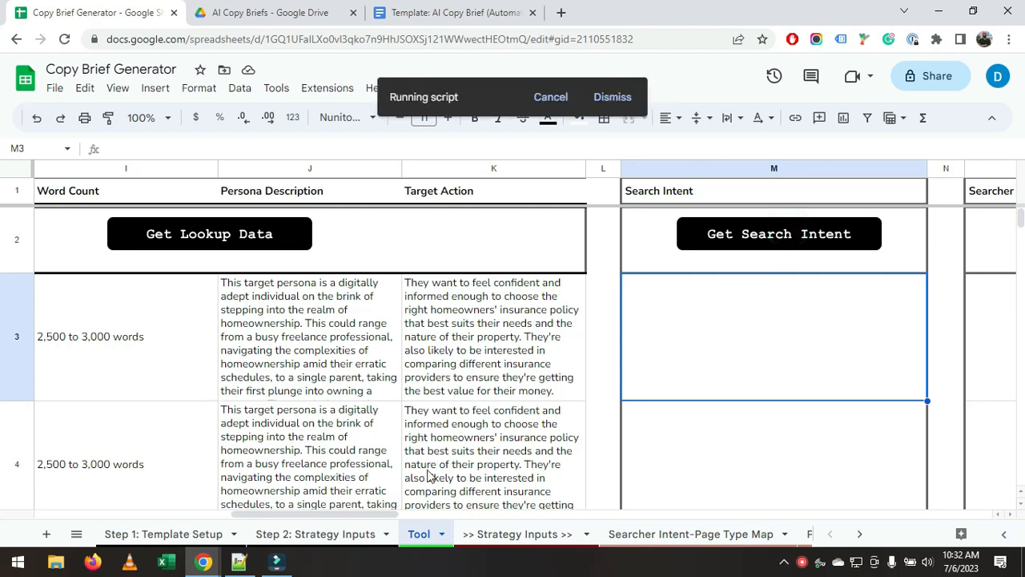
Close the finished Get Search Intent run and select the generated search intent for the "homeowners insurance" keyword in row 3.
mouse_move(387, 517)
left_mouse_down()
mouse_move(140, 517)
mouse_move(370, 523)
left_mouse_up()
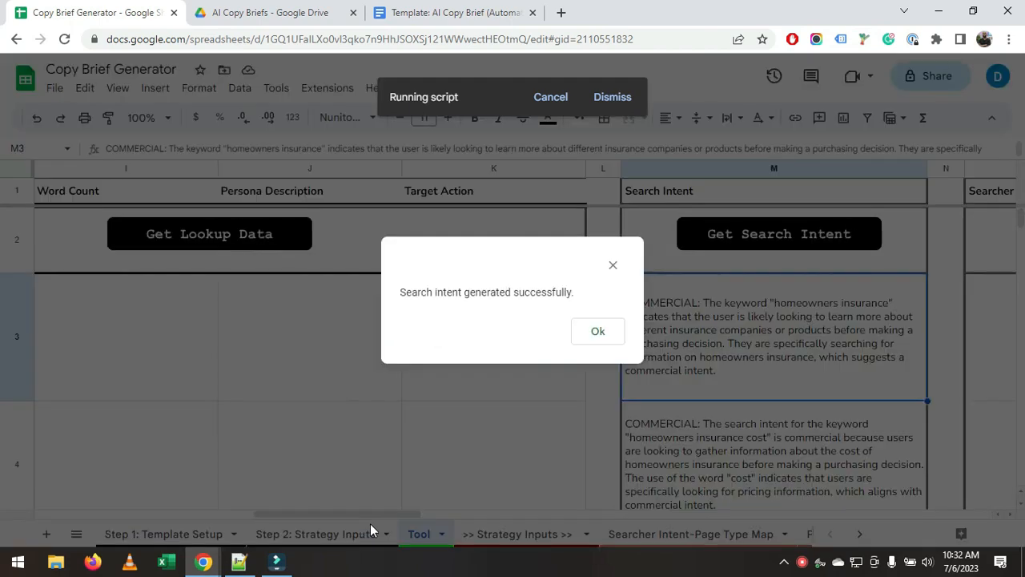
left_click(612, 333)
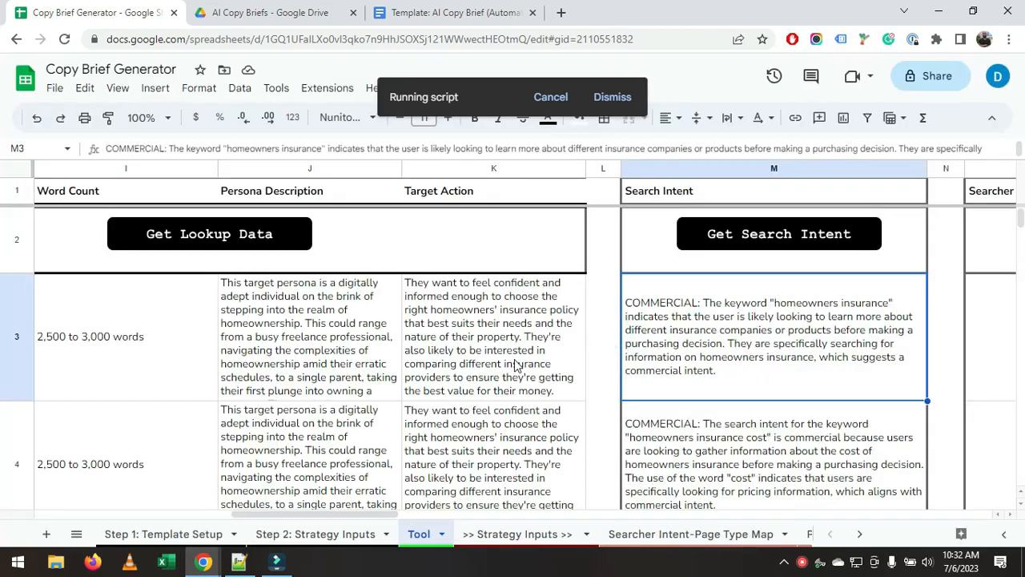
left_click(455, 337)
left_click(690, 344)
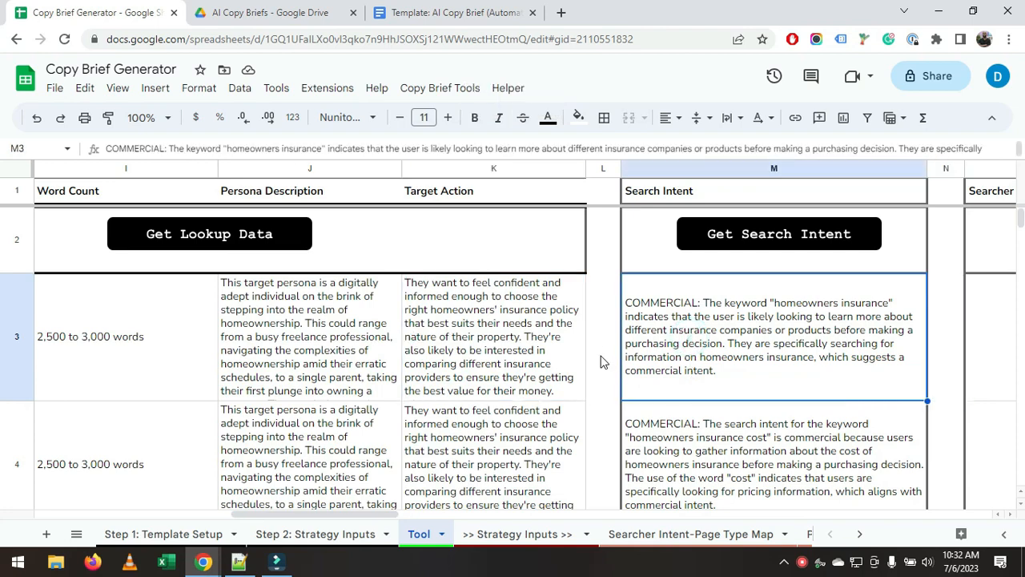
Examine the potential page types, word count and persona description listed in row 3.
key("Left")
key("Left")
key("Left")
key("Left")
key("Left")
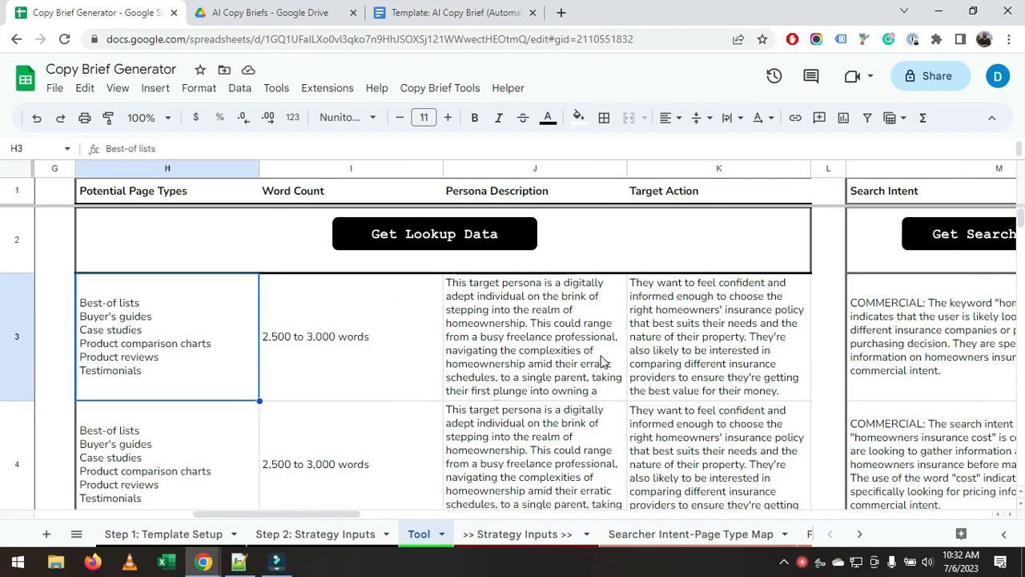
key("Right")
key("Right")
key("Right")
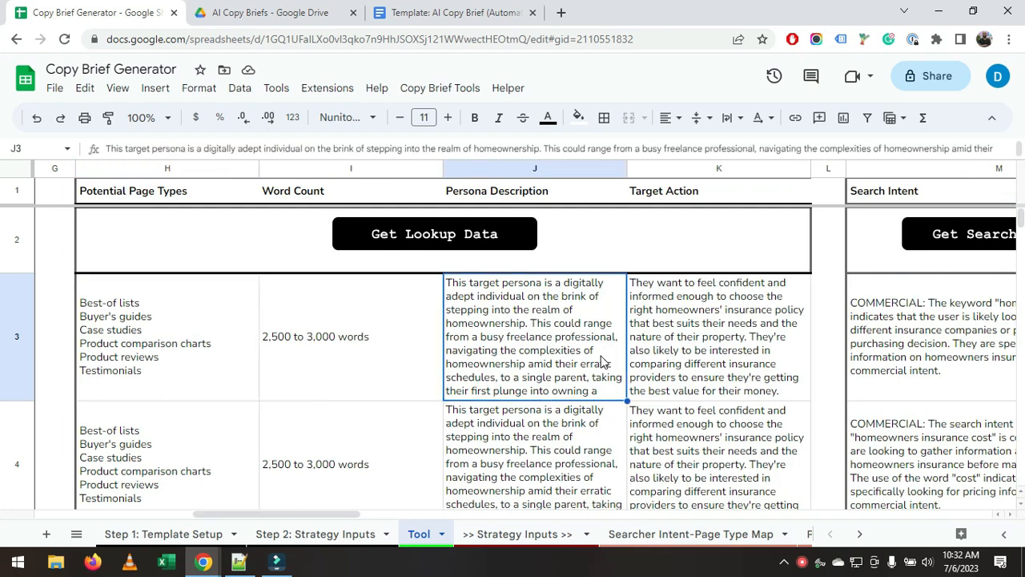
key("Left")
key("Left")
key("Left")
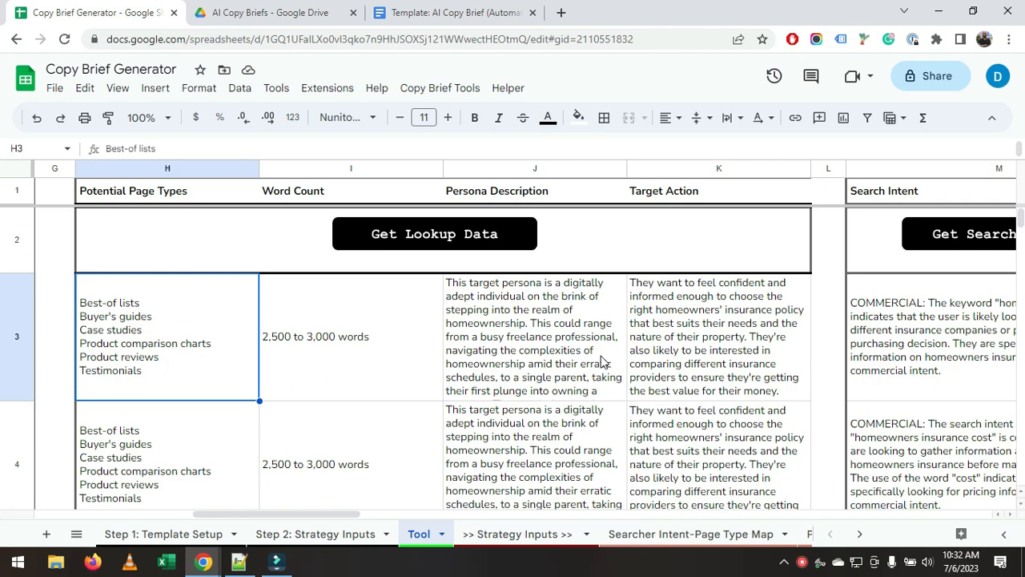
Check the Page Type chosen for row 3 against its potential page types and generated search intent.
key("Left")
key("Left")
key("Right")
key("Right")
key("Left")
key("Left")
key("Left")
key("Left")
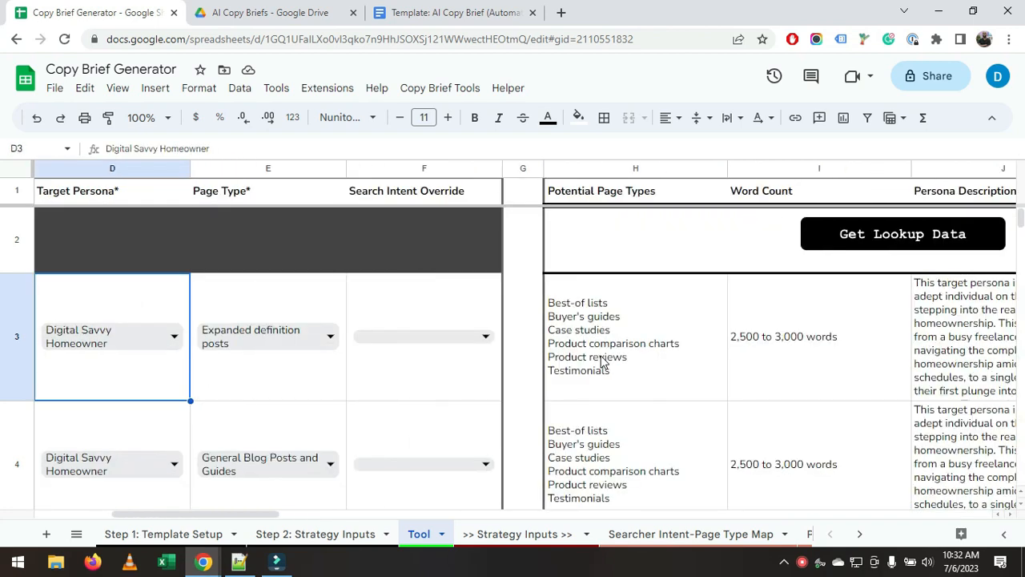
left_click(303, 338)
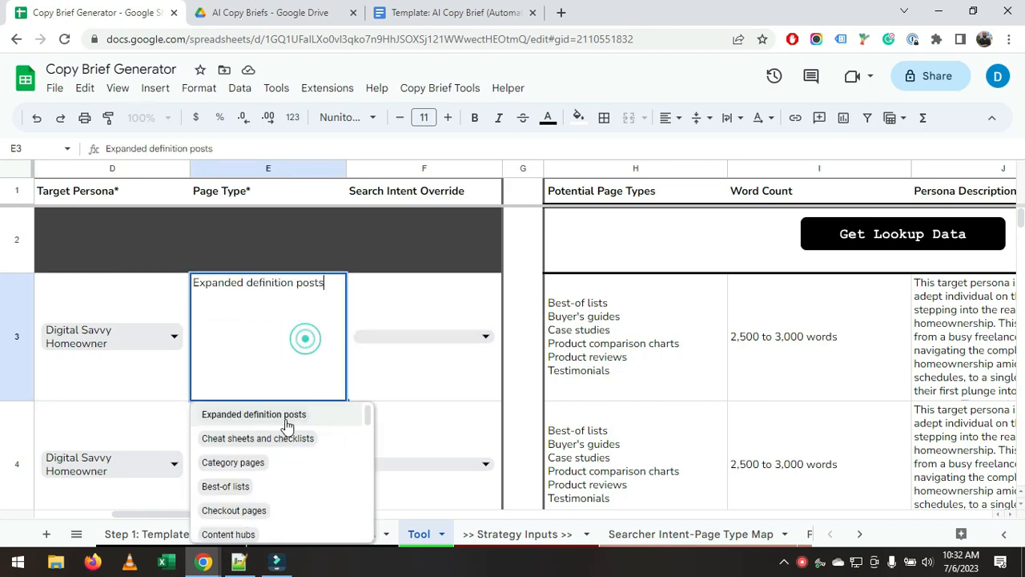
left_click(634, 335)
key("Right")
key("Right")
key("Right")
key("Right")
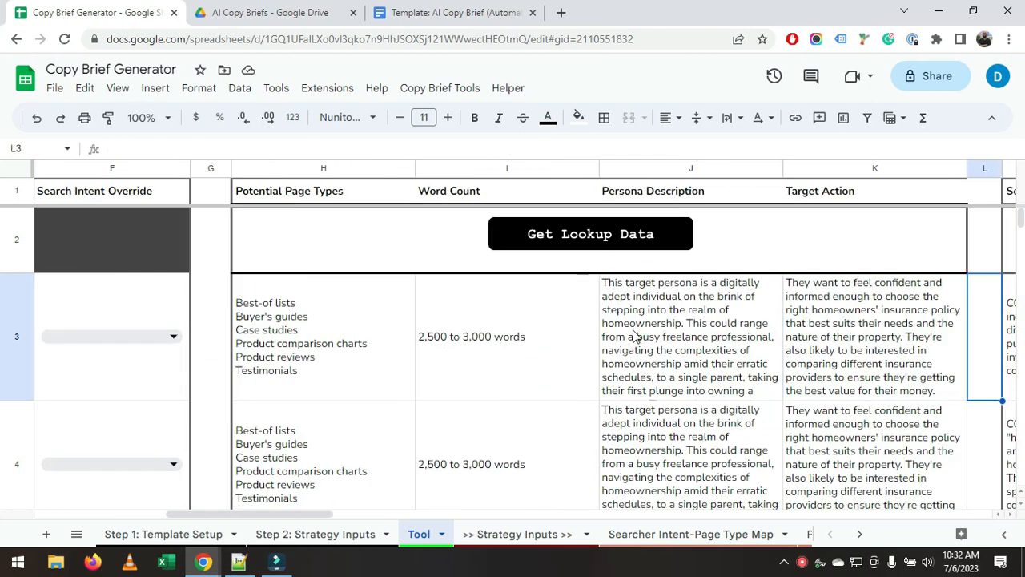
key("Right")
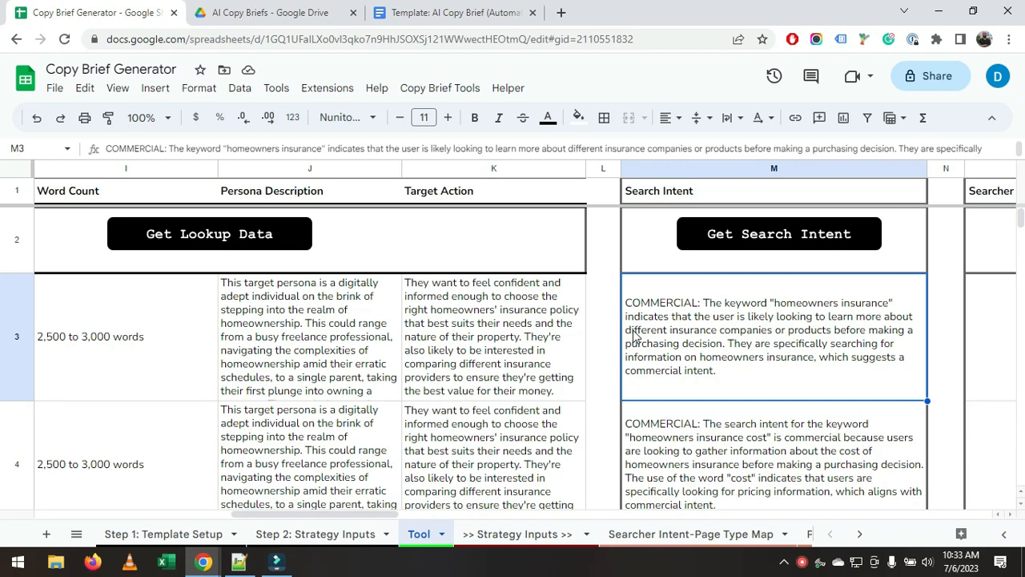
Set the Search Intent Override in row 3 to Informational.
key("Down")
key("Up")
key("Left")
key("Left")
key("Left")
key("Left")
key("Left")
key("Left")
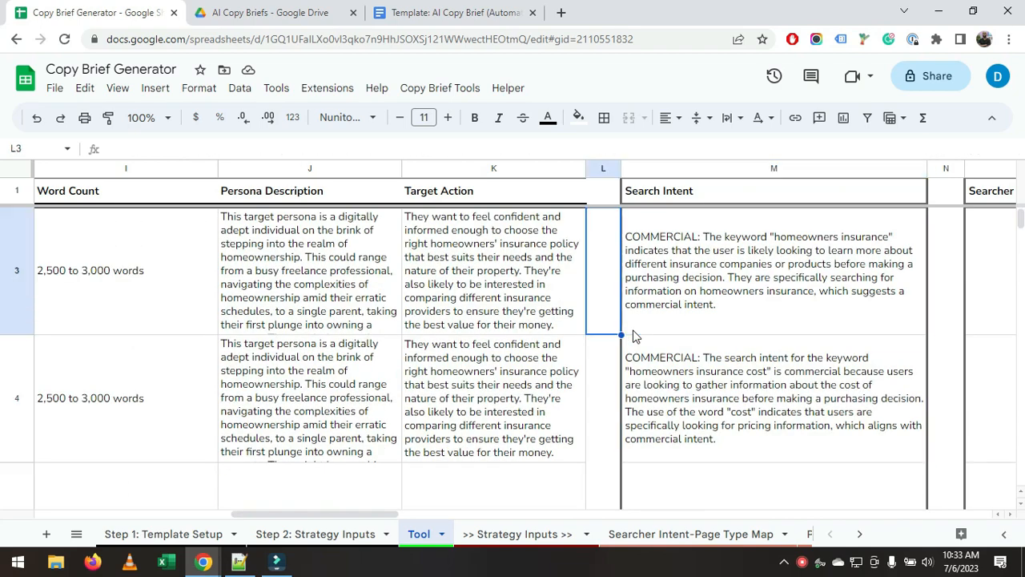
key("Up")
key("Down")
key("Left")
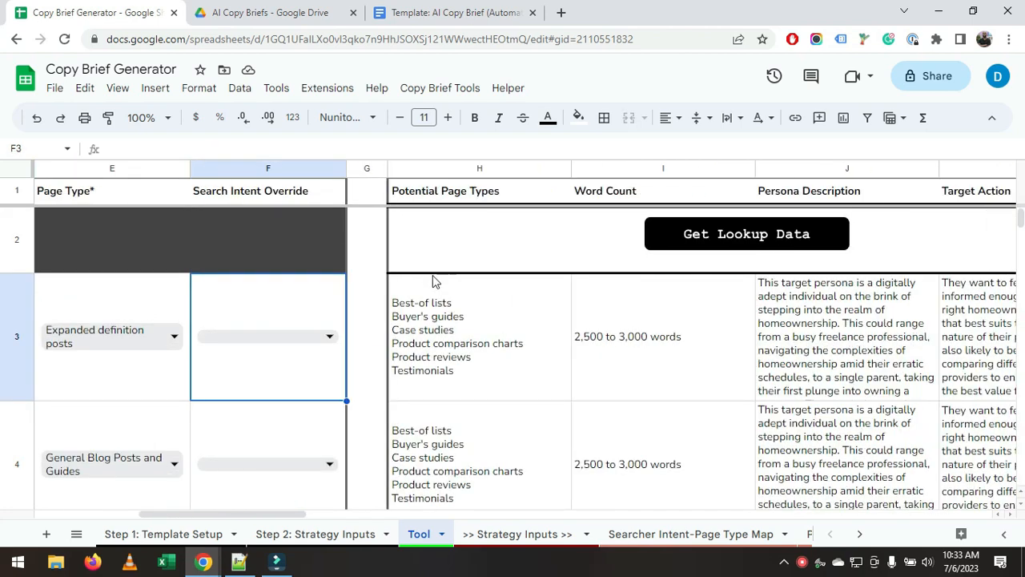
left_click(328, 336)
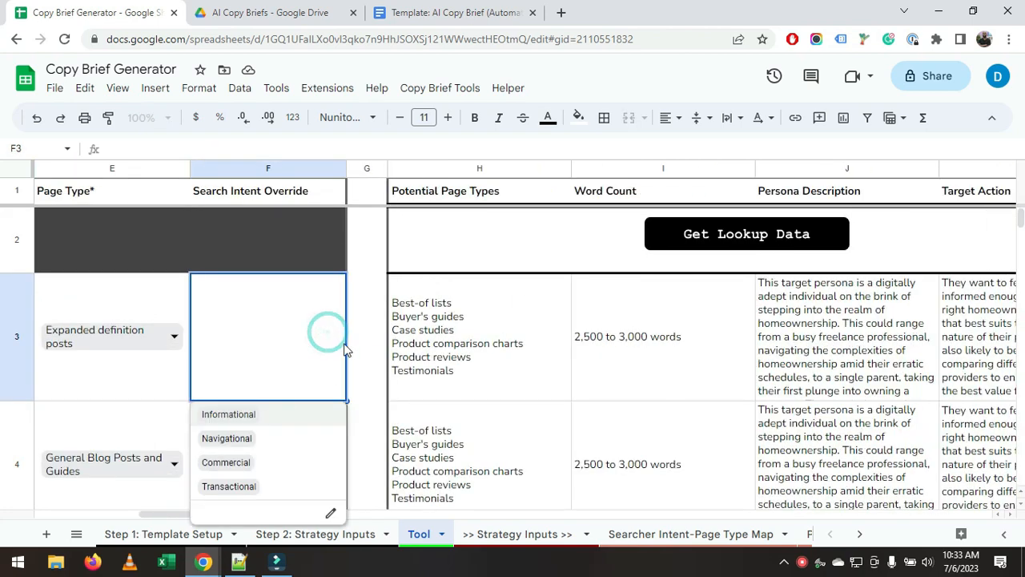
left_click(457, 346)
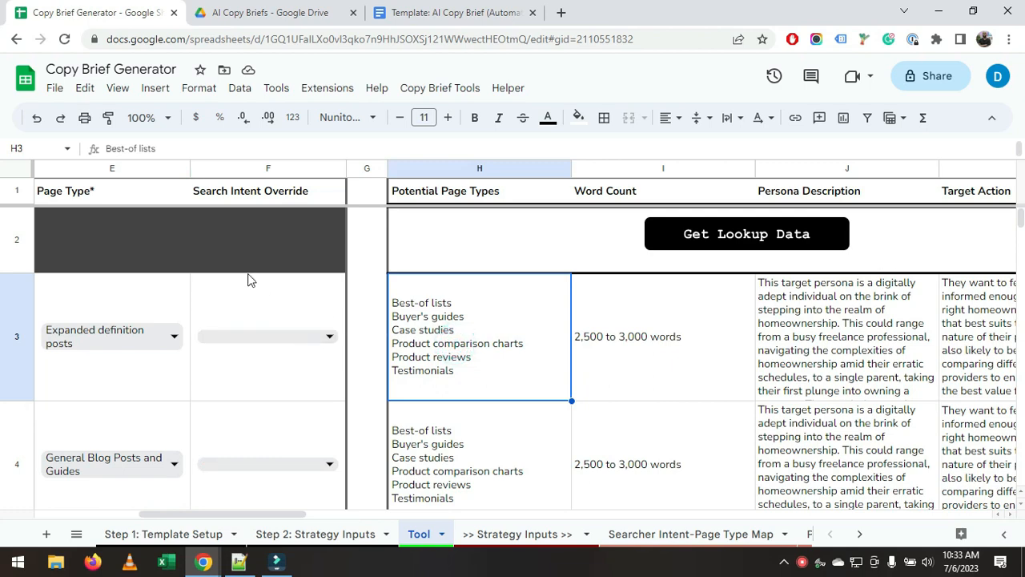
left_click(246, 197)
left_click(315, 337)
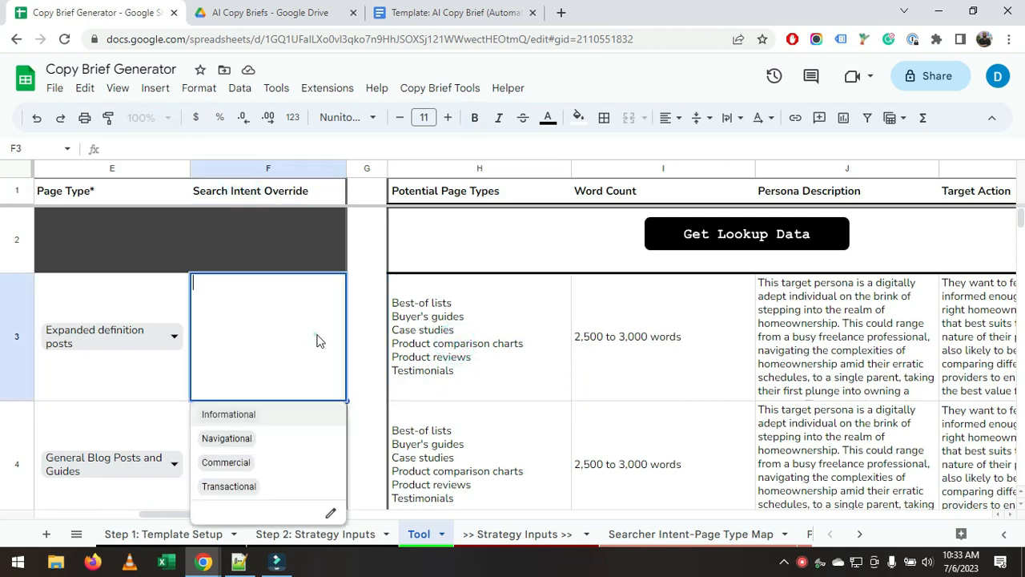
left_click(251, 415)
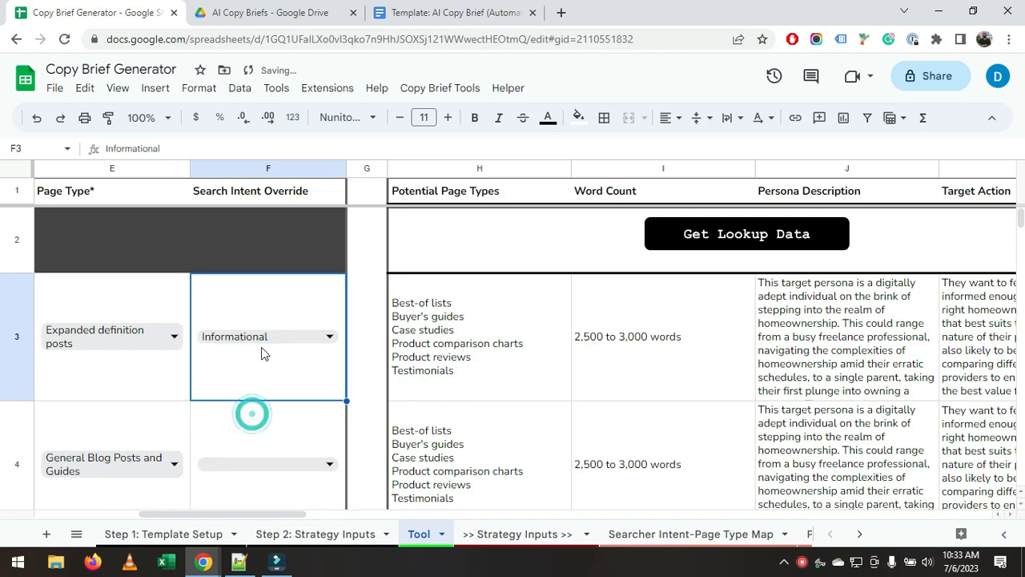
Run the Fix Search Intent script to apply the row 3 override, and acknowledge its completion.
left_click(458, 88)
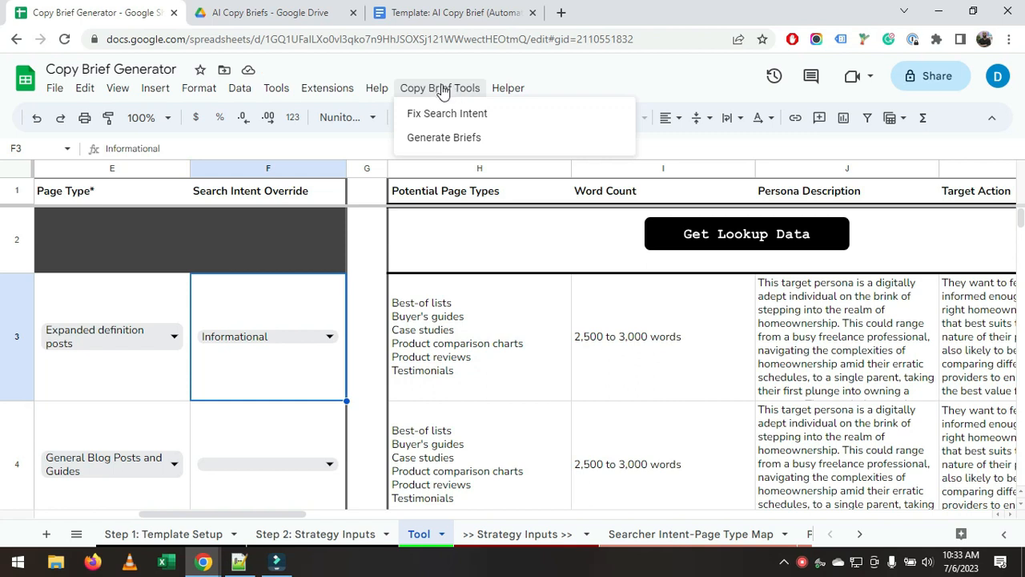
left_click(434, 116)
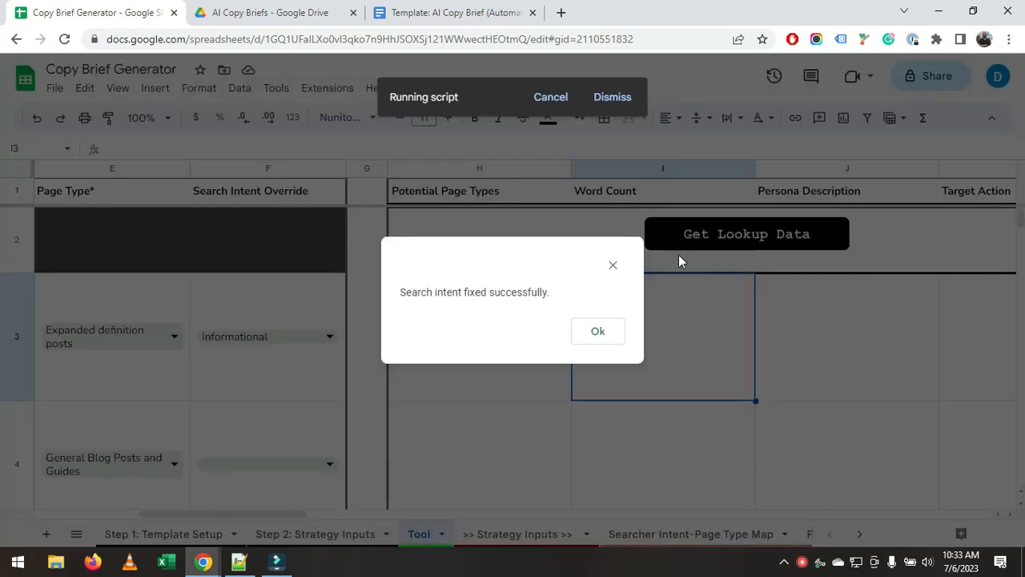
left_click(611, 329)
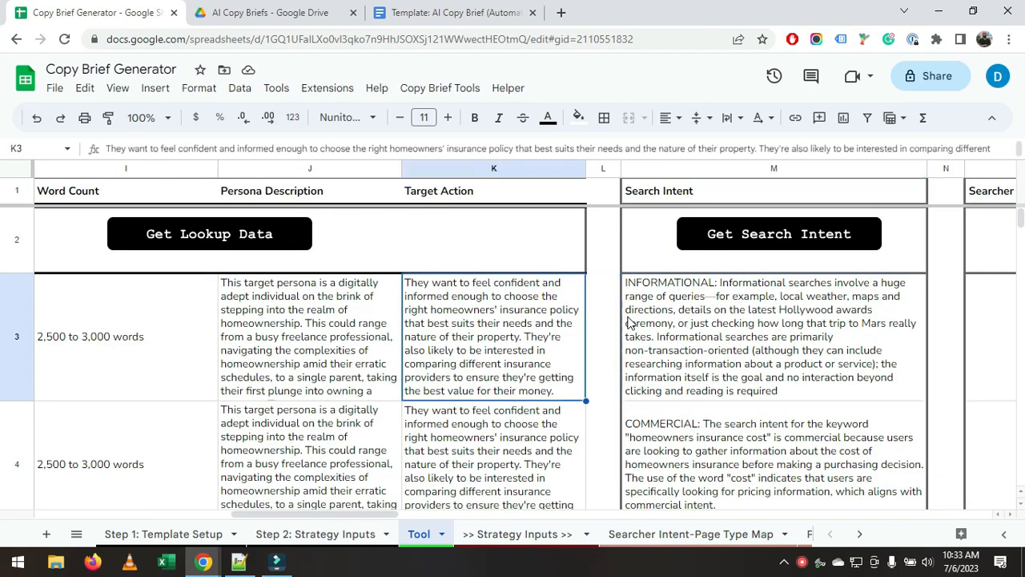
Compare the potential page types and search intent of rows 3 and 4 following the override.
key("Left")
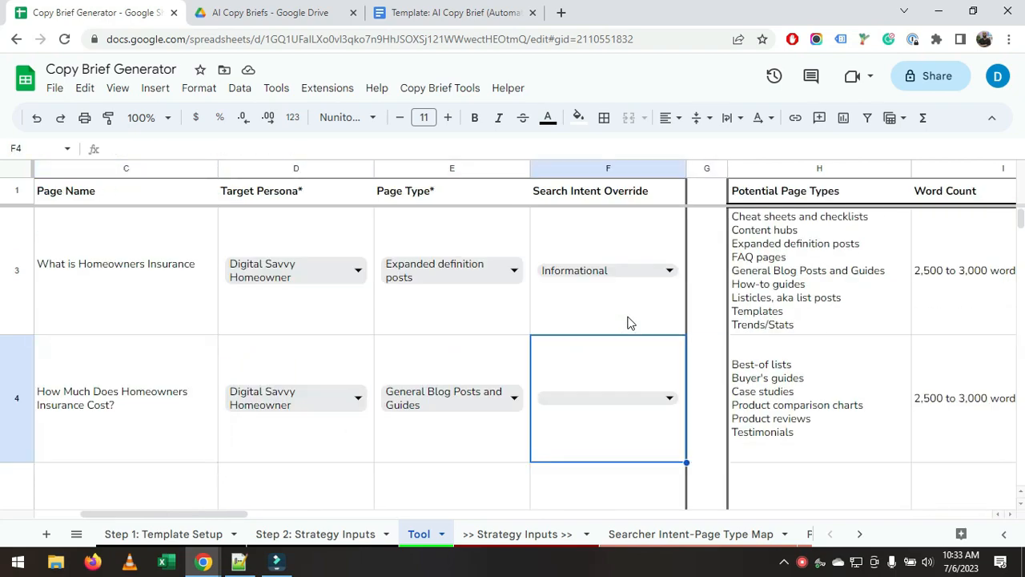
key("Right")
key("Right")
key("Right")
key("Right")
key("Right")
key("Right")
key("Right")
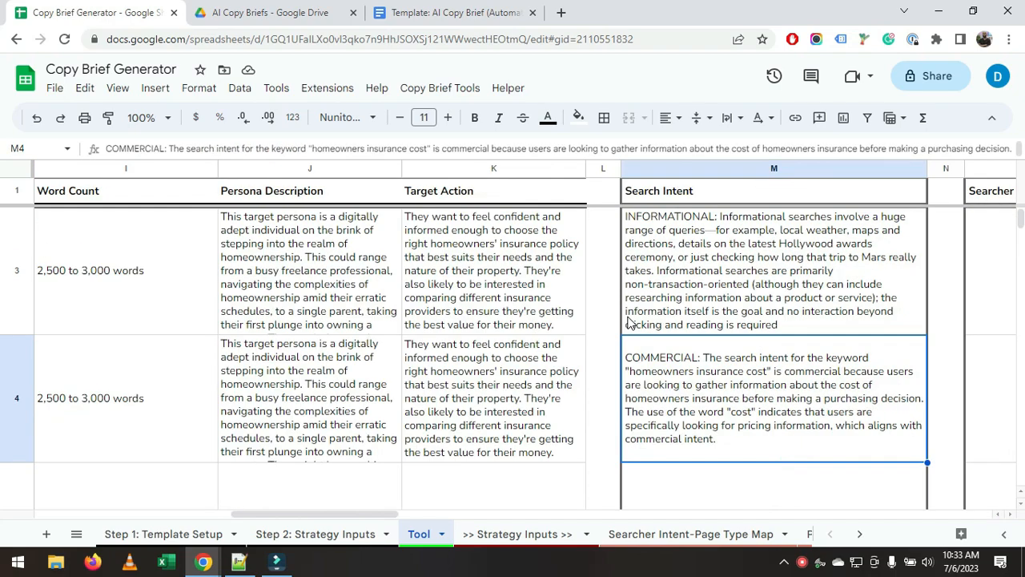
key("Up")
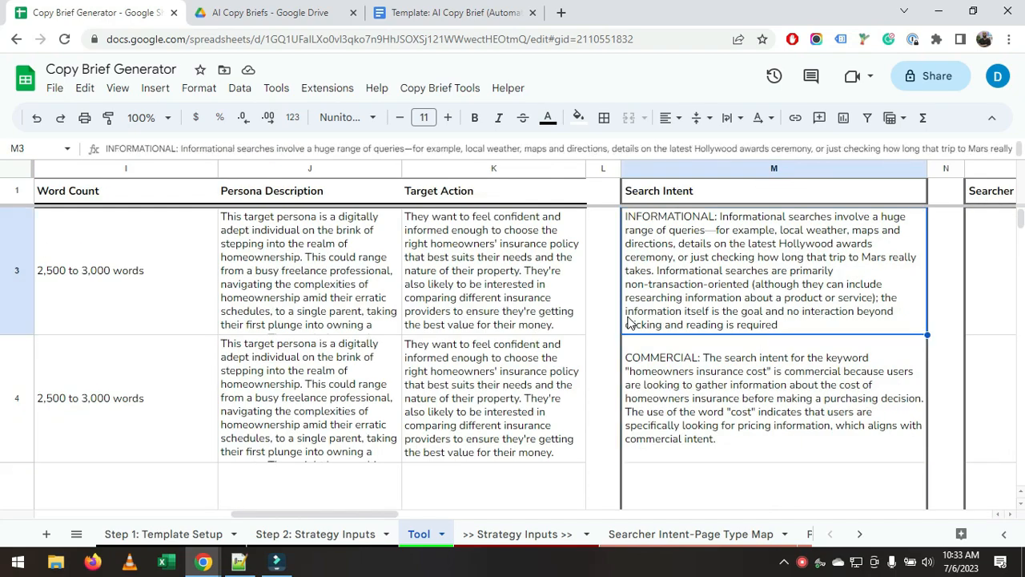
key("Left")
key("Left")
key("Left")
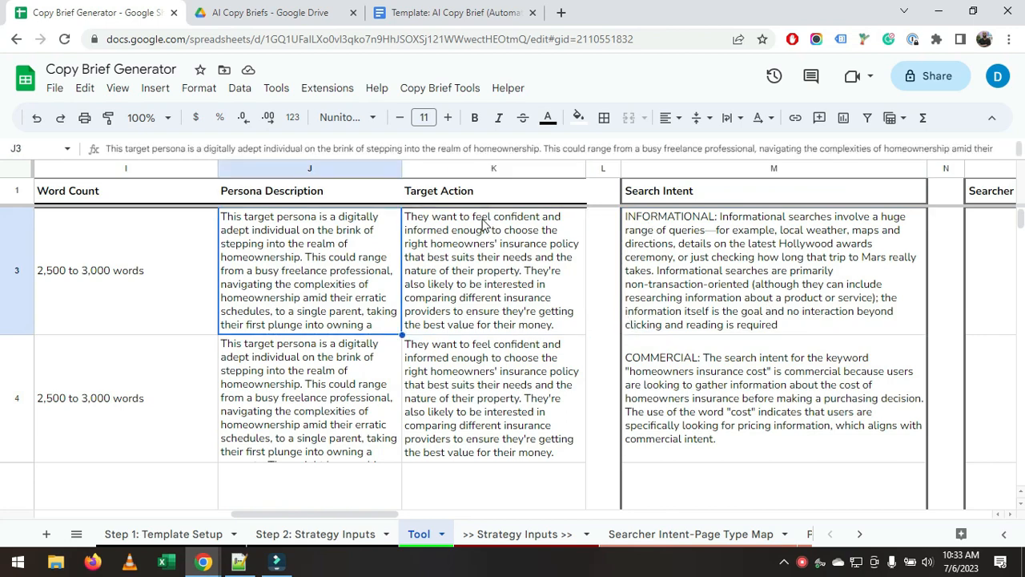
Rerun the Get Search Intent script to regenerate the Search Intent column, and acknowledge its completion.
left_click(439, 88)
mouse_move(508, 88)
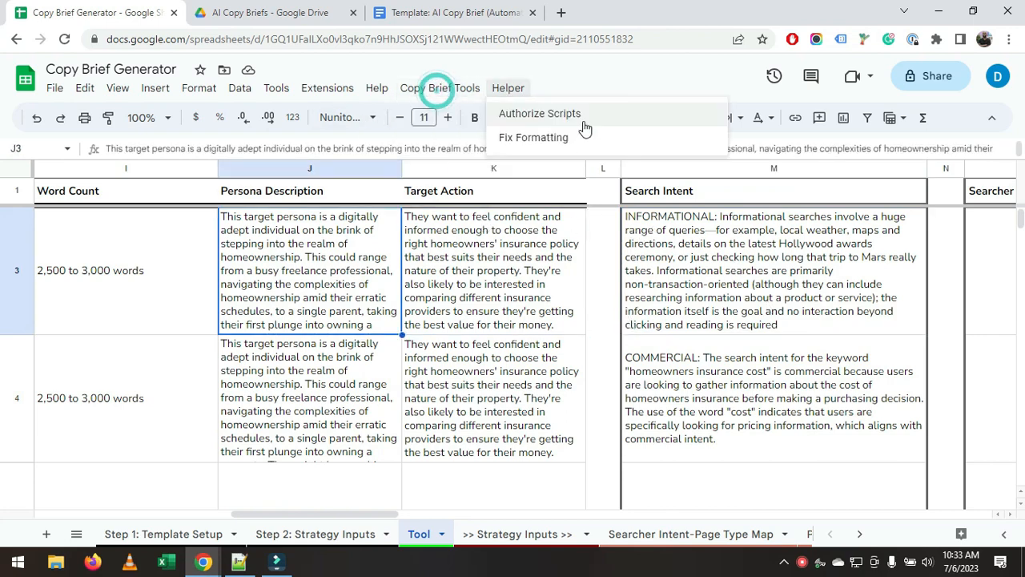
left_click(675, 236)
left_click(774, 236)
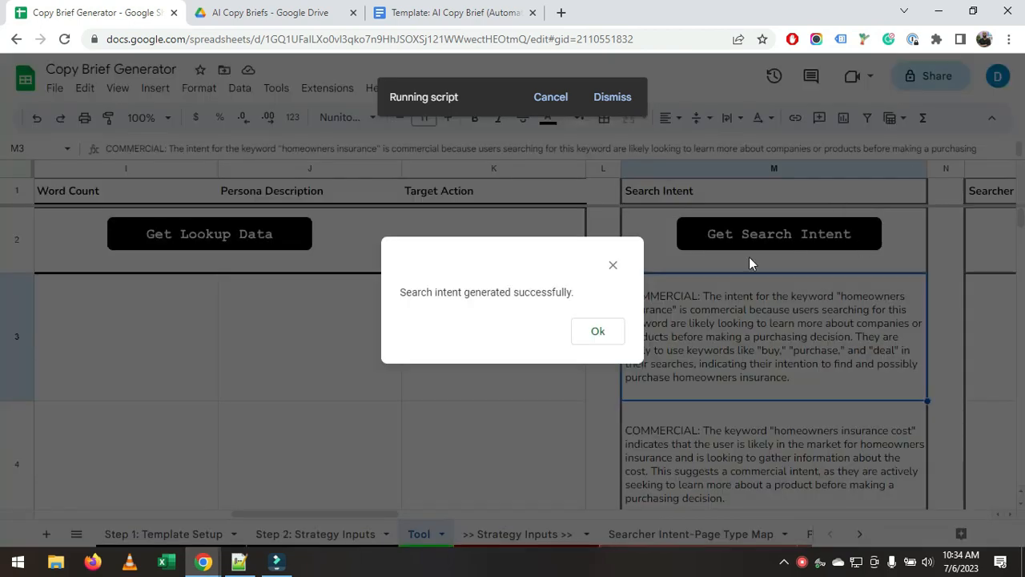
left_click(612, 333)
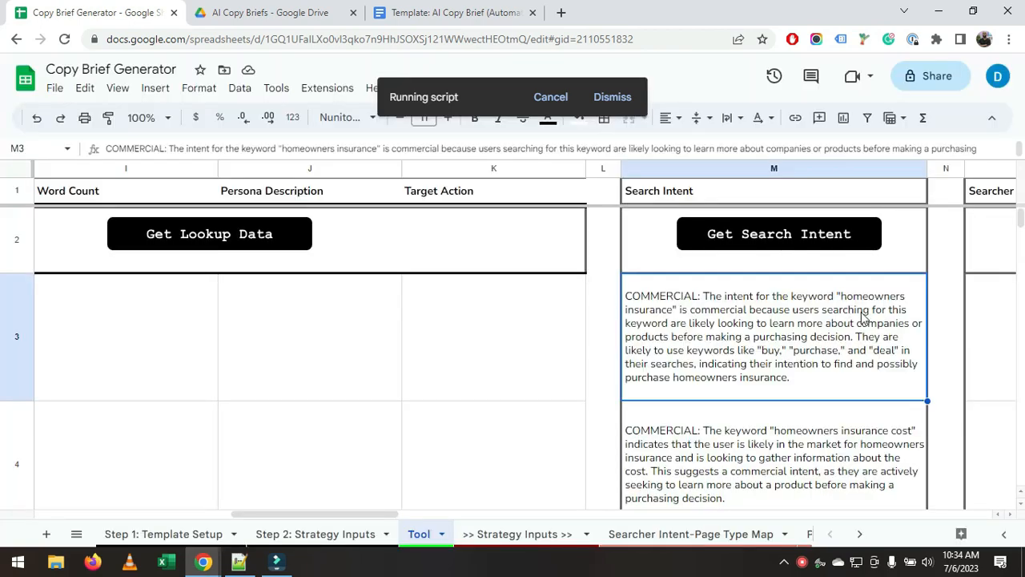
Run the Get Searcher Goals script to fill the Searcher Goals column for both keywords.
key("Right")
key("Right")
key("Right")
key("Left")
key("Left")
left_click(352, 325)
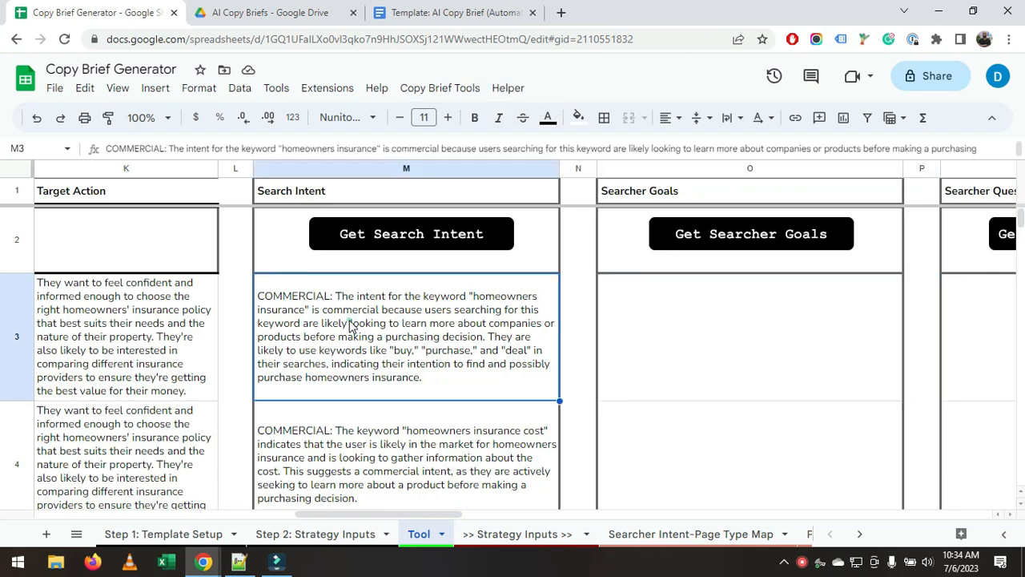
left_click(695, 246)
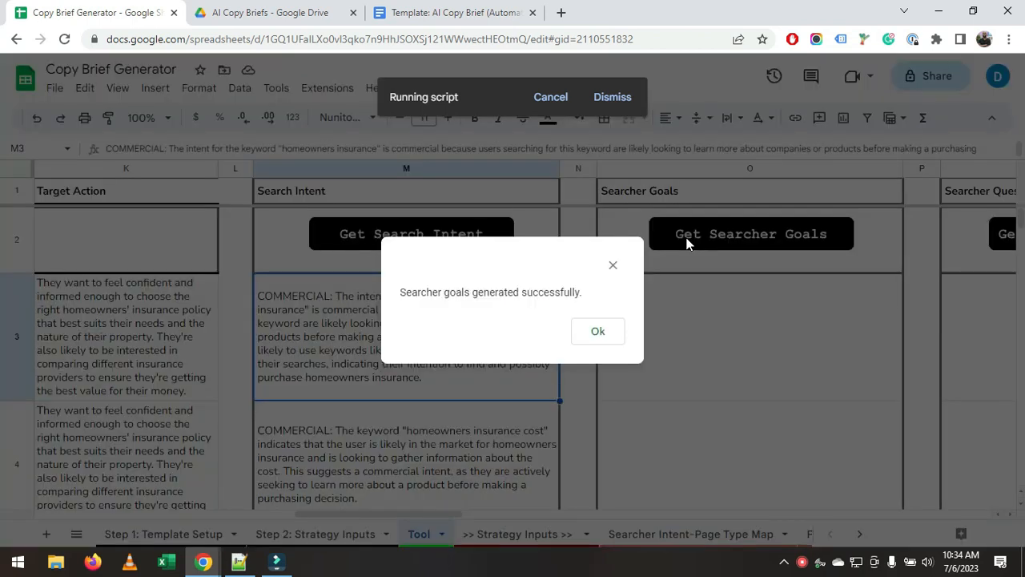
left_click(596, 336)
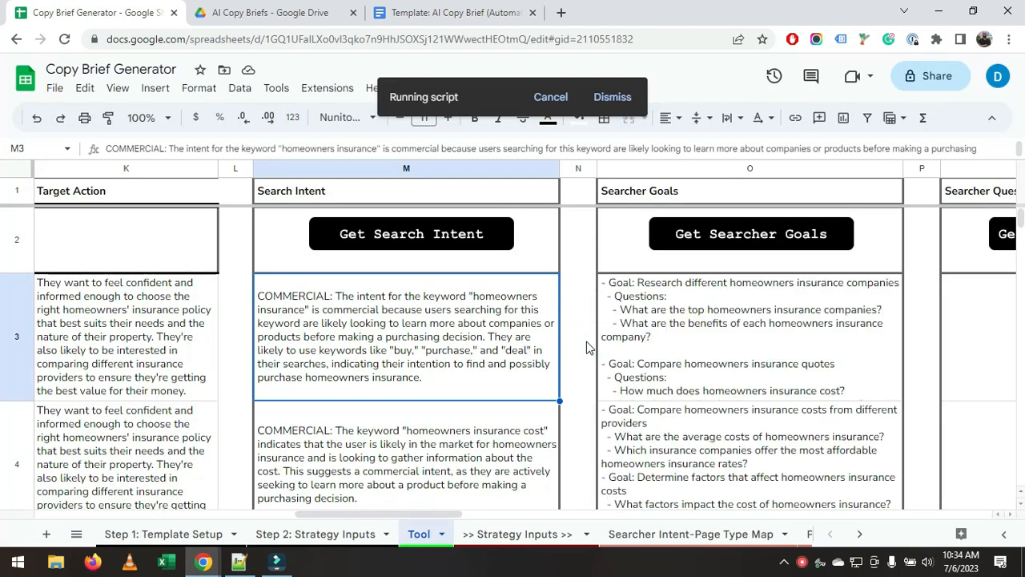
Run the Get Searcher Questions script to fill the Searcher Questions column for both keywords.
key("Right")
key("Right")
key("Right")
key("Right")
key("Right")
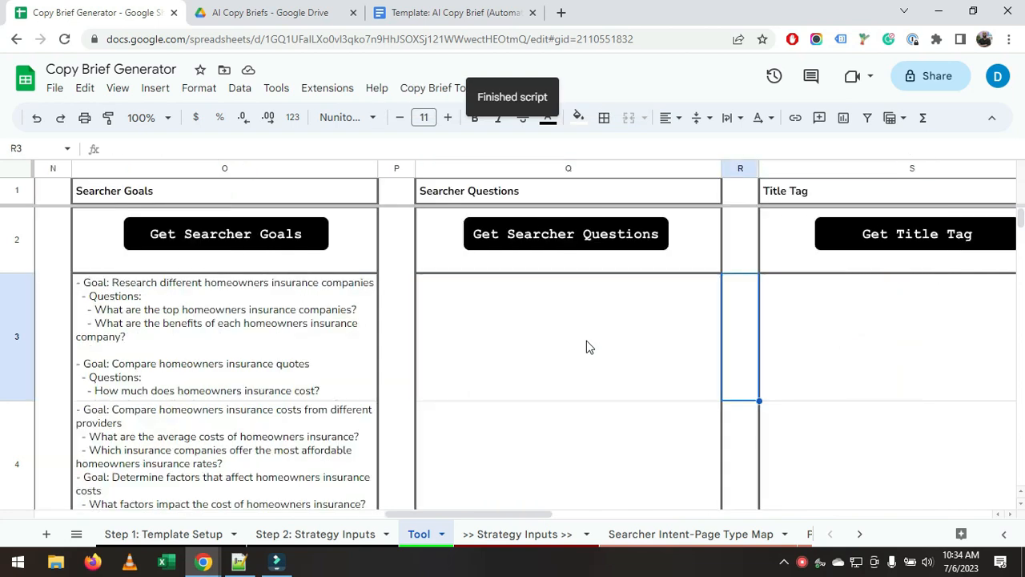
left_click(591, 245)
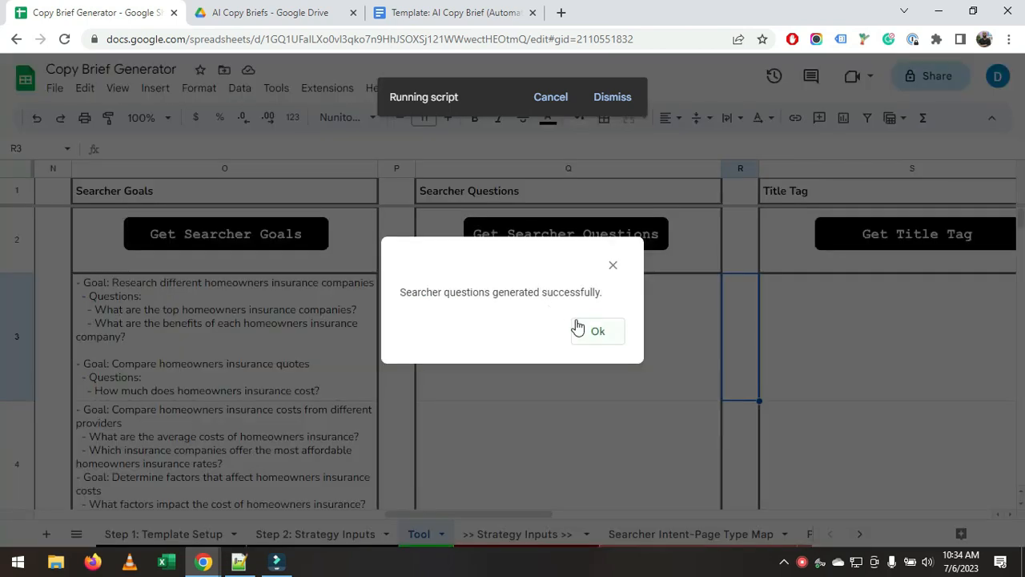
left_click(591, 324)
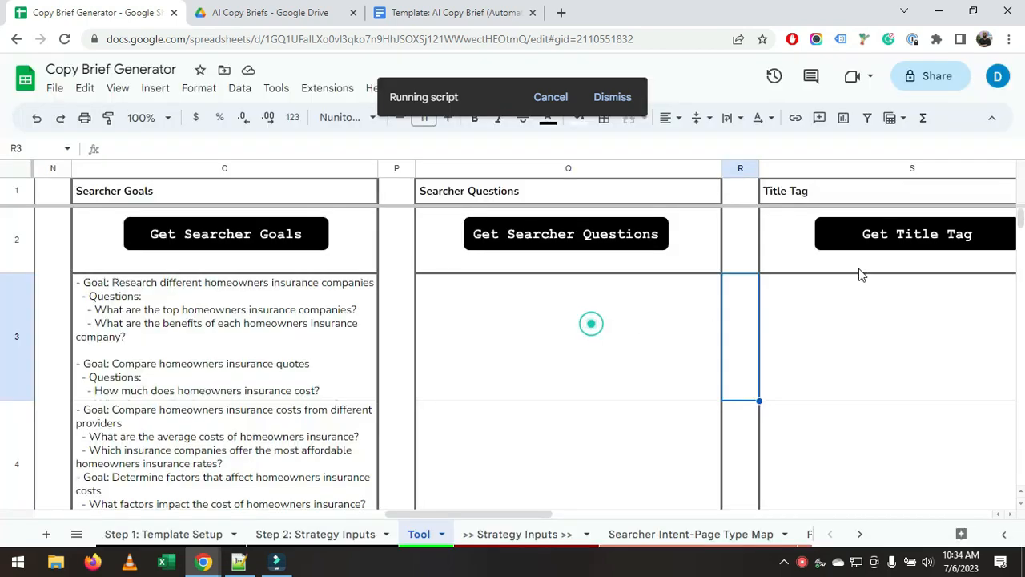
Run the Get Title Tag script to generate title tags for both keywords.
left_click(901, 243)
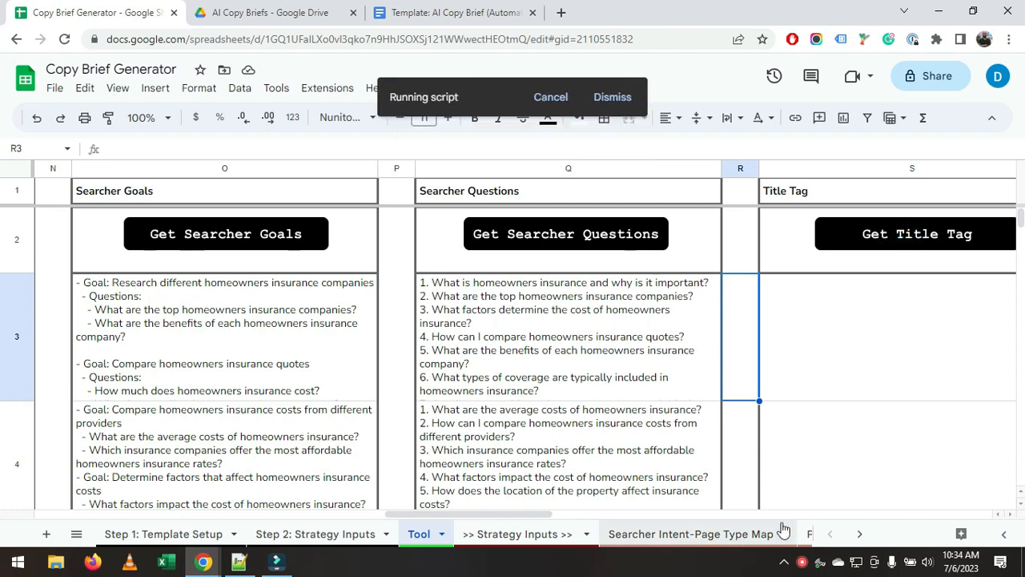
left_click(833, 321)
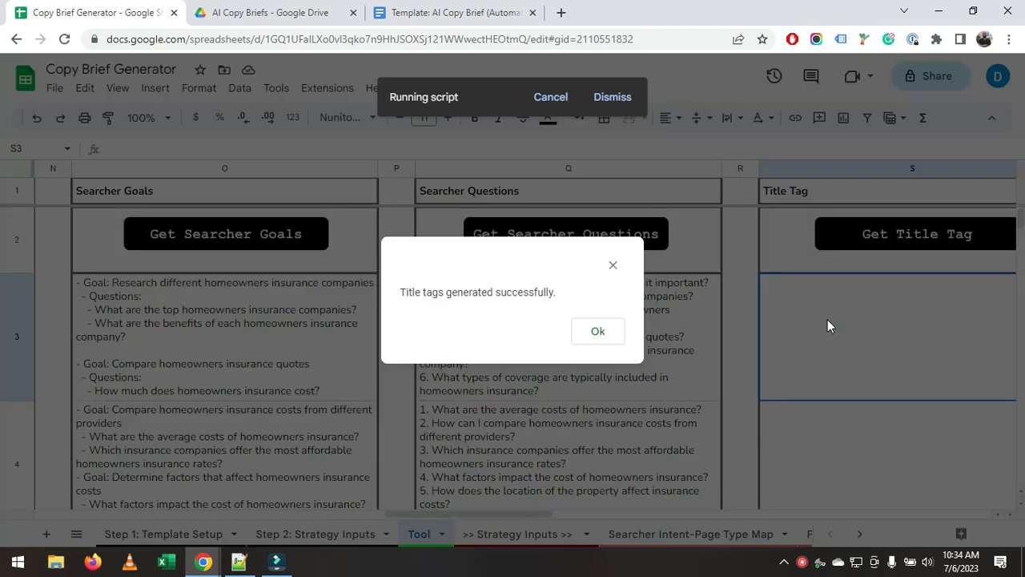
left_click(601, 333)
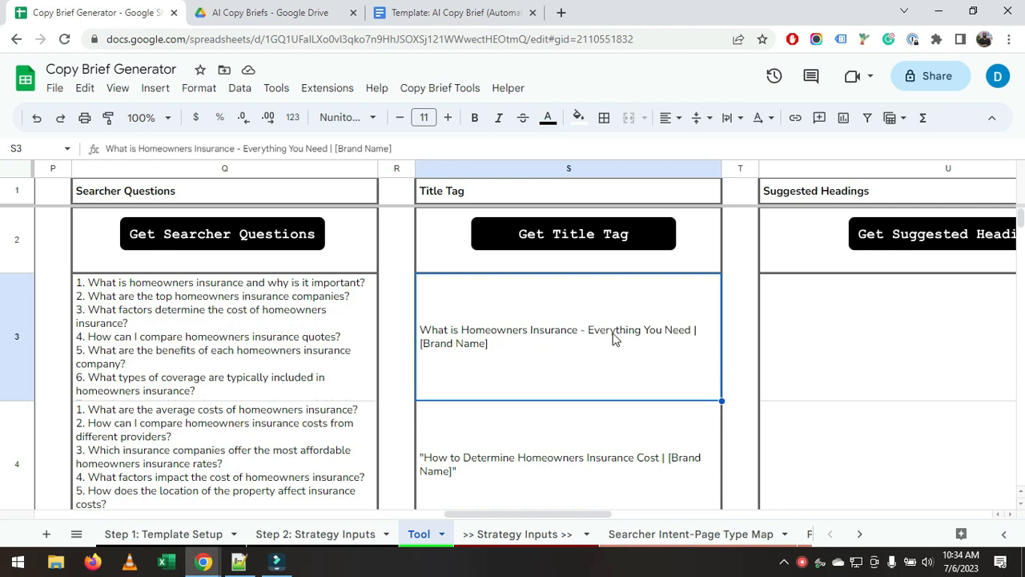
Run the Get Suggested Headings script to fill the Suggested Headings column for both keywords.
left_click(817, 324)
left_click(881, 232)
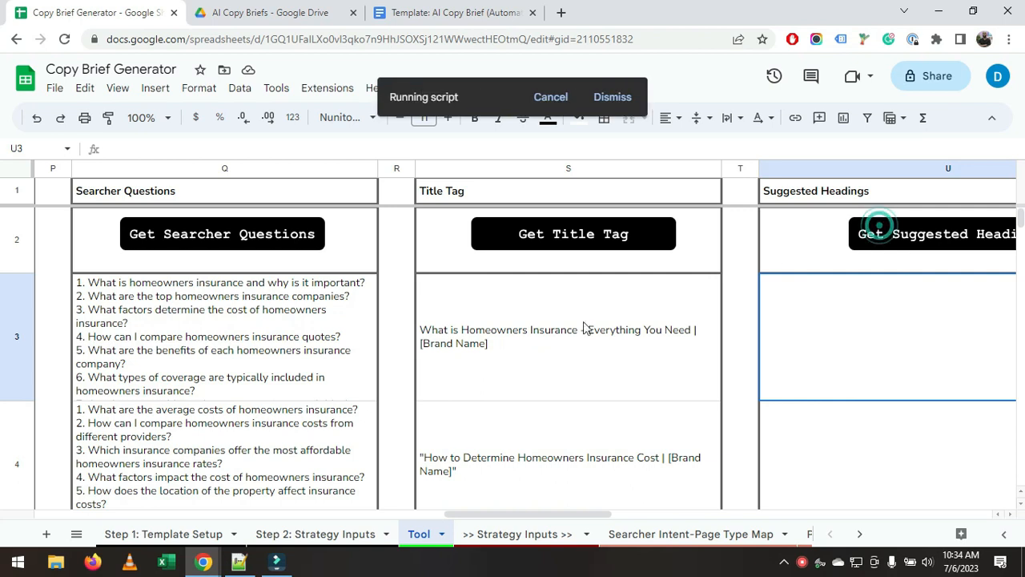
left_click_drag(481, 513, 528, 514)
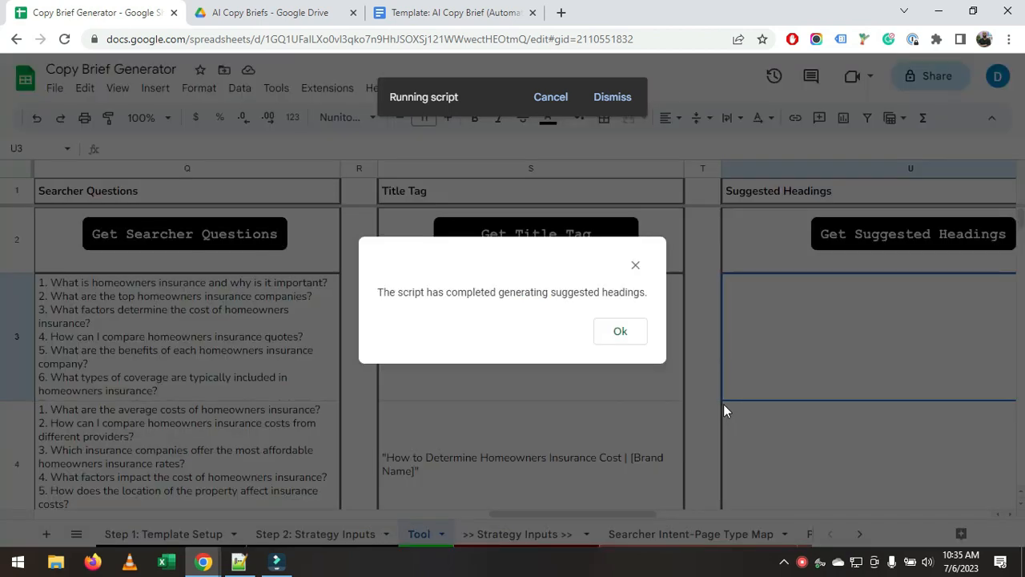
left_click(610, 338)
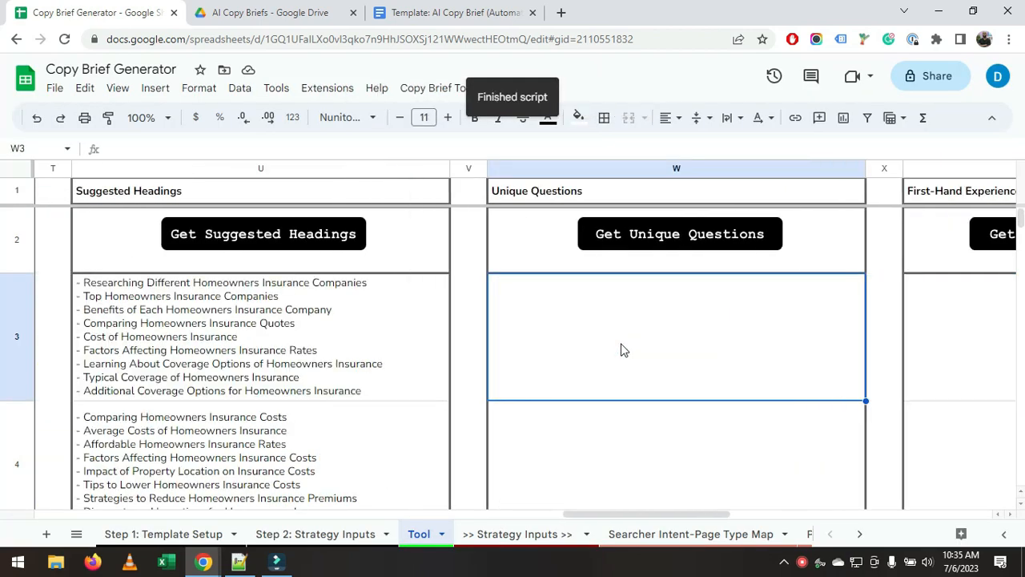
Run the Get Unique Questions and Get First Hand Experience scripts to fill those two columns for both keywords.
left_click(650, 241)
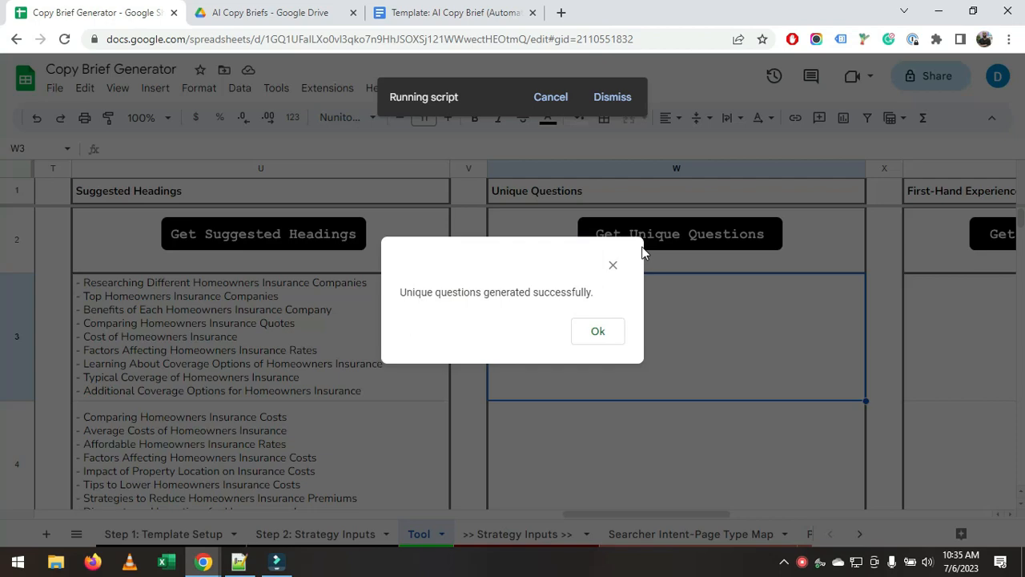
left_click(600, 329)
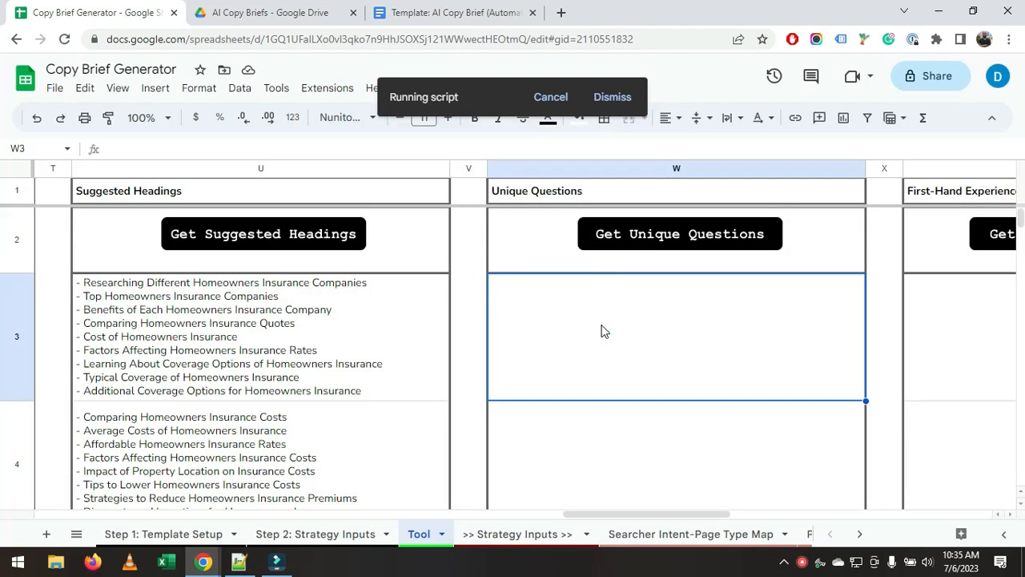
left_click(598, 239)
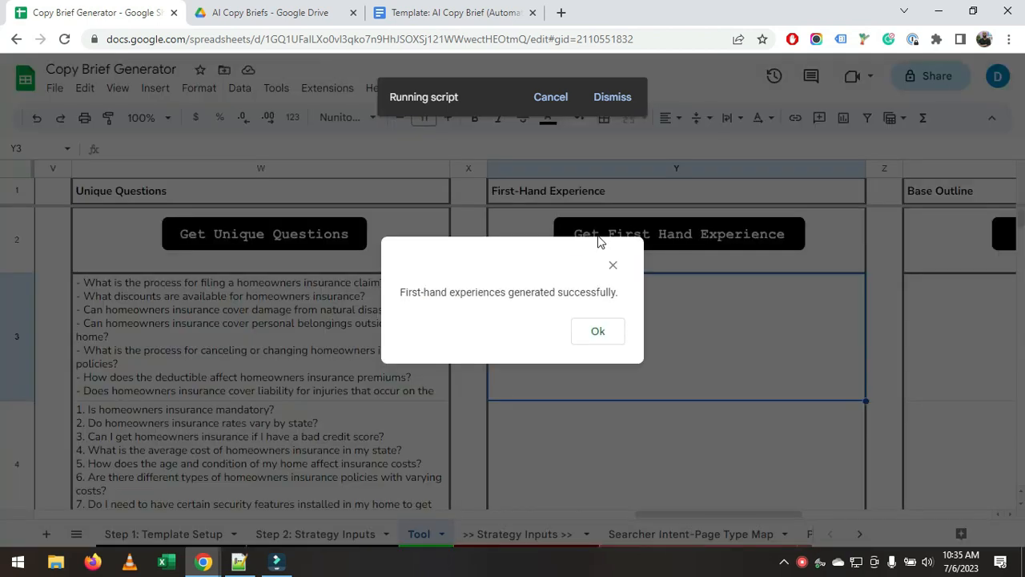
left_click(589, 332)
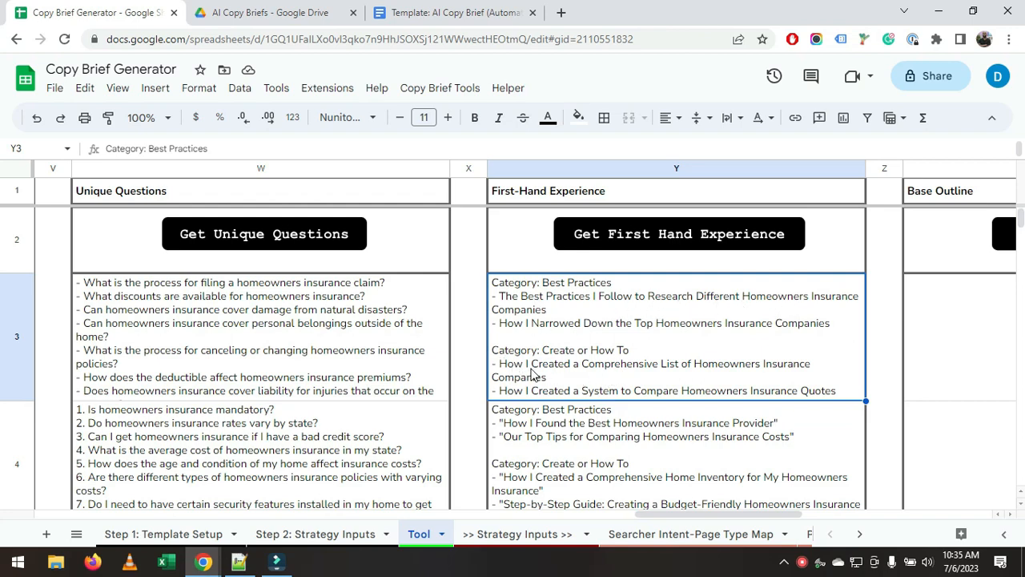
scroll(615, 467, "down", 1)
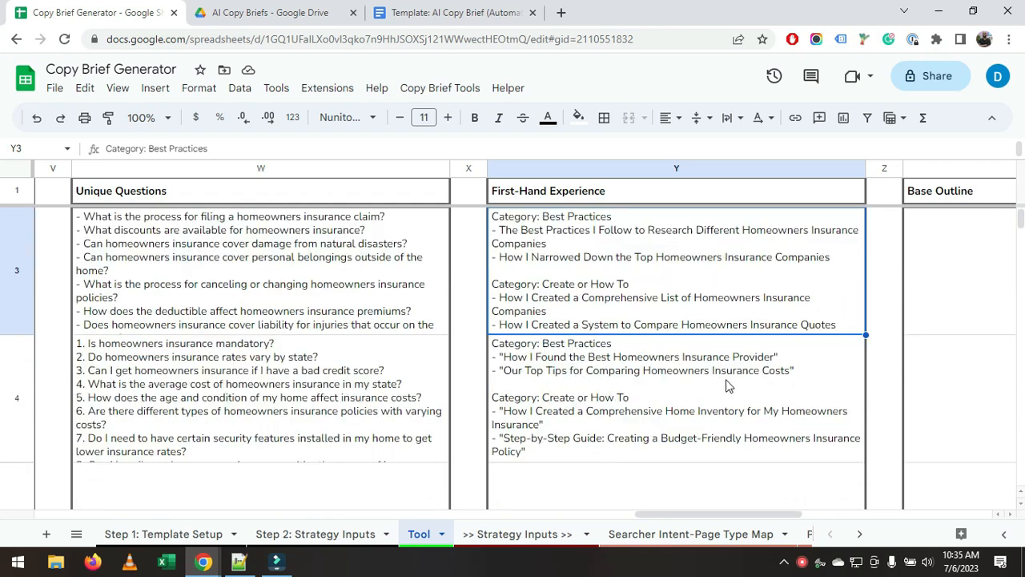
scroll(725, 385, "up", 1)
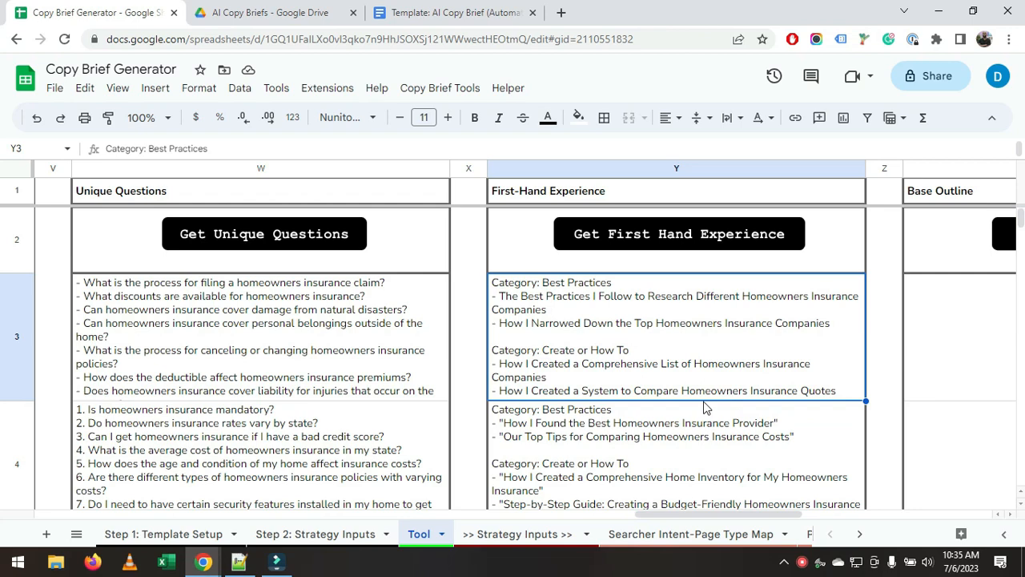
Run the Build Outlines script to fill the Base Outline column for both keywords.
key("Right")
key("Right")
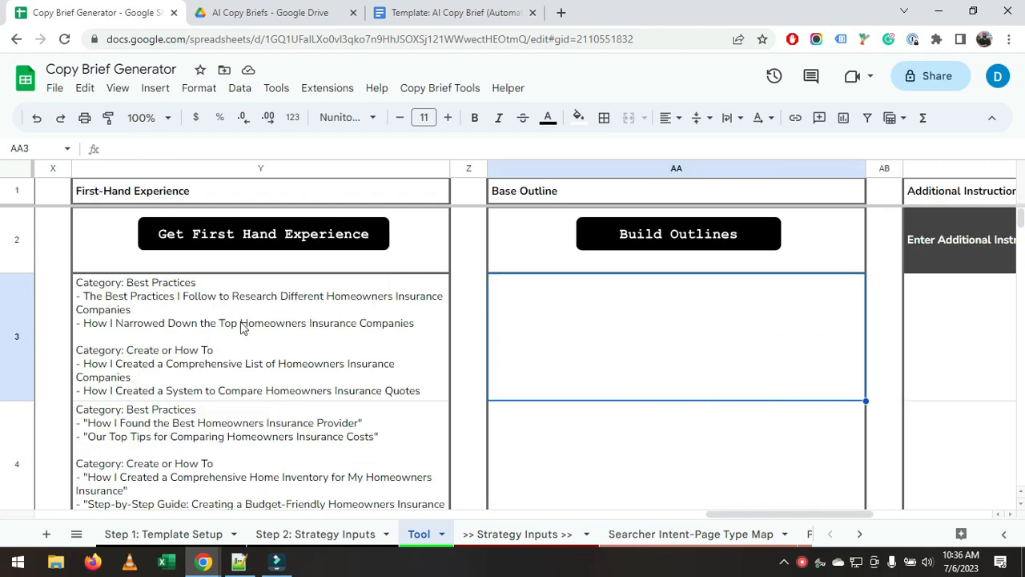
left_click(630, 242)
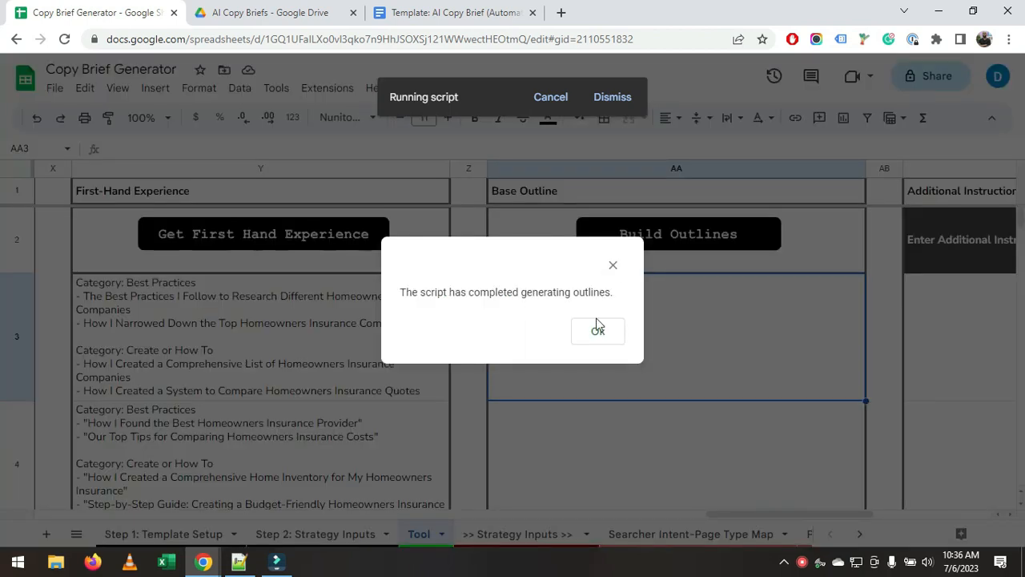
left_click(597, 325)
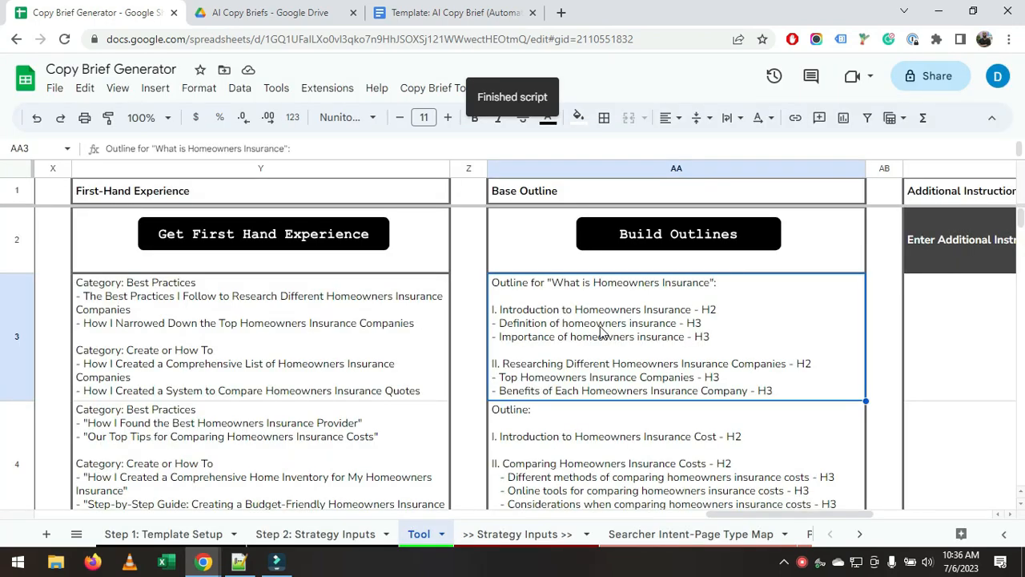
Review the homeowners insurance row from the Additional Instructions column back through the generated content to its keyword inputs.
left_click(618, 375)
key("Right")
key("Right")
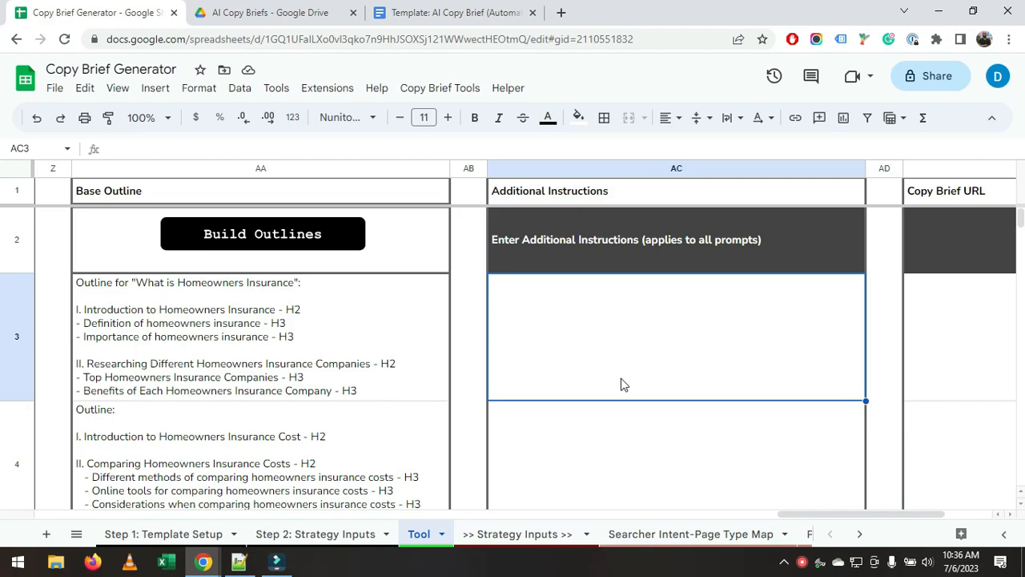
key("Left")
key("Left")
key("Left")
key("Left")
key("Left")
key("Left")
key("Left")
key("Left")
key("Left")
key("Left")
key("Left")
key("Left")
key("Left")
key("Left")
key("Left")
key("Left")
key("Left")
key("Left")
key("Left")
key("Left")
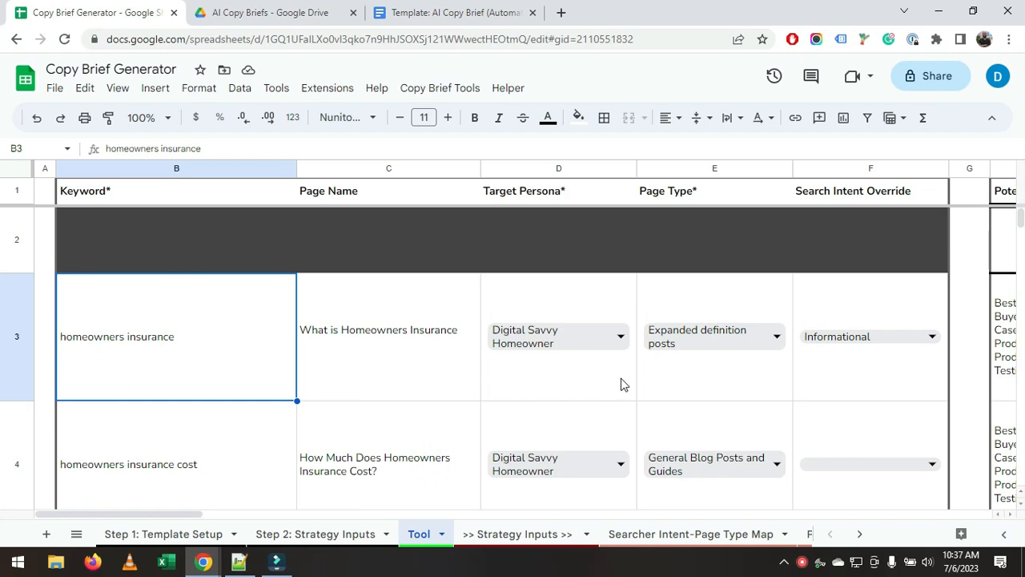
Enter the additional instruction '"homeowners insurance app" refers to a app in the App Store called Homeowners Insurance App' in the homeowners insurance row.
key("Right")
key("Right")
key("Right")
key("Right")
key("Right")
key("Right")
key("Right")
key("Right")
key("Right")
key("Right")
key("Right")
key("Right")
key("Right")
key("Right")
key("Right")
key("Right")
key("Right")
key("Right")
key("Right")
key("Right")
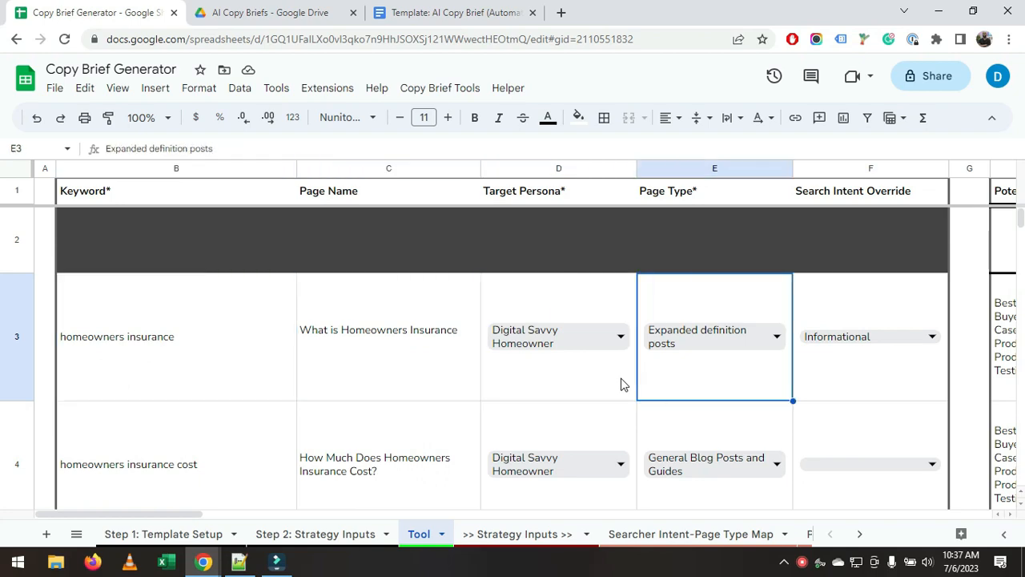
key("Right")
key("Right")
key("Right")
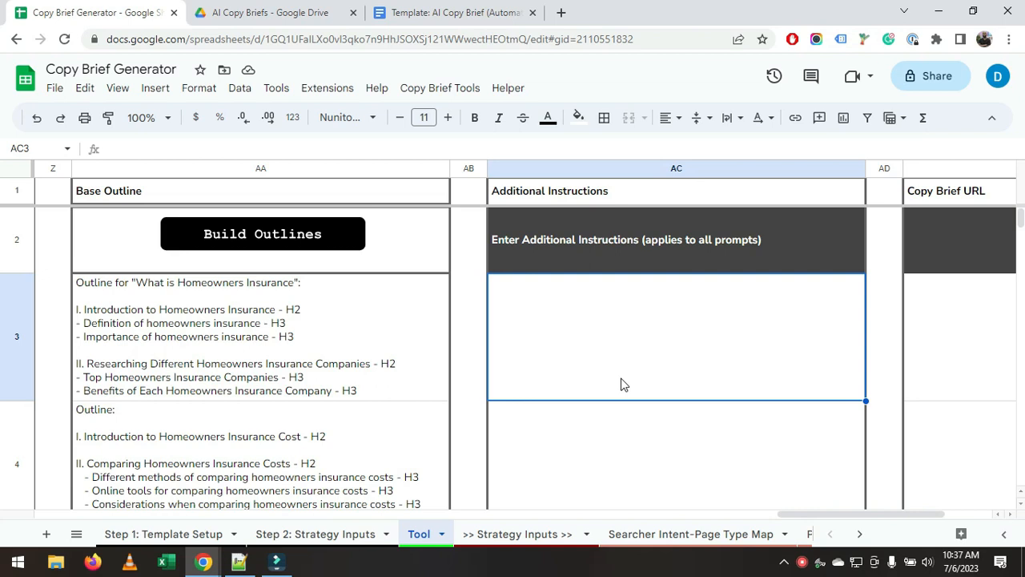
type("\"homeow")
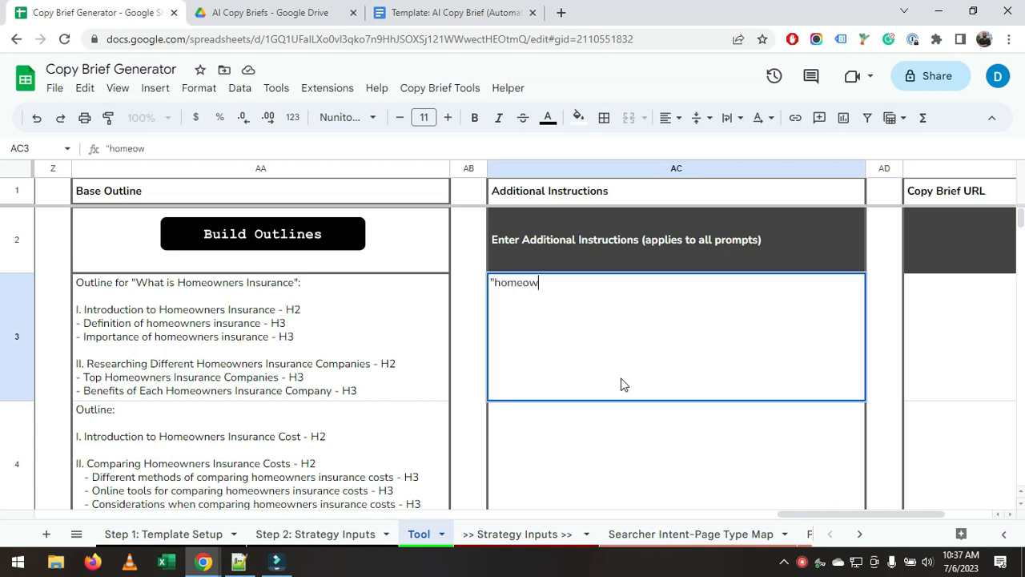
type("ners insuranc")
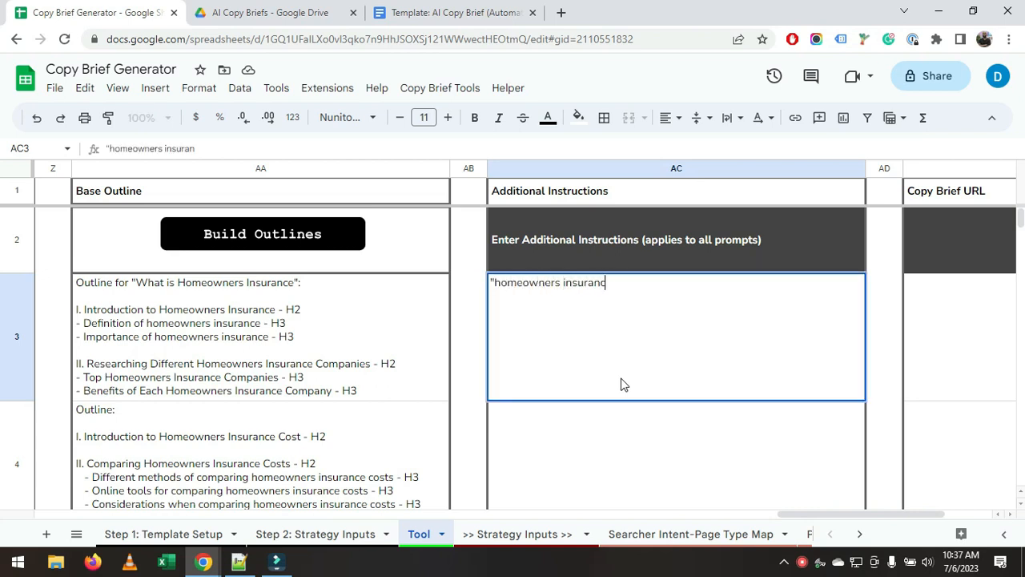
type("e app\" refers to ")
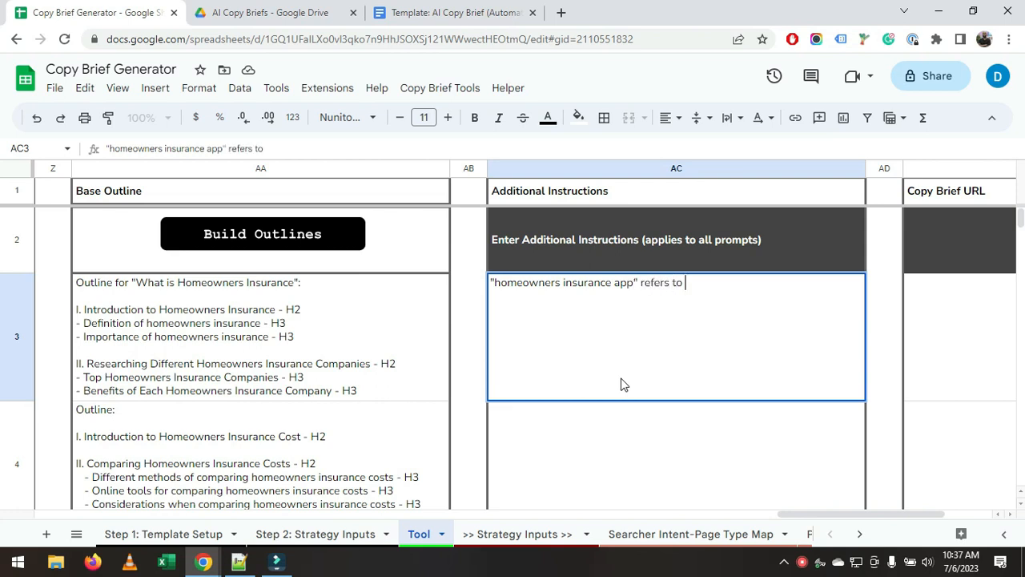
type("a")
type(" app in the App Store caleed")
key("BackSpace")
key("BackSpace")
key("BackSpace")
type("led Homeow")
type("ne")
type("rs In")
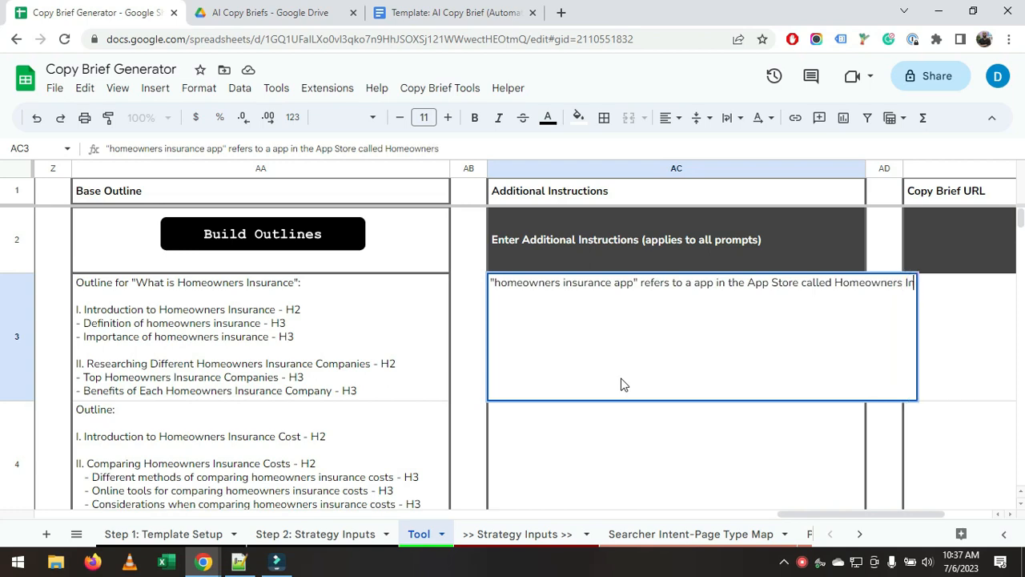
type("surance App")
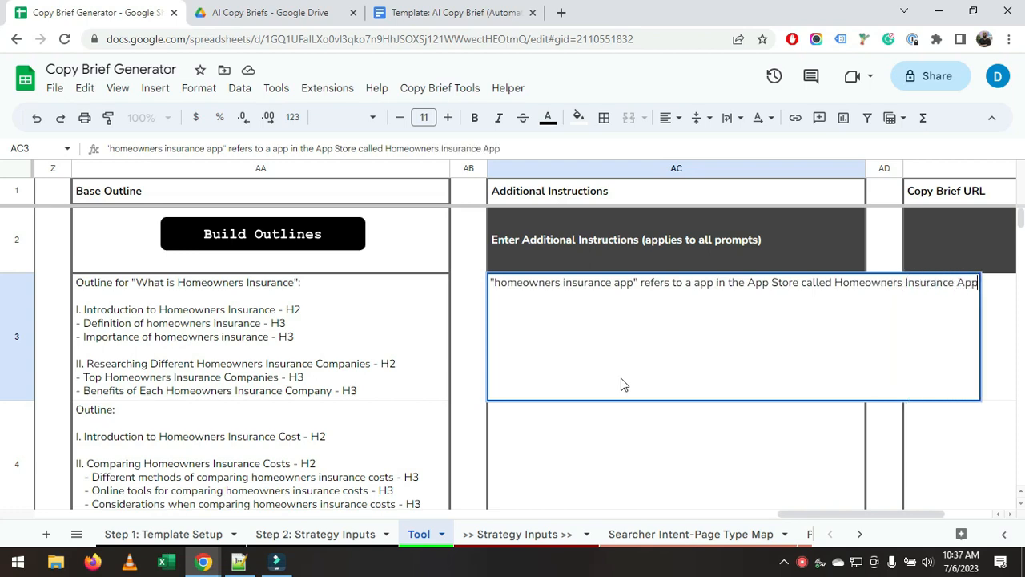
key("Return")
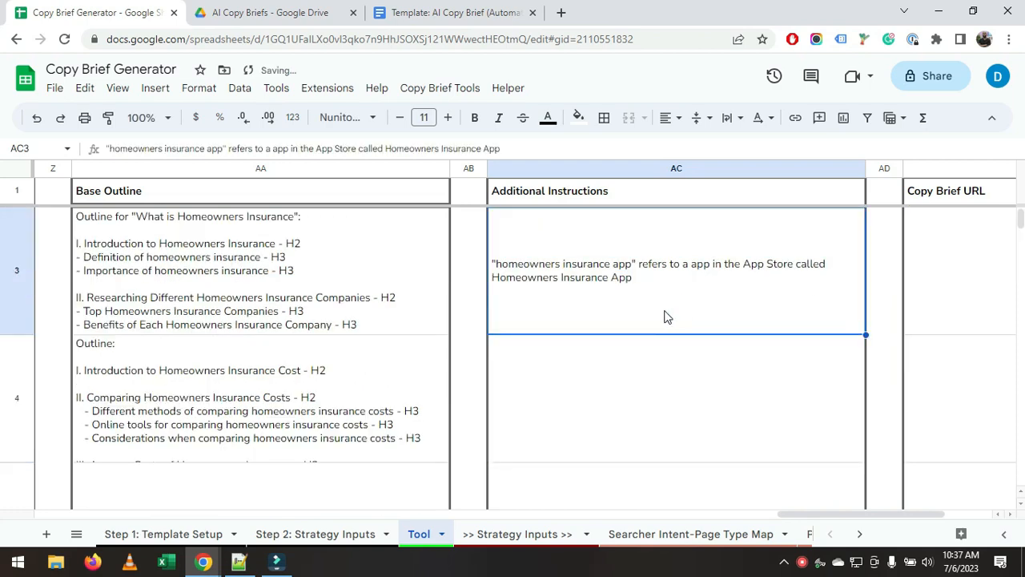
Examine the generated prompt columns in the homeowners insurance row that additional instructions would apply to.
key("Left")
key("Left")
key("Left")
key("Left")
key("Left")
key("Left")
key("Left")
key("Left")
key("Left")
key("Left")
key("Left")
key("Left")
key("Left")
key("Left")
key("Left")
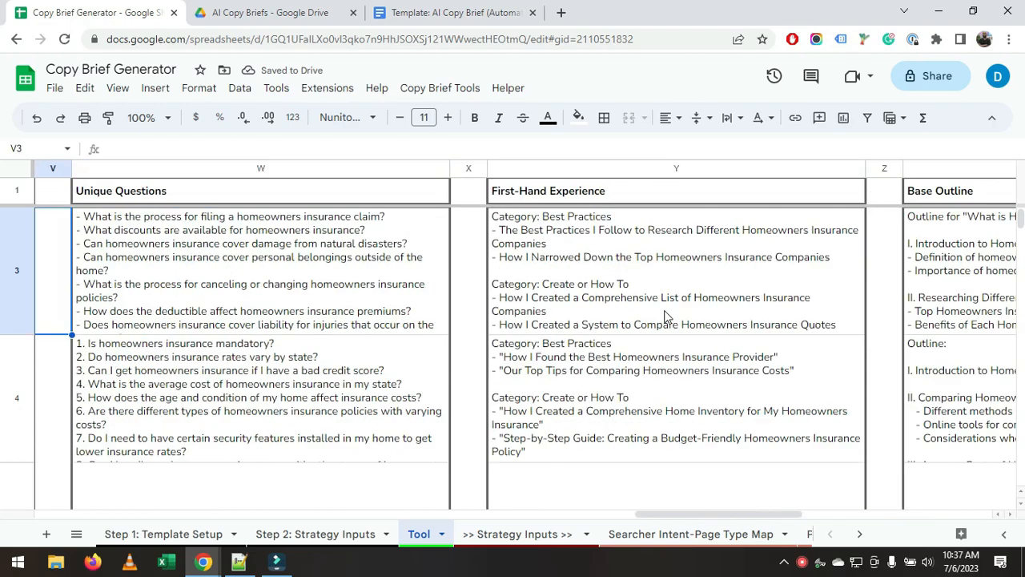
key("Right")
key("Right")
key("Right")
key("Right")
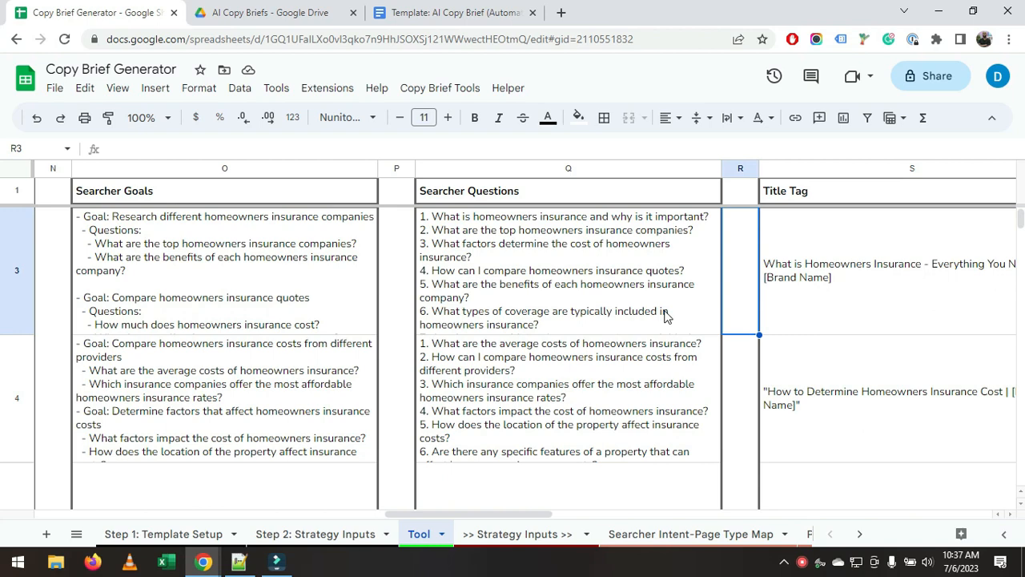
Clear the additional instruction from the homeowners insurance row.
key("Right")
key("Right")
key("Right")
key("Right")
key("Right")
key("Right")
key("Right")
key("Right")
key("Right")
key("Right")
key("Right")
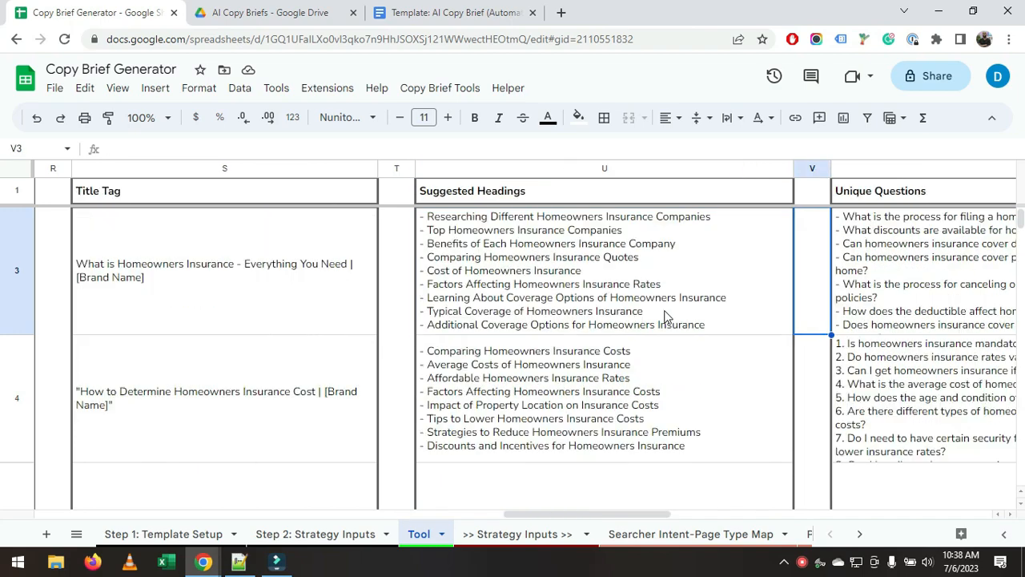
key("Delete")
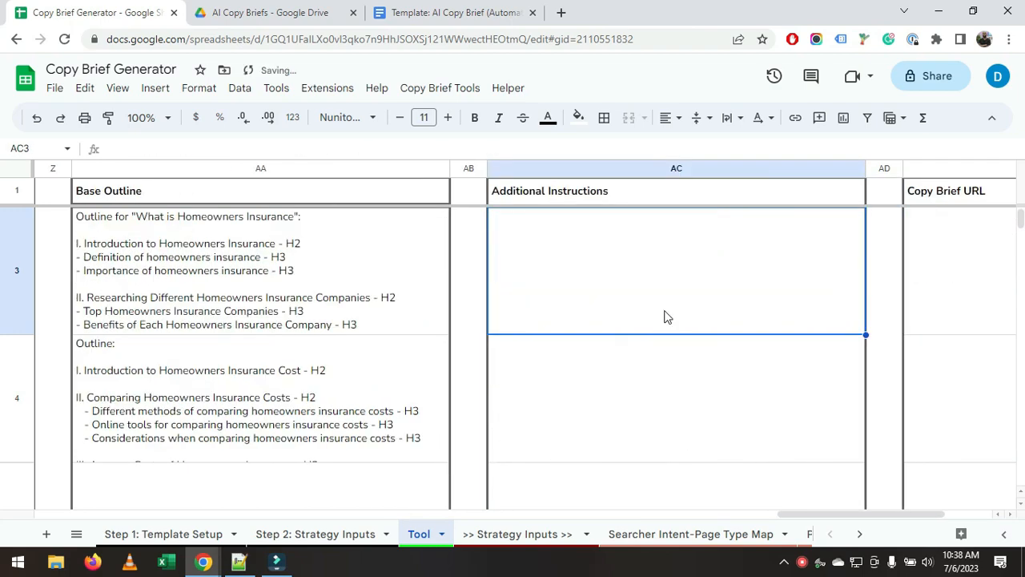
key("Up")
key("Up")
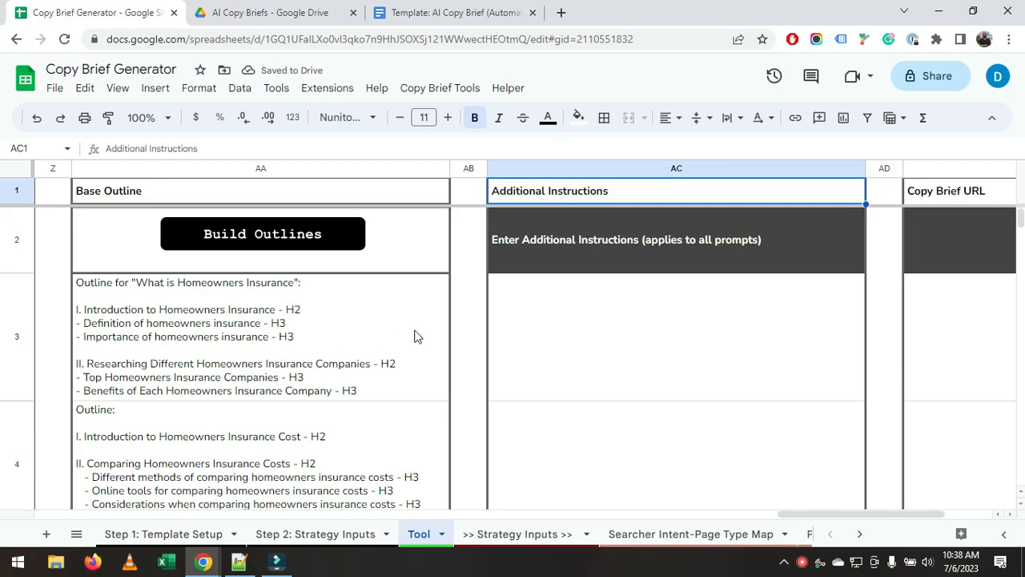
Check the generated content across all columns of the homeowners insurance row.
left_click(517, 350)
key("Left")
key("Left")
key("Left")
key("Left")
key("Left")
key("Left")
key("Left")
key("Left")
key("Left")
key("Left")
key("Left")
key("Left")
key("Left")
key("Left")
key("Left")
key("Left")
key("Left")
key("Left")
key("Left")
key("Left")
key("Left")
key("Left")
key("Left")
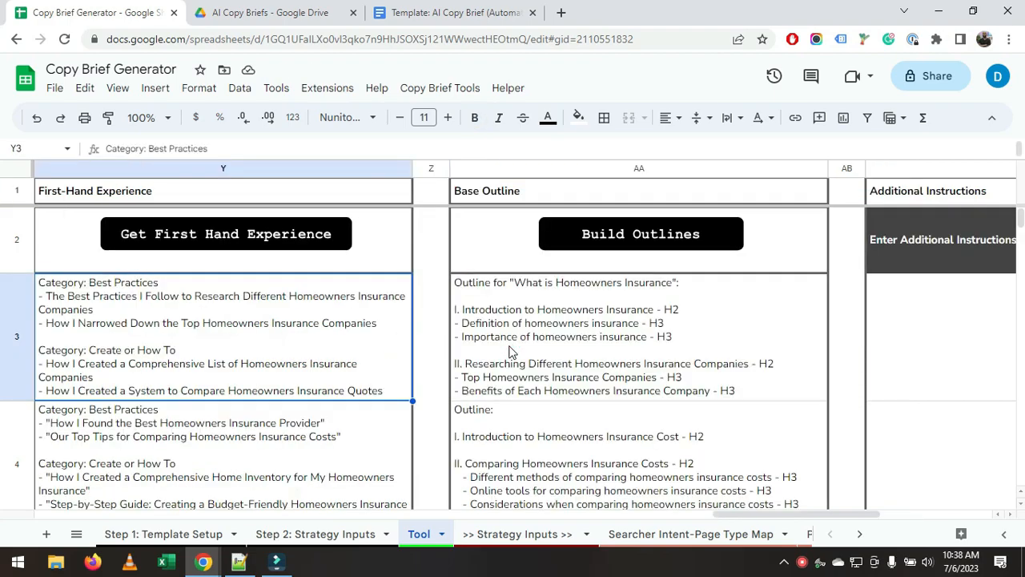
key("Right")
key("Right")
key("Right")
key("Right")
key("Right")
key("Right")
key("Right")
key("Right")
key("Right")
key("Right")
key("Right")
key("Right")
key("Right")
key("Right")
key("Right")
key("Right")
key("Right")
key("Right")
key("Right")
key("Right")
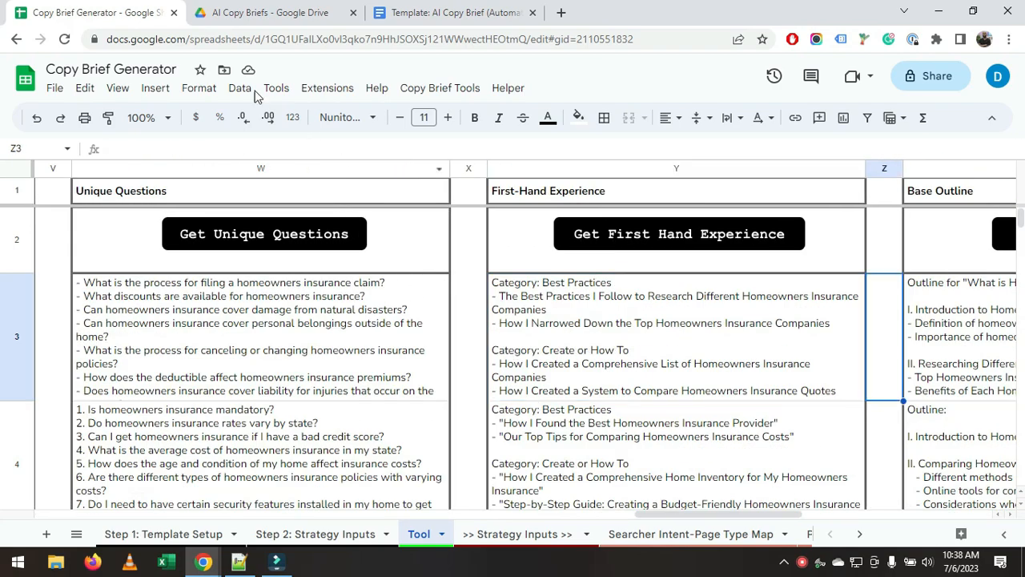
left_click(504, 90)
mouse_move(455, 92)
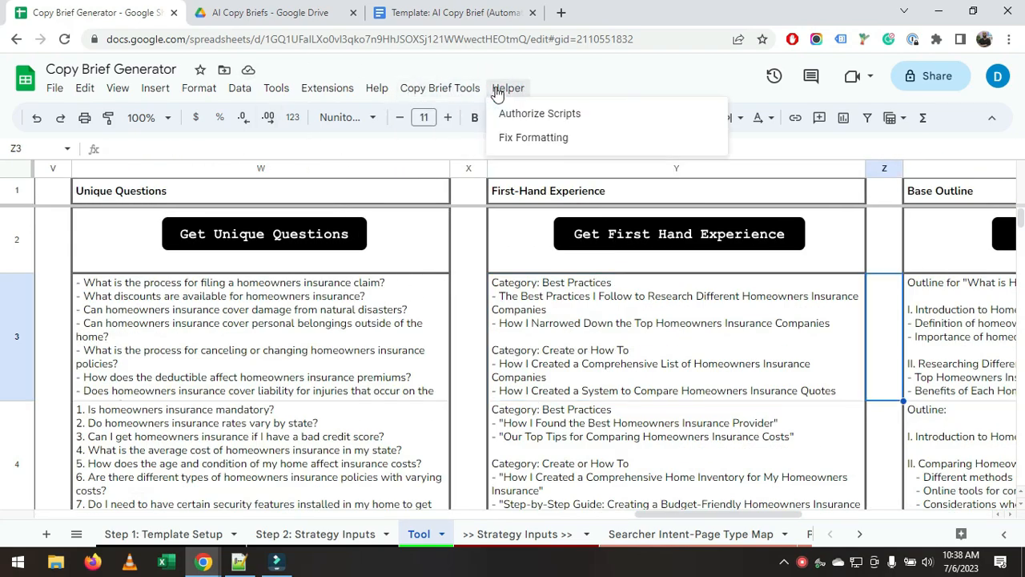
mouse_move(526, 89)
left_click(446, 320)
key("Left")
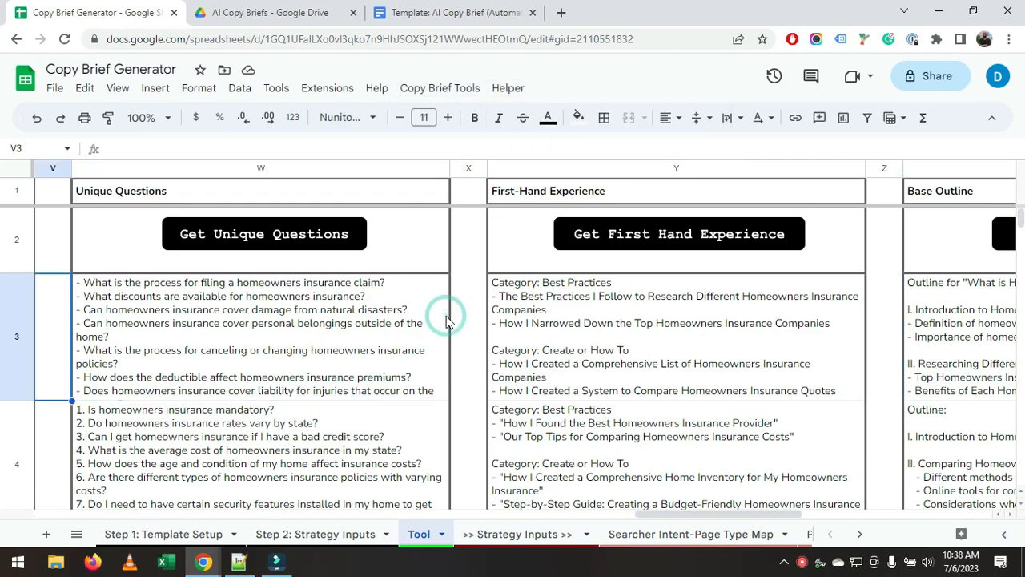
Format the homeowners insurance keyword cell with font size 22 and a red fill.
key("Left")
key("Left")
key("Left")
key("Left")
key("Left")
key("Left")
key("Left")
key("Left")
key("Left")
key("Left")
key("Left")
key("Left")
key("Left")
key("Left")
key("Left")
key("Left")
key("Left")
key("Left")
key("Left")
key("Left")
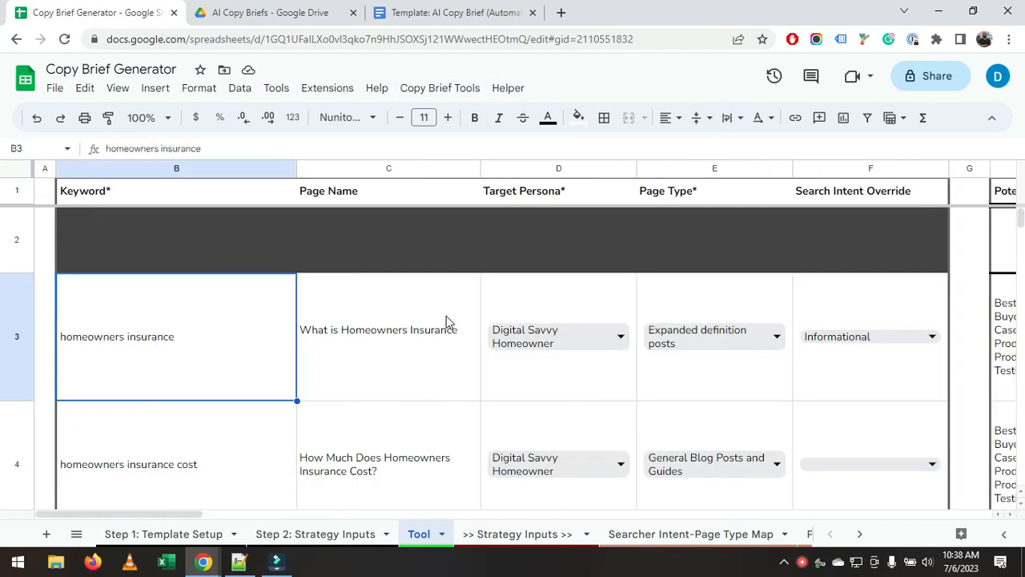
left_click(448, 118)
left_click(448, 118)
left_click(449, 118)
left_click(449, 117)
left_click(448, 118)
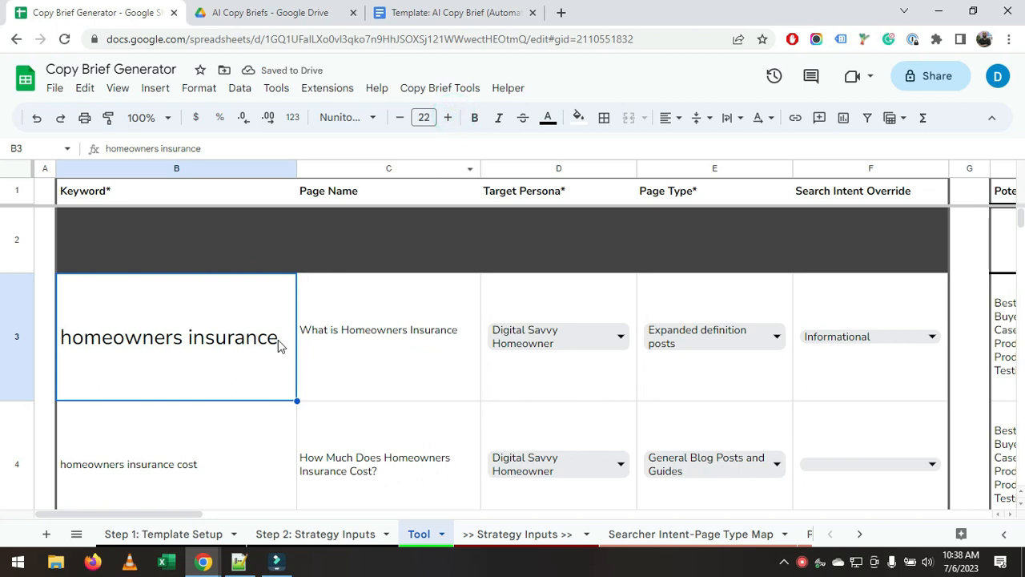
left_click(579, 119)
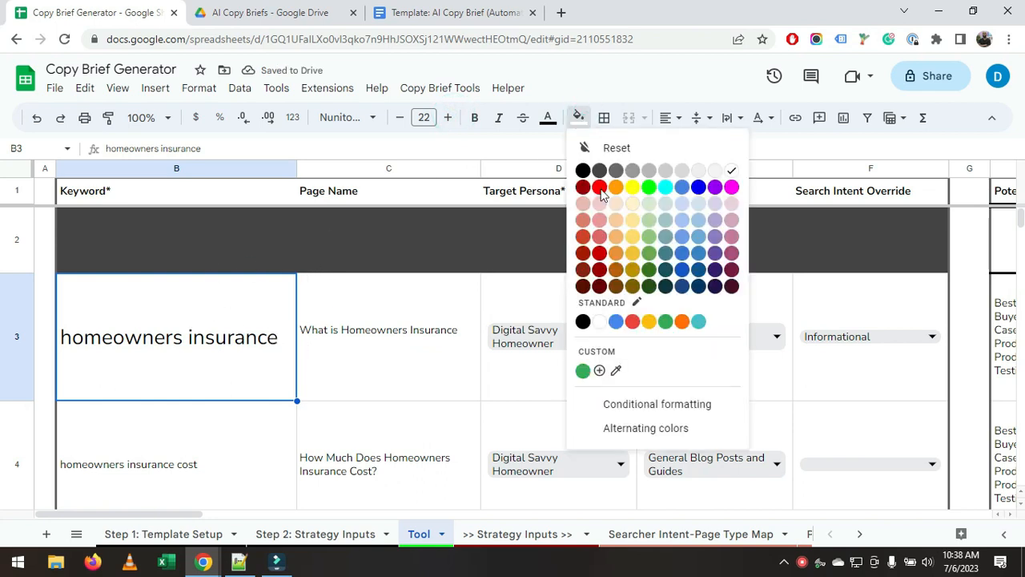
left_click(600, 188)
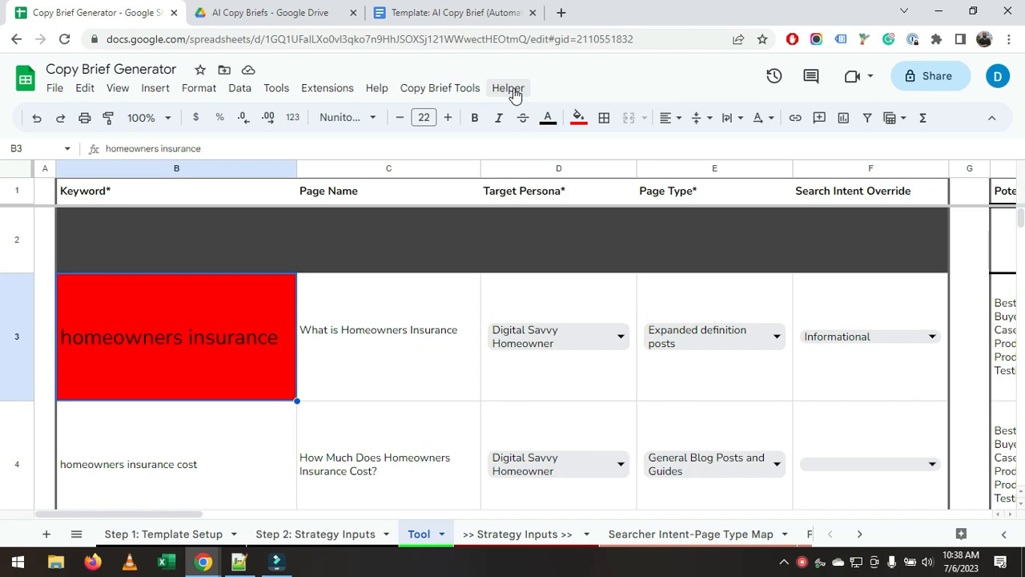
Run the Fix Formatting helper script on the Tool sheet.
left_click(514, 93)
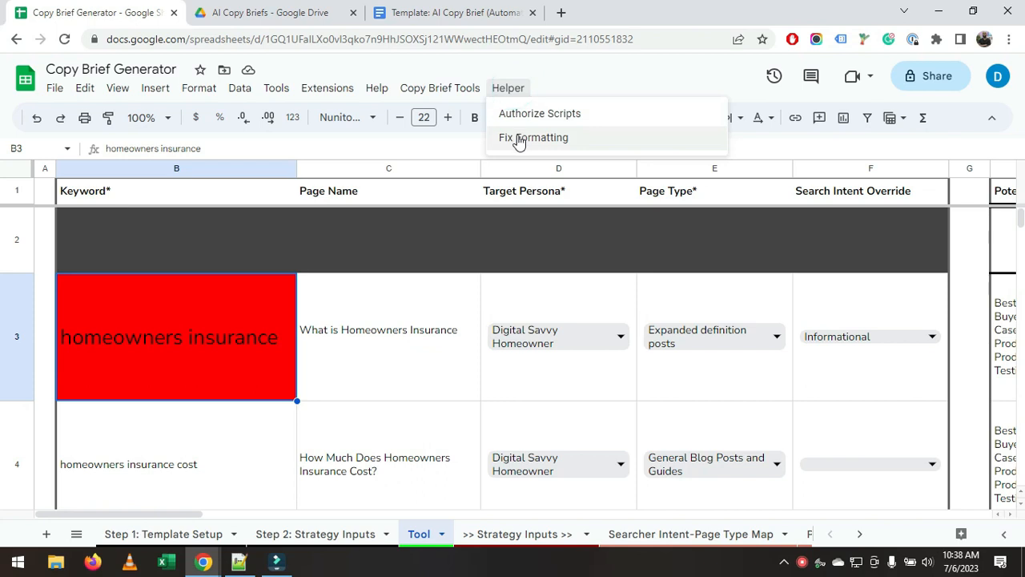
left_click(517, 138)
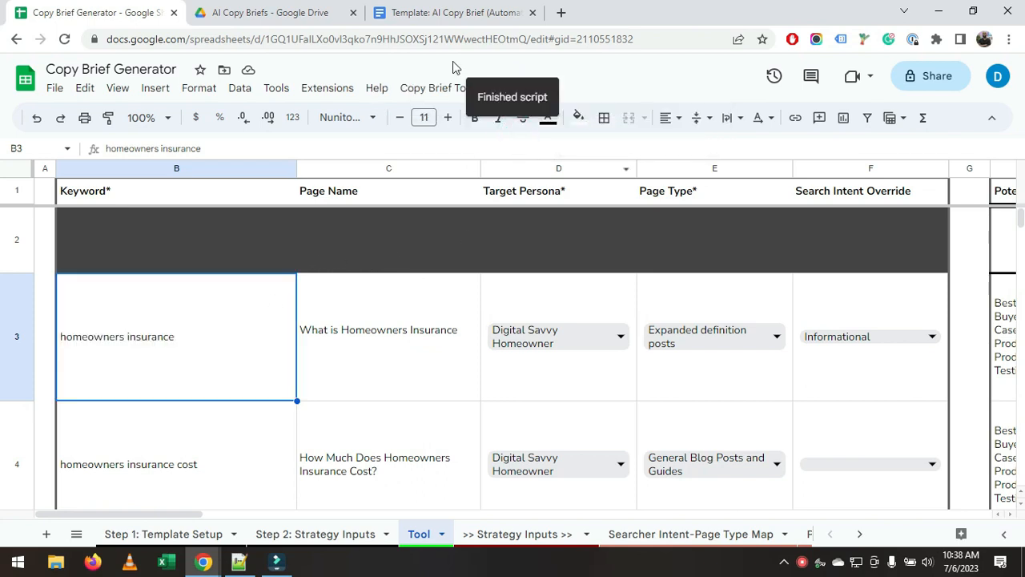
left_click(436, 88)
mouse_move(503, 90)
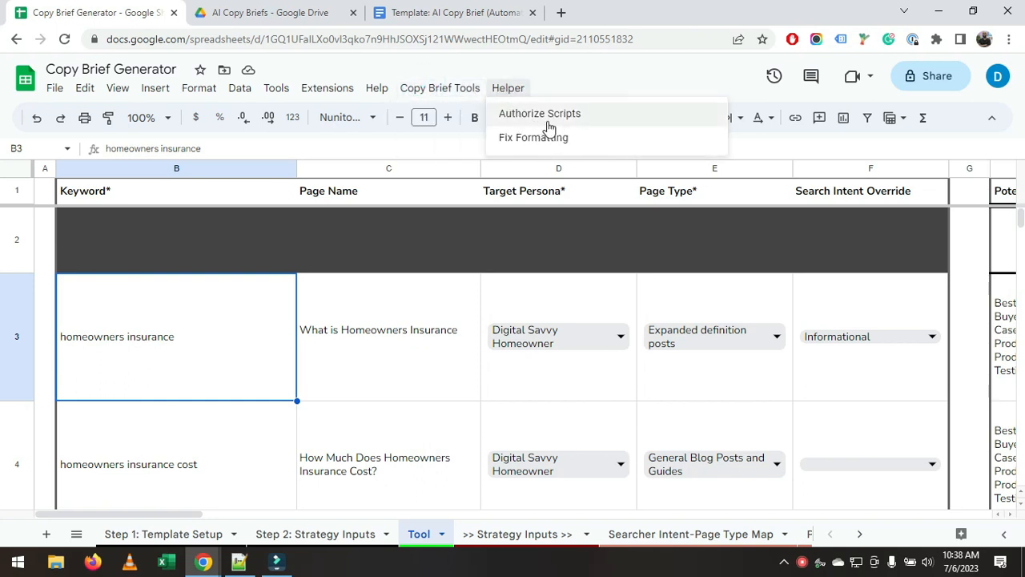
Examine the homeowners insurance row from its page name through to the Copy Brief URL column.
left_click(362, 327)
key("Right")
key("Right")
key("Right")
key("Right")
key("Right")
key("Right")
key("Right")
key("Right")
key("Right")
key("Right")
key("Right")
key("Right")
key("Right")
key("Right")
key("Right")
key("Right")
key("Right")
key("Right")
key("Right")
key("Right")
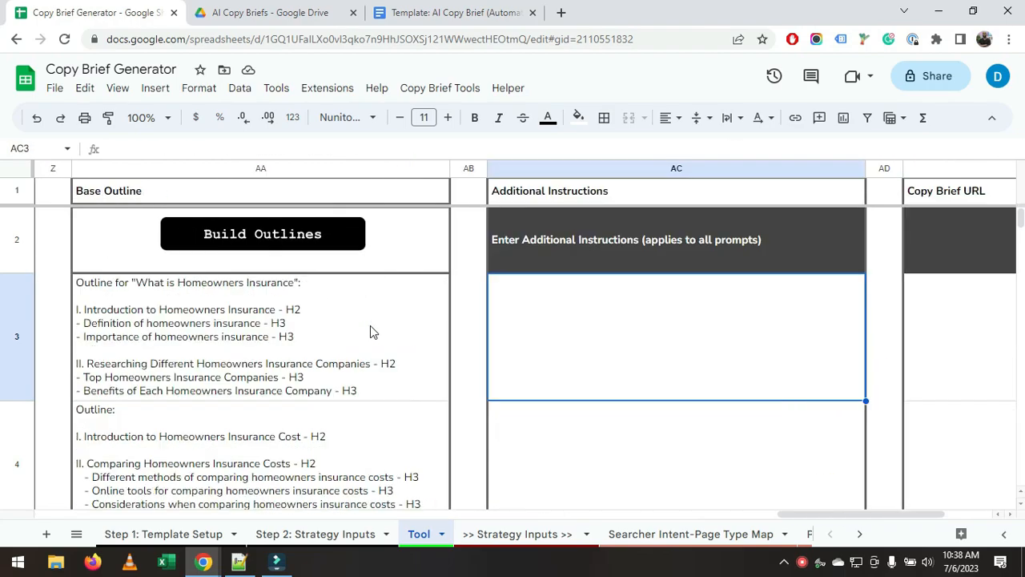
key("Right")
key("Left")
key("Left")
key("Left")
key("Right")
key("Right")
key("Right")
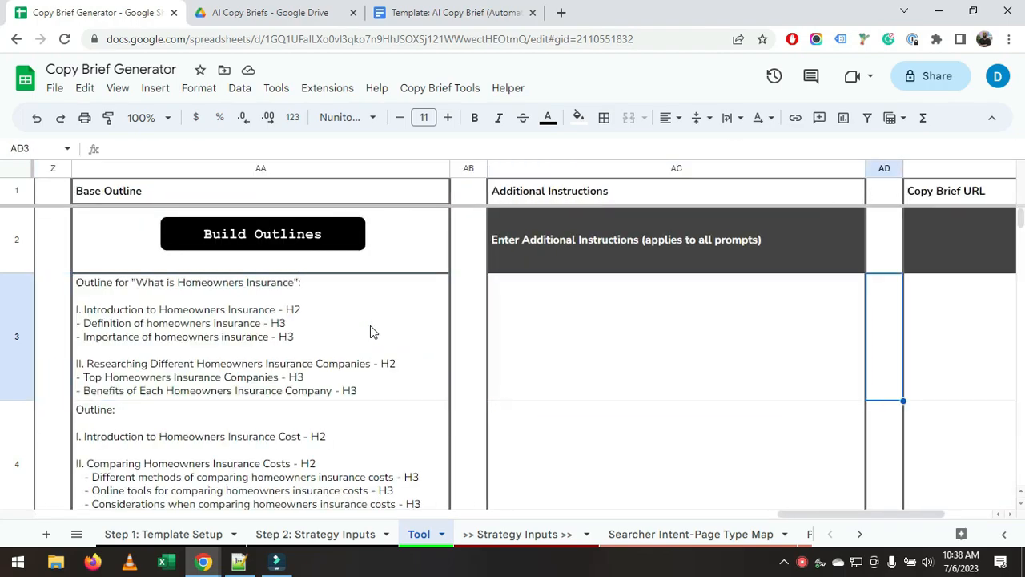
key("Right")
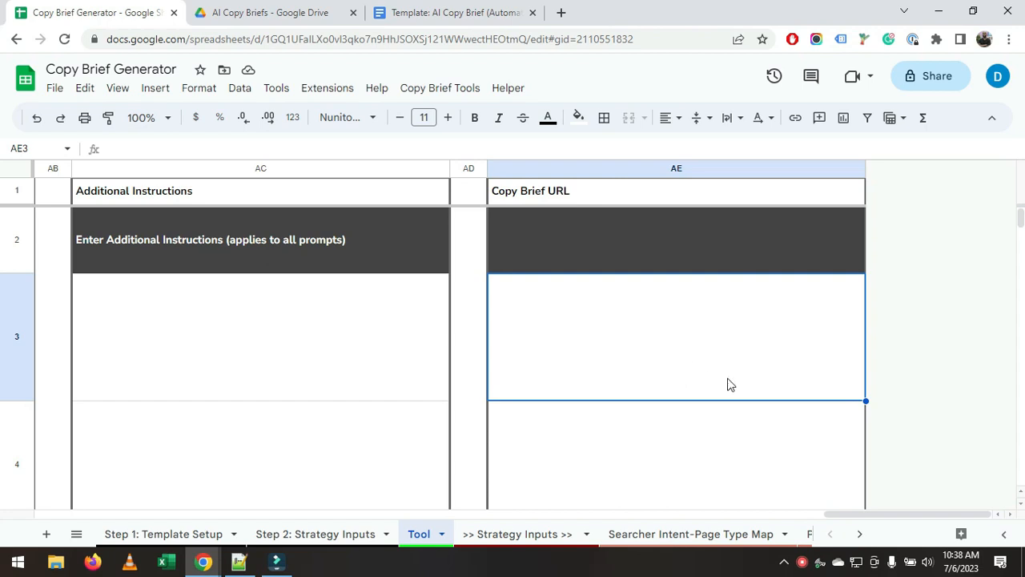
Run the Generate Briefs script, acknowledge its completion, and select the homeowners insurance row's Copy Brief URL cell.
left_click(329, 93)
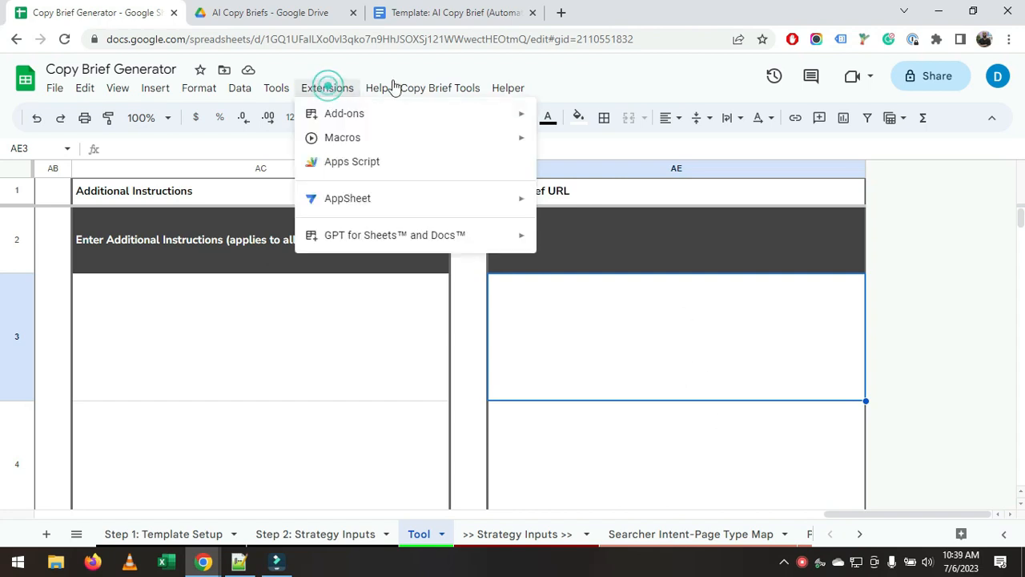
mouse_move(448, 89)
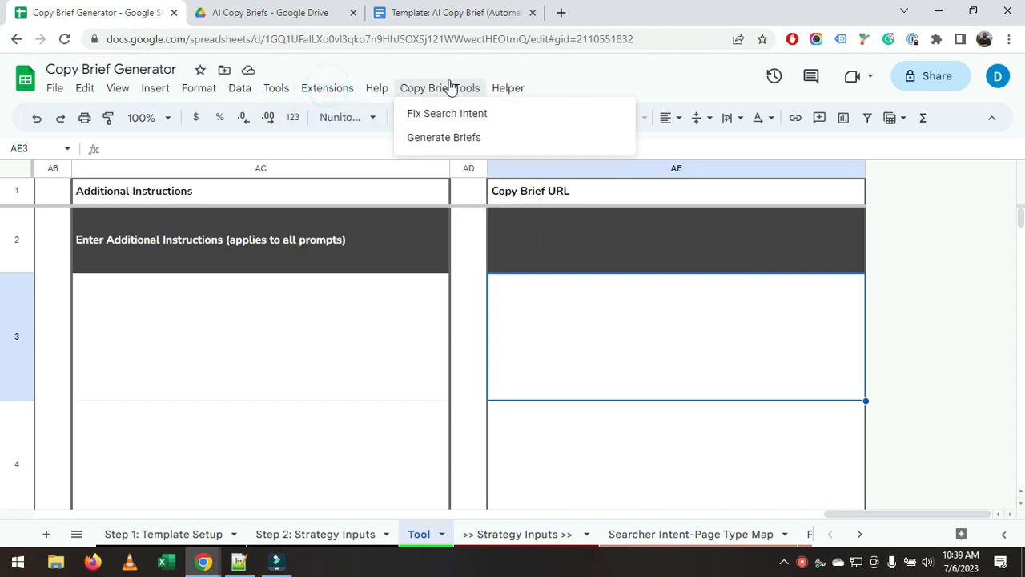
left_click(450, 141)
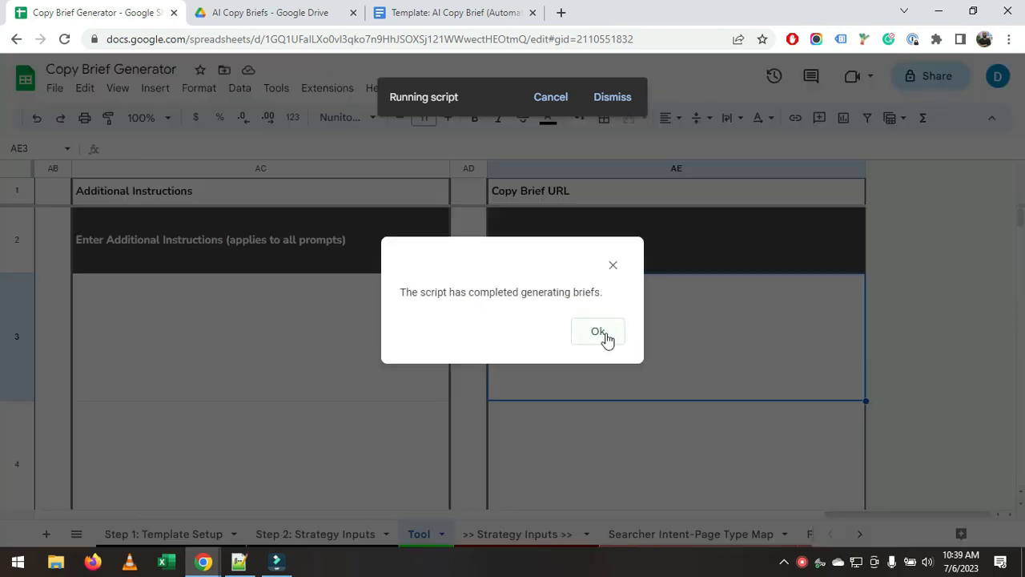
left_click(600, 333)
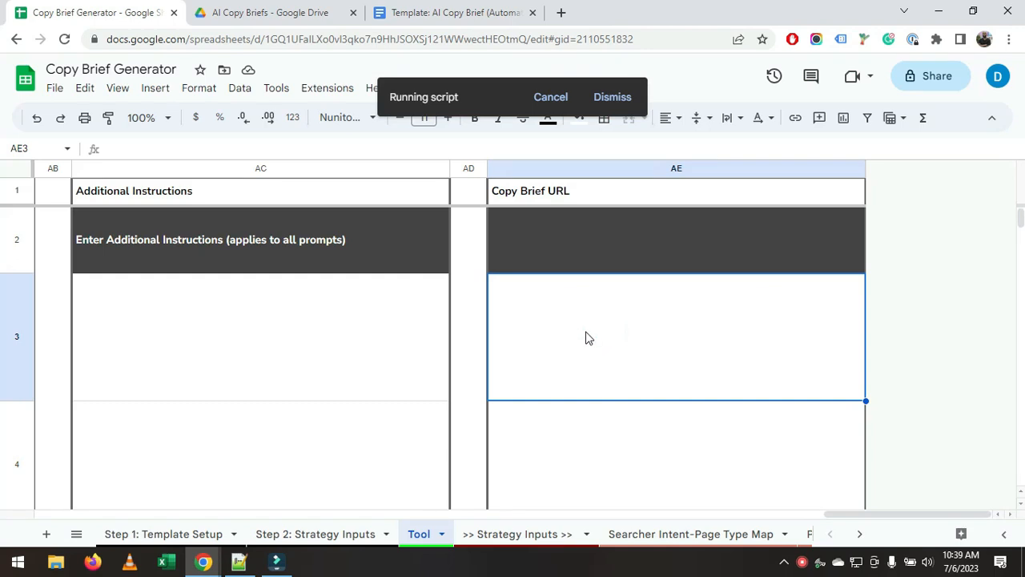
left_click(578, 330)
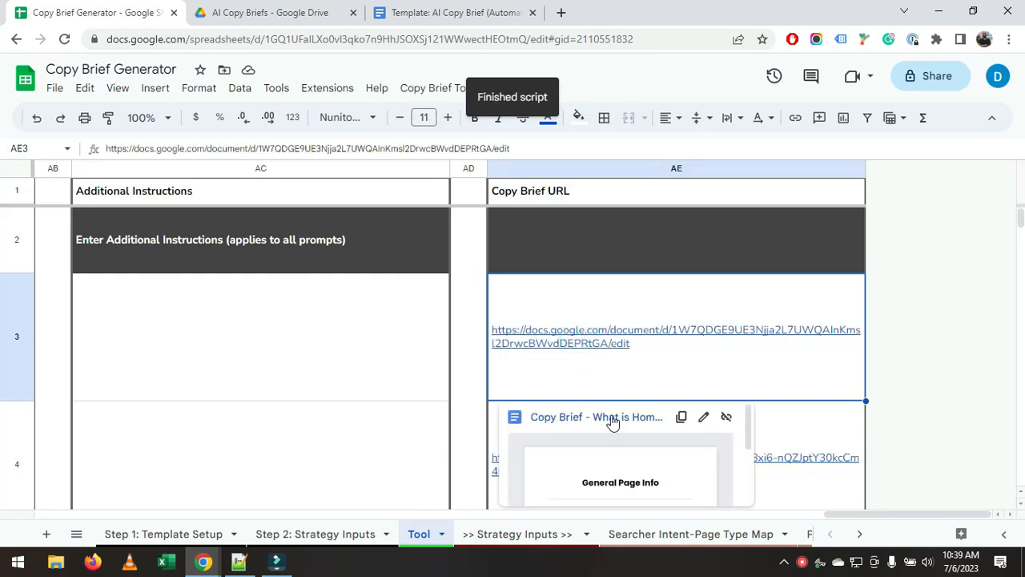
Refresh the AI Copy Briefs folder in Google Drive and open the document "Copy Brief - What is Homeowners Insurance".
left_click(292, 16)
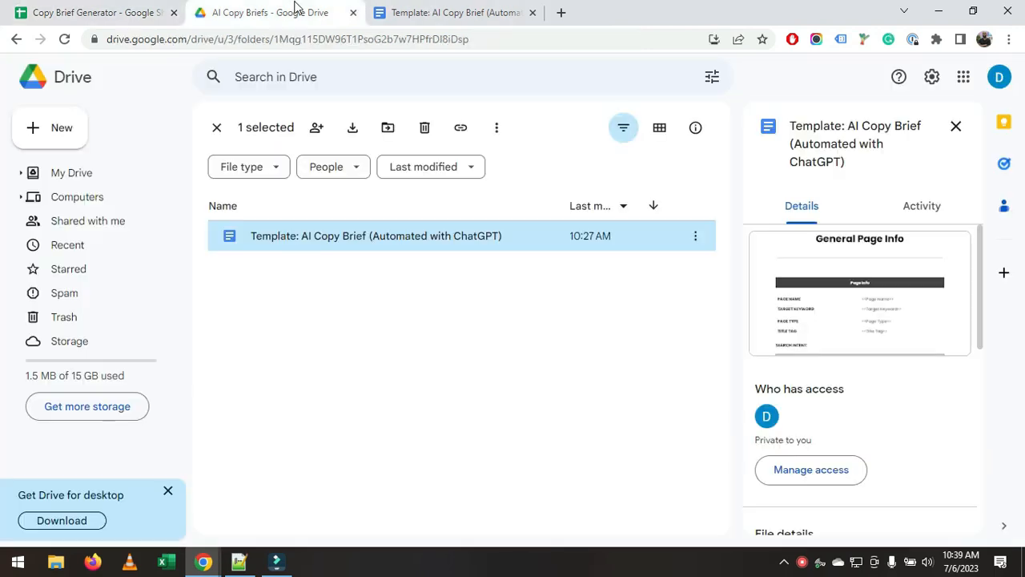
left_click(65, 39)
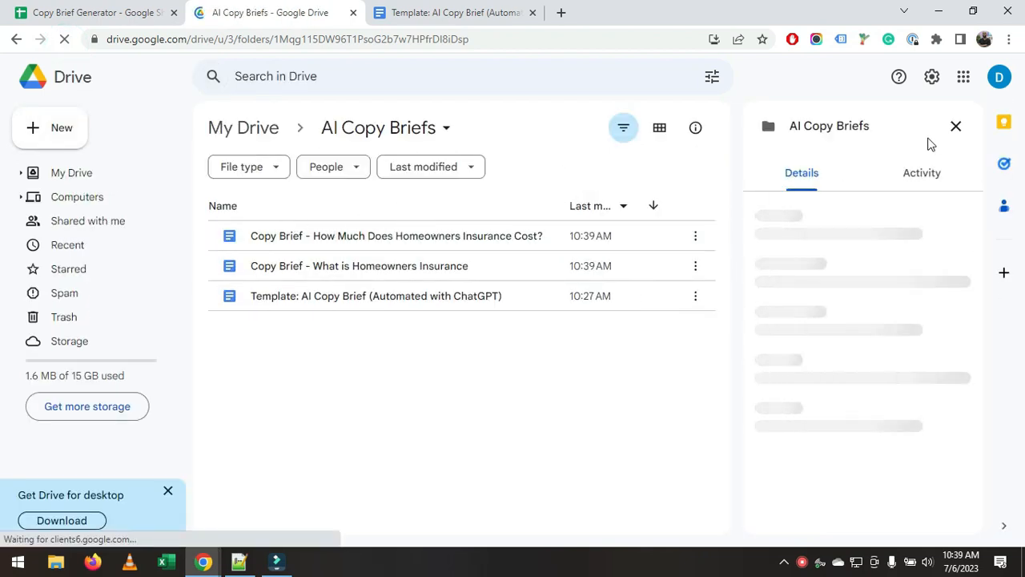
left_click(956, 127)
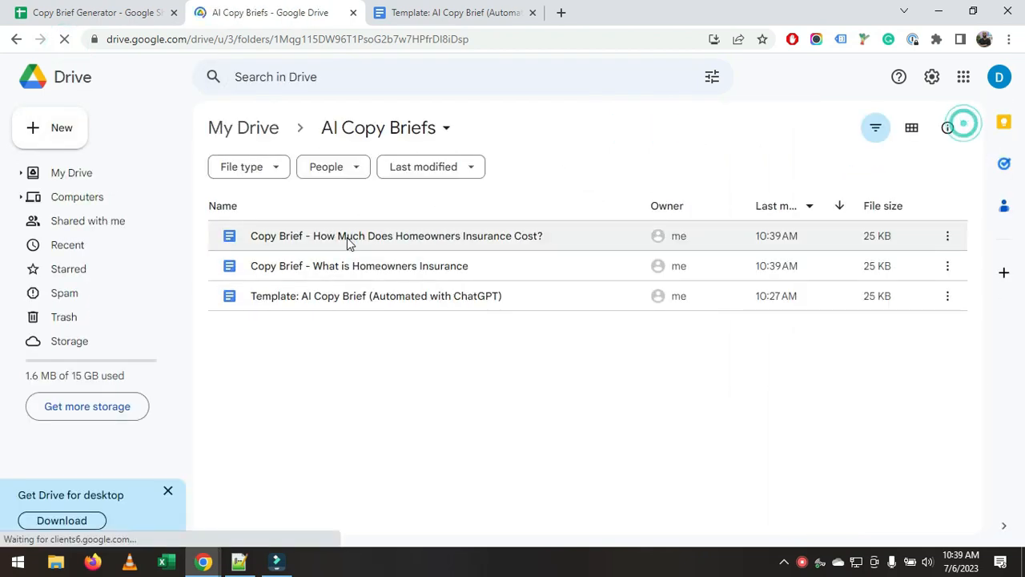
double_click(427, 267)
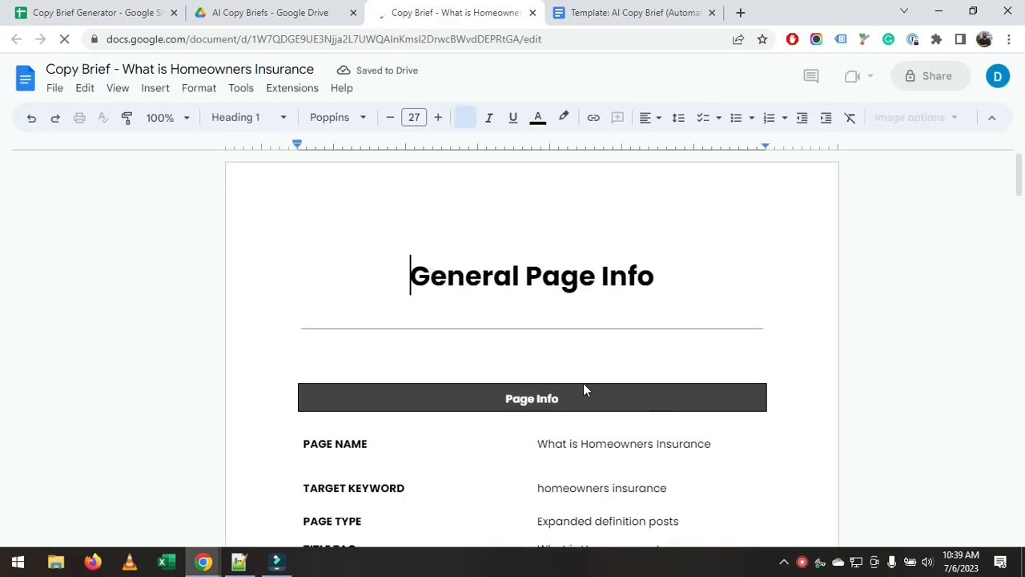
Check the Page Name placeholder in the AI Copy Brief template and return to the What is Homeowners Insurance brief.
left_click(583, 9)
scroll(692, 311, "up", 10)
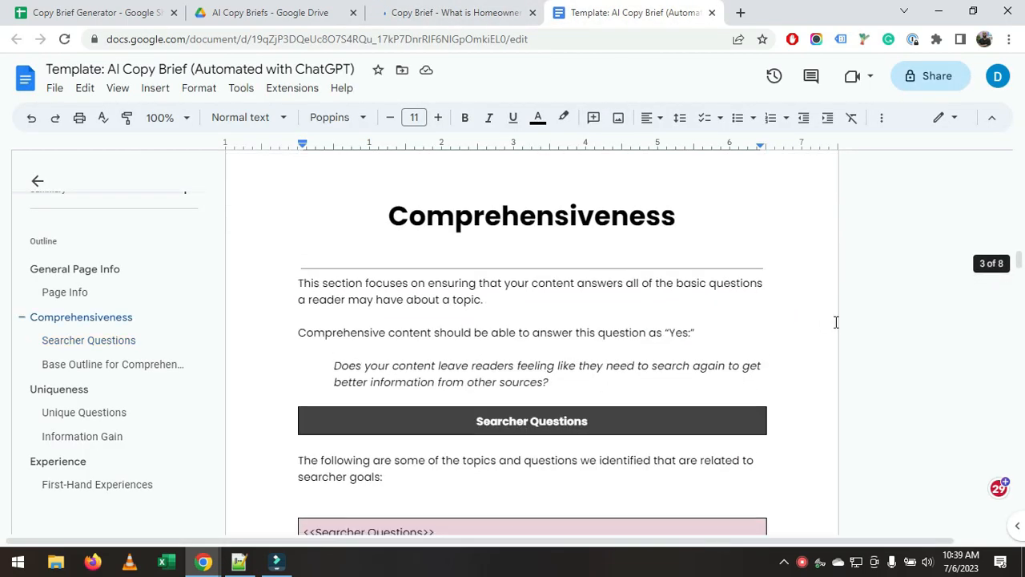
left_click_drag(1019, 232, 1014, 211)
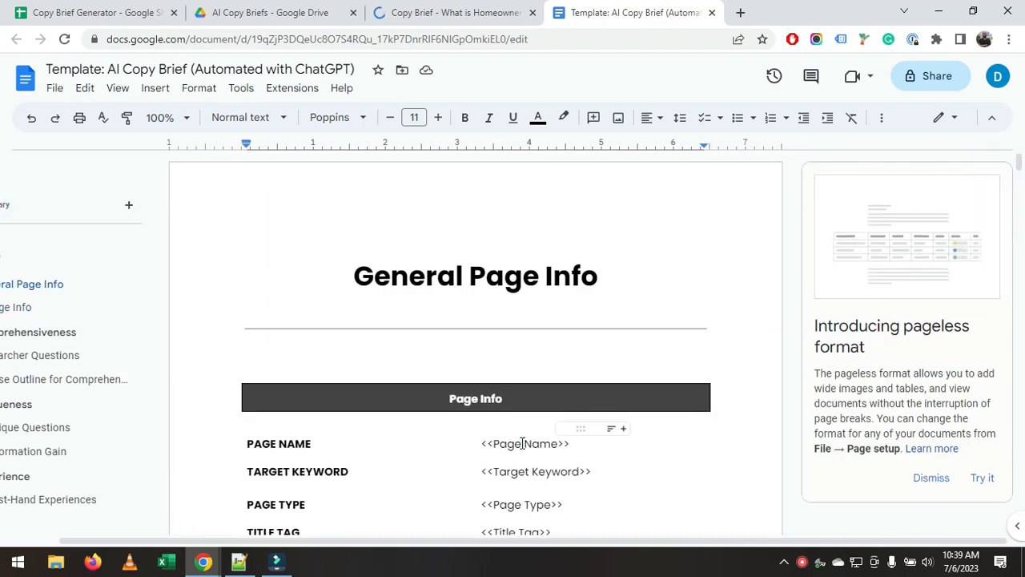
double_click(519, 443)
key("ctrl+shift+Tab")
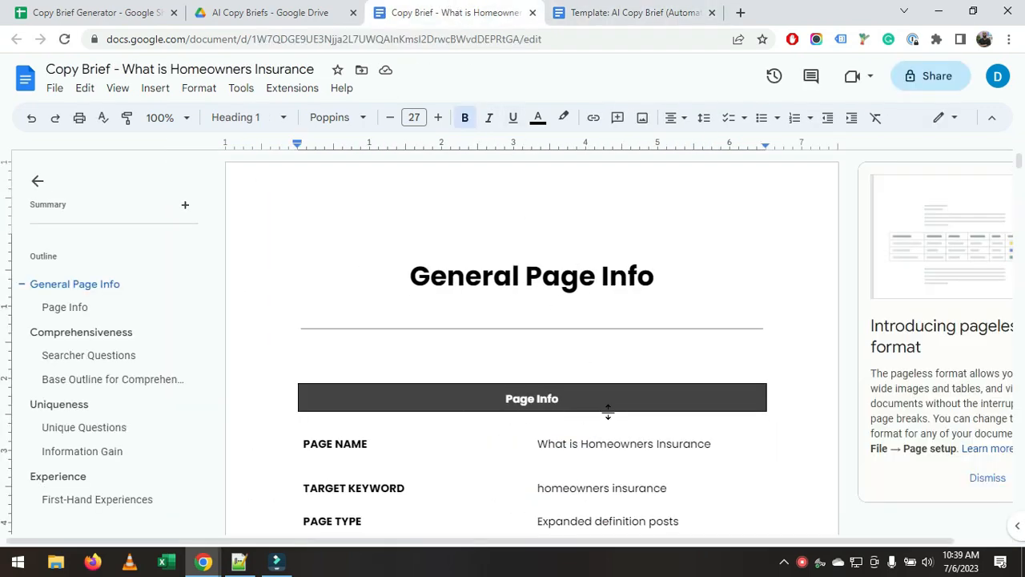
Review the brief's Page Info section, including target keyword, page type, title tag and search intent.
scroll(576, 437, "down", 2)
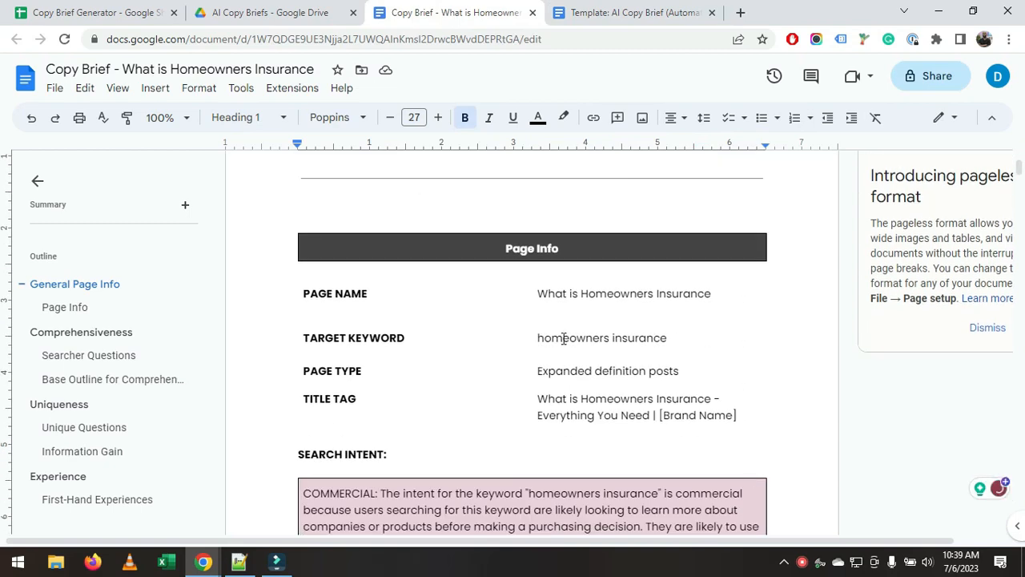
left_click(569, 371)
left_click(592, 414)
scroll(592, 415, "down", 2)
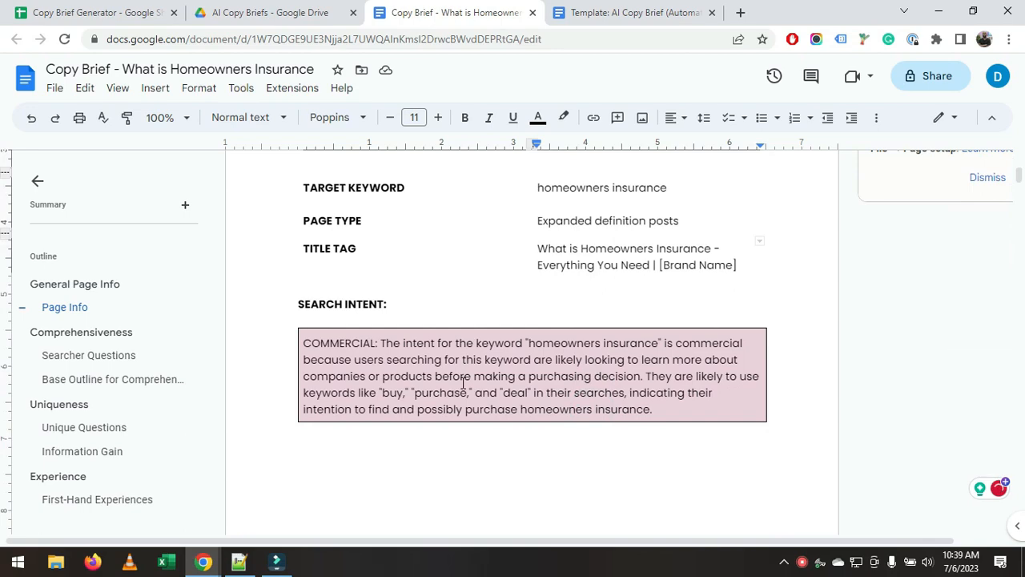
Read the rest of the brief, from the searcher questions and base outline to the first-hand experiences.
scroll(462, 383, "down", 7)
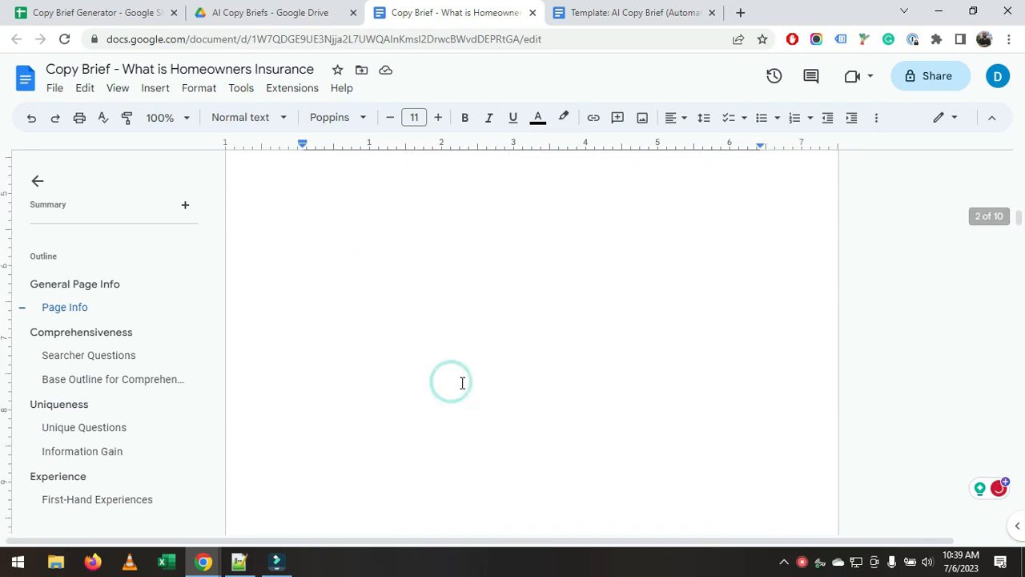
scroll(453, 372, "down", 5)
scroll(456, 325, "up", 2)
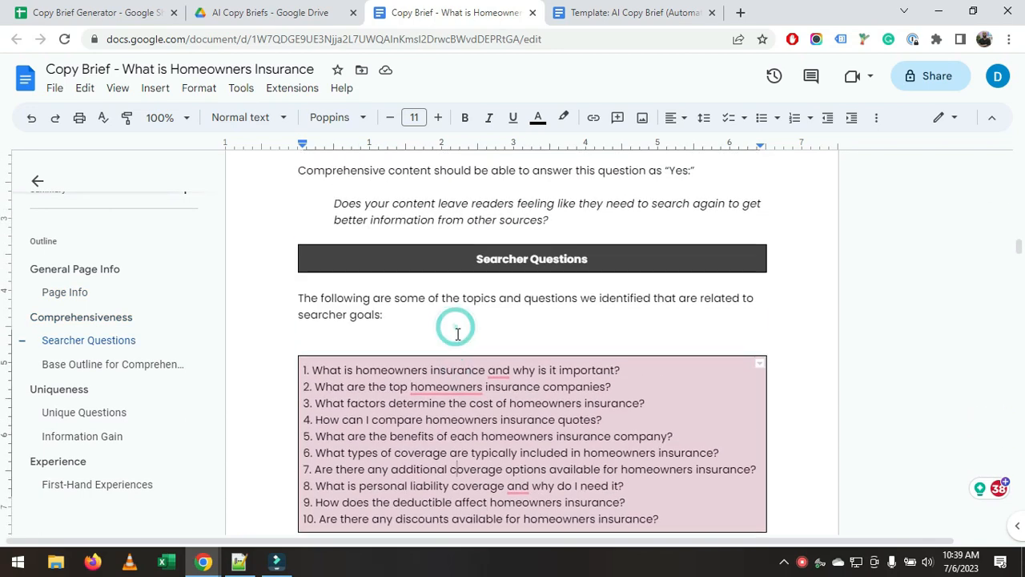
scroll(476, 416, "down", 12)
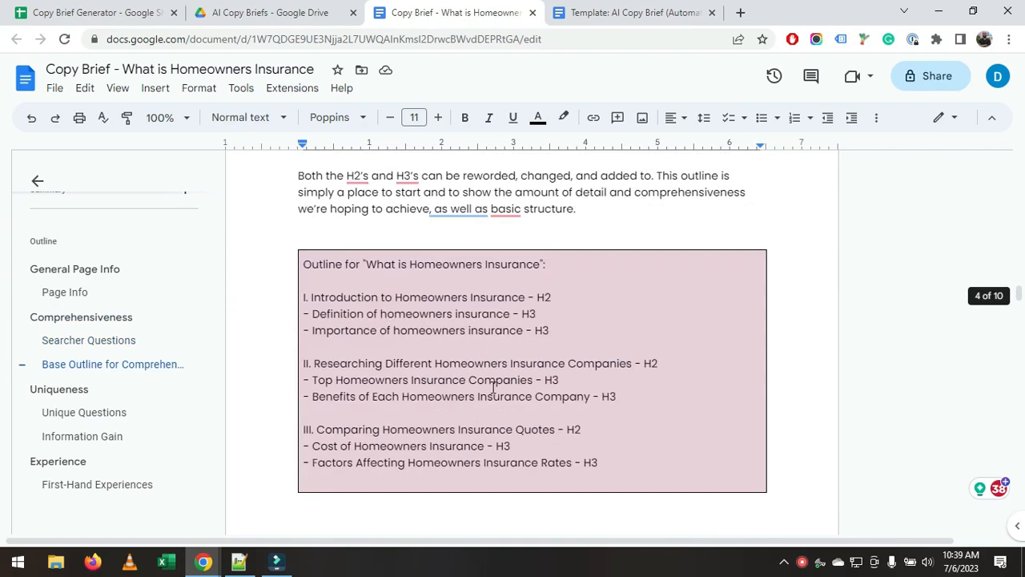
scroll(437, 343, "down", 4)
scroll(470, 389, "down", 3)
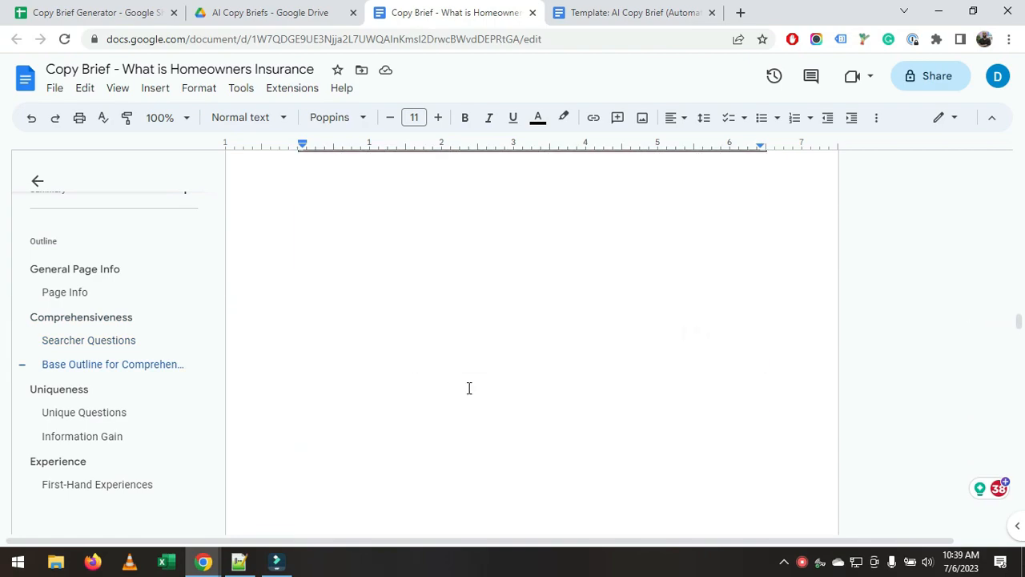
scroll(470, 384, "down", 3)
left_click(471, 384)
scroll(471, 384, "down", 3)
scroll(471, 384, "down", 20)
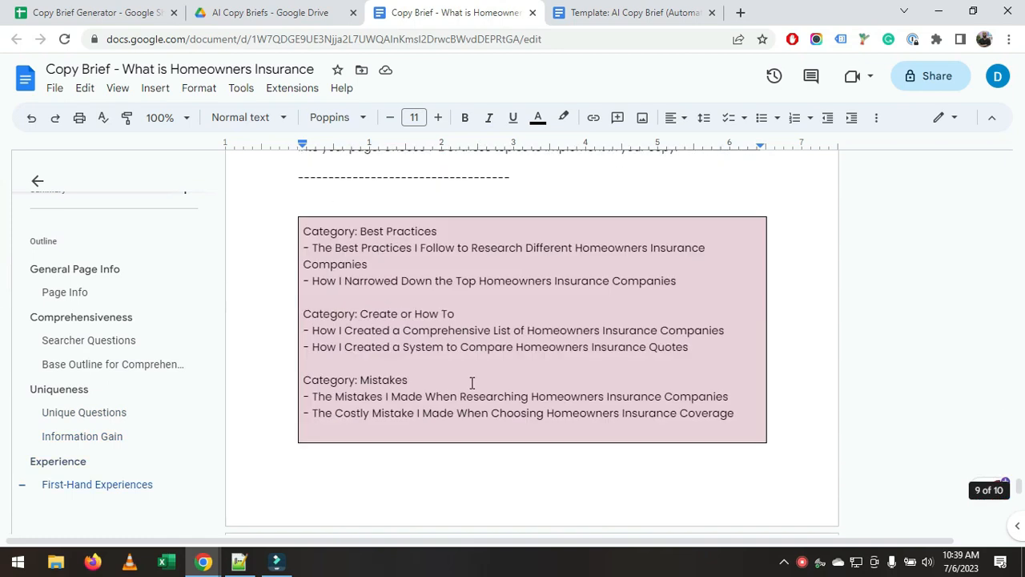
left_click(473, 383)
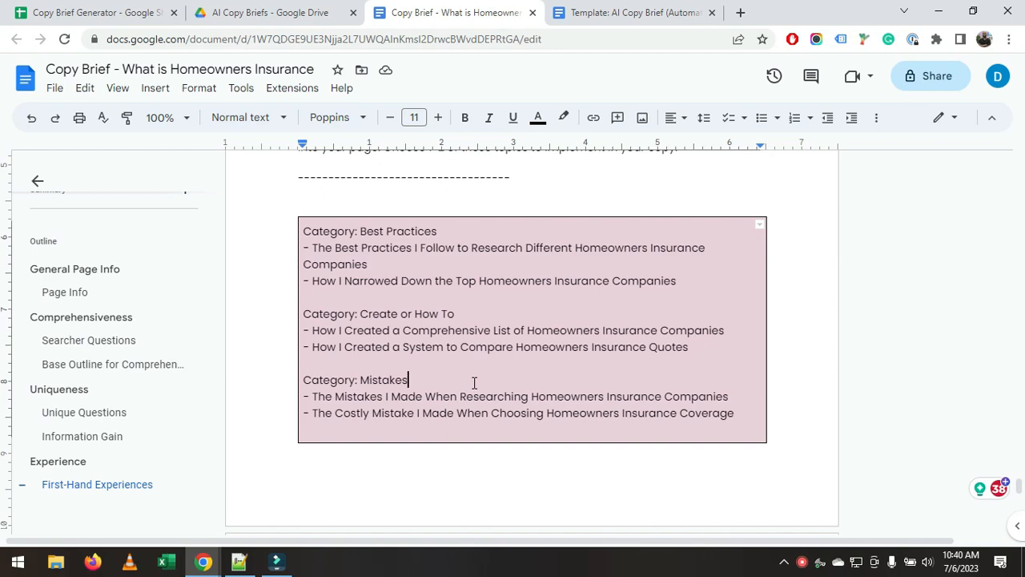
Return to the Copy Brief Generator's Tool sheet and look back over its generated columns as far as Search Intent.
left_click(185, 9)
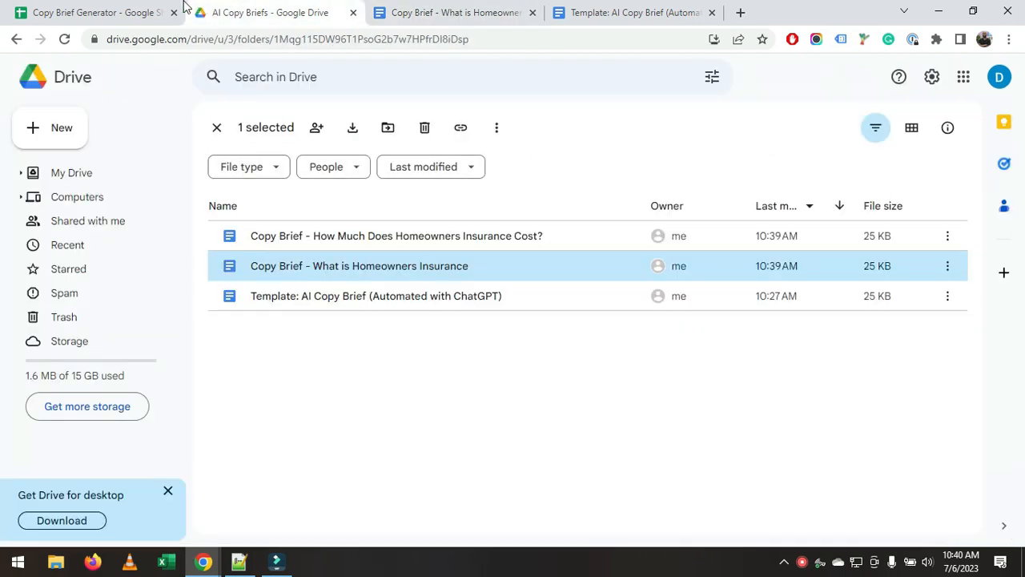
left_click(149, 11)
left_click(183, 280)
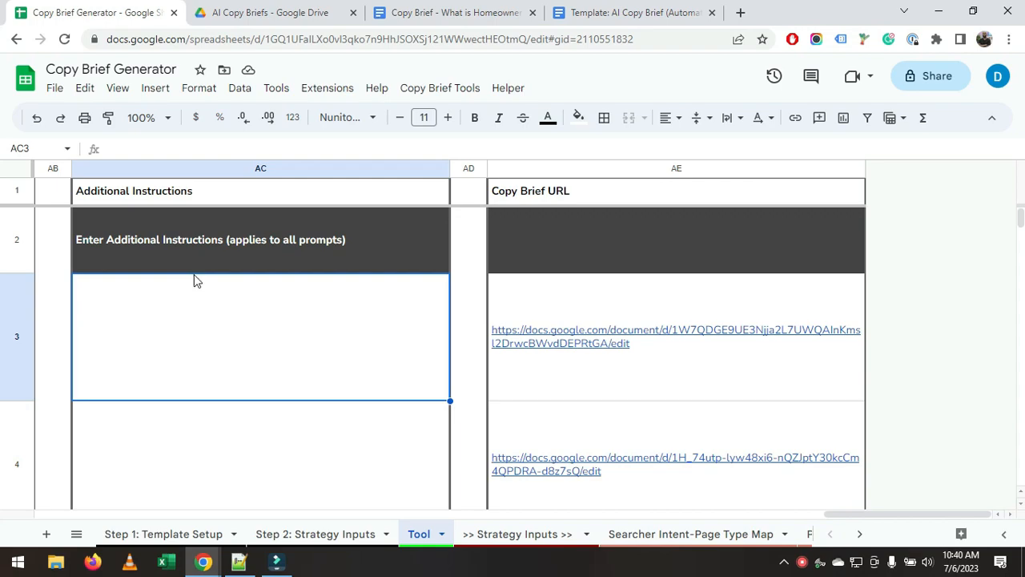
key("Left")
key("Left")
key("Left")
key("Left")
key("Left")
key("Left")
key("Left")
key("Left")
key("Left")
key("Left")
key("Left")
key("Left")
key("Left")
key("Left")
key("Left")
key("Left")
key("Left")
key("Up")
key("Right")
key("Right")
key("Right")
key("Right")
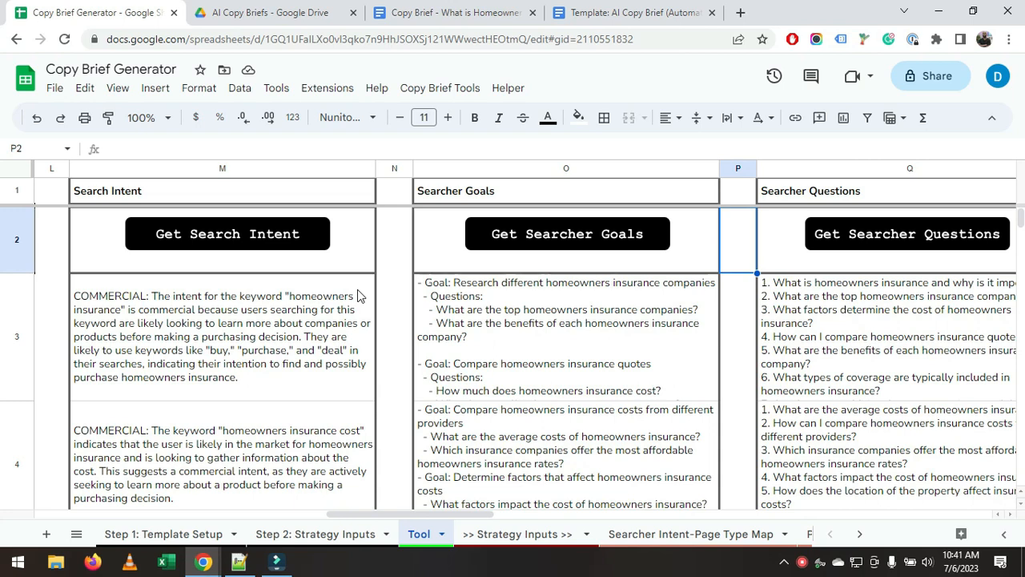
Examine the lookup data, Search Intent and Searcher Goals columns for the homeowners insurance row.
key("Left")
key("Left")
key("Left")
key("Left")
key("Left")
key("Left")
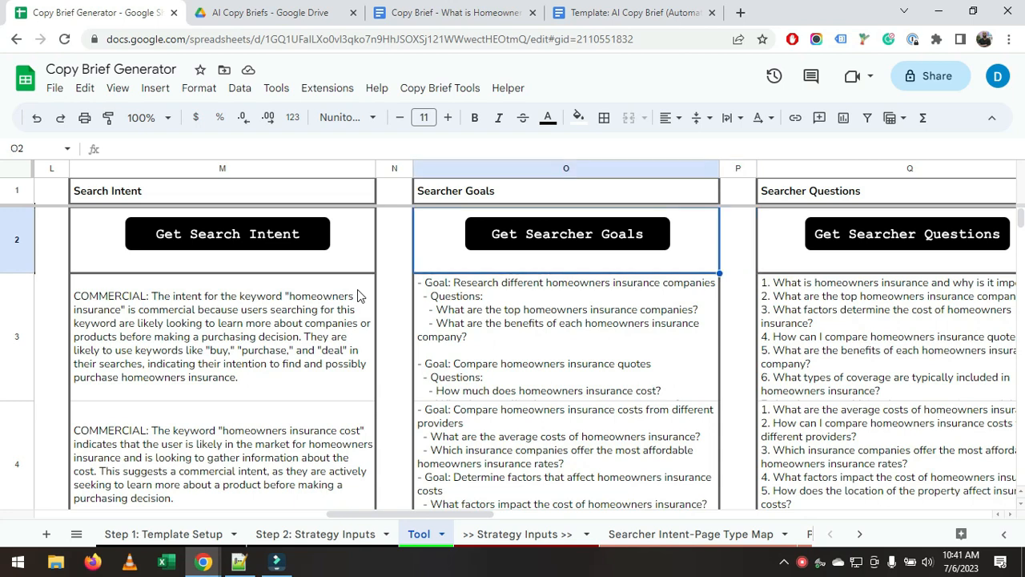
key("Down")
key("Right")
key("Right")
key("Right")
key("Right")
key("Right")
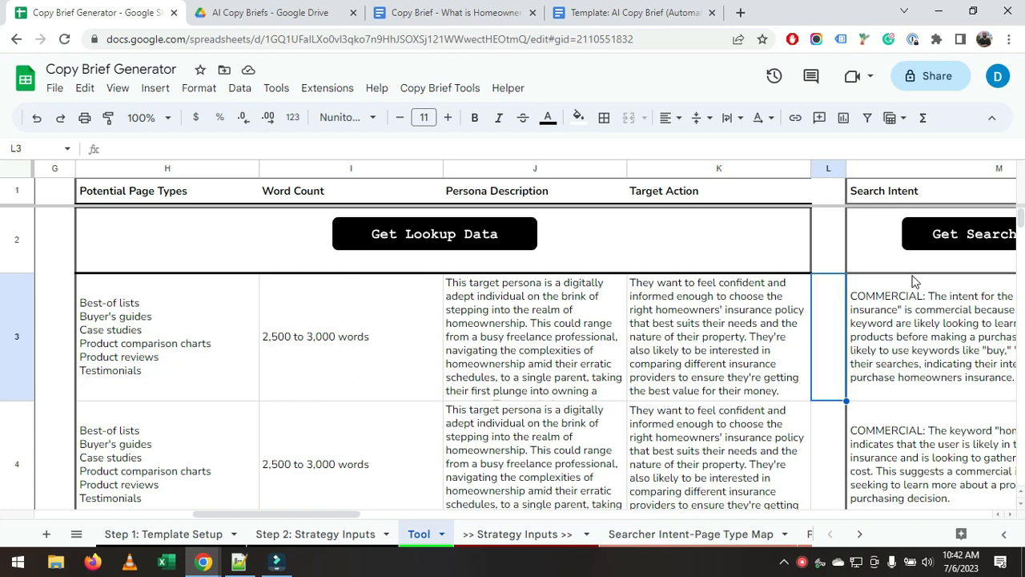
key("Right")
key("Right")
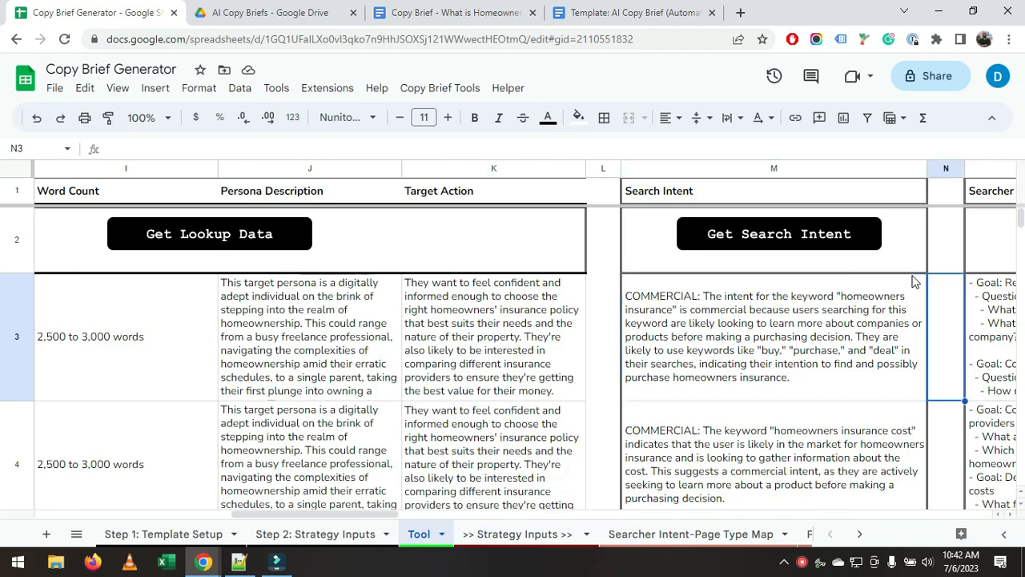
key("Left")
key("Right")
key("Left")
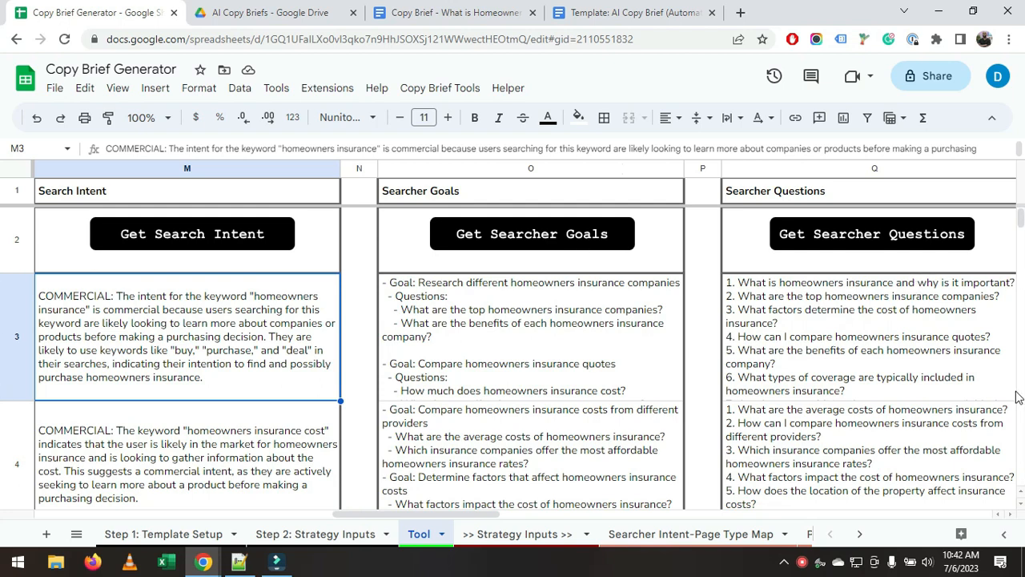
left_click(801, 563)
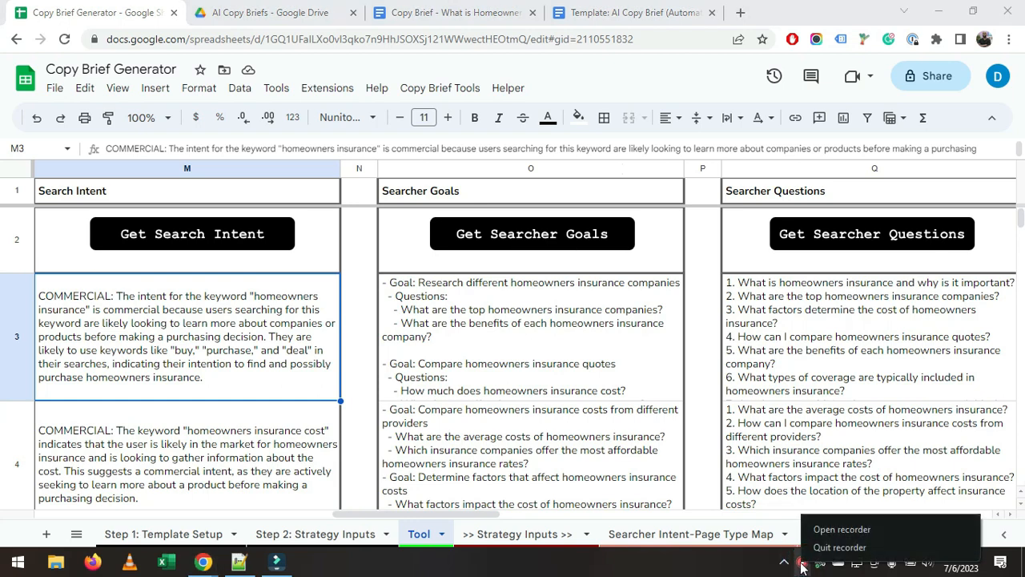